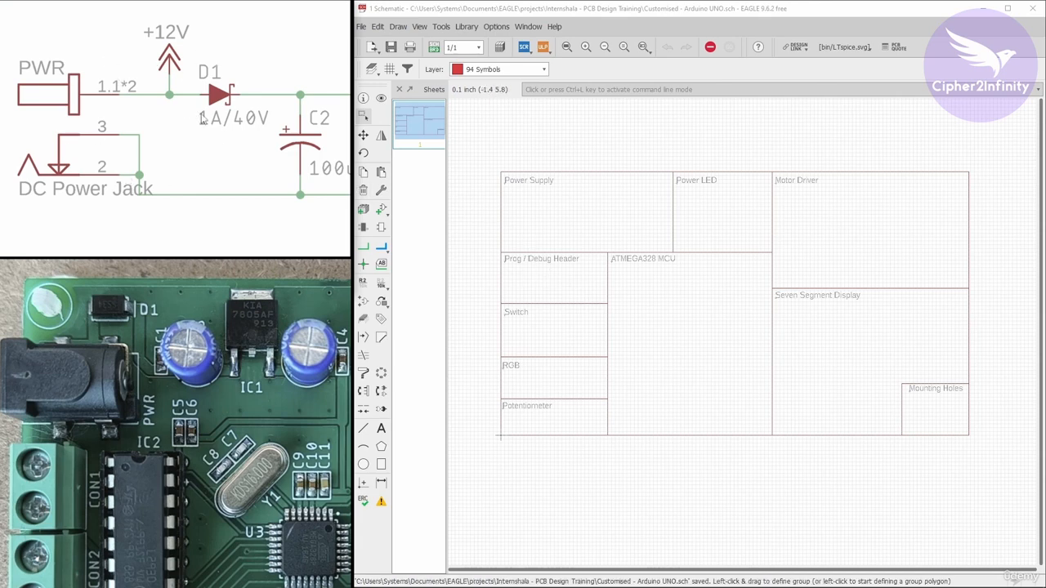
- Examine the reference power supply schematic from the DC power jack through the diode and capacitors
scroll(156, 179, down, 3)
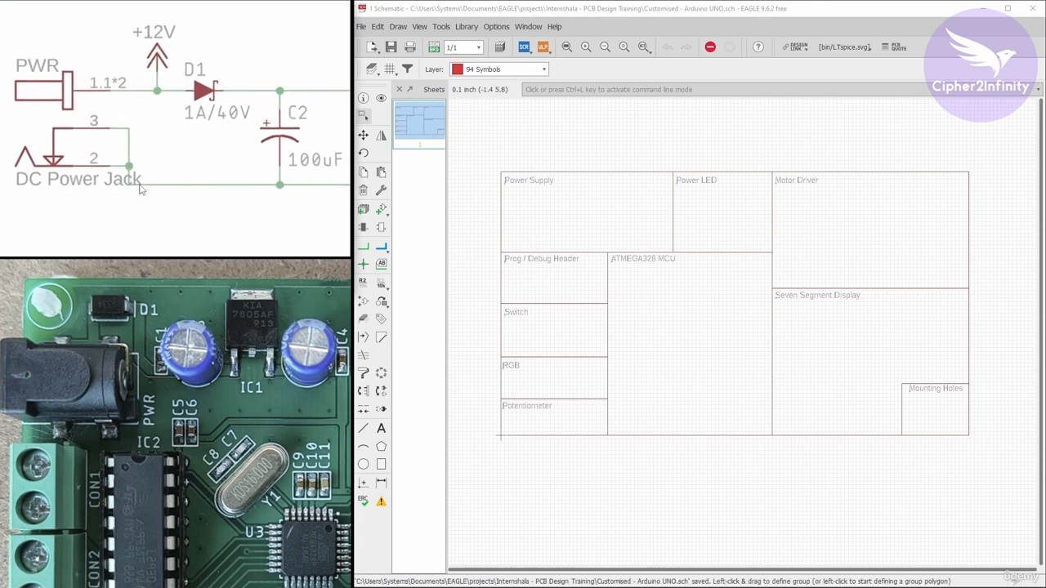
drag(232, 160, 92, 180)
scroll(142, 172, down, 2)
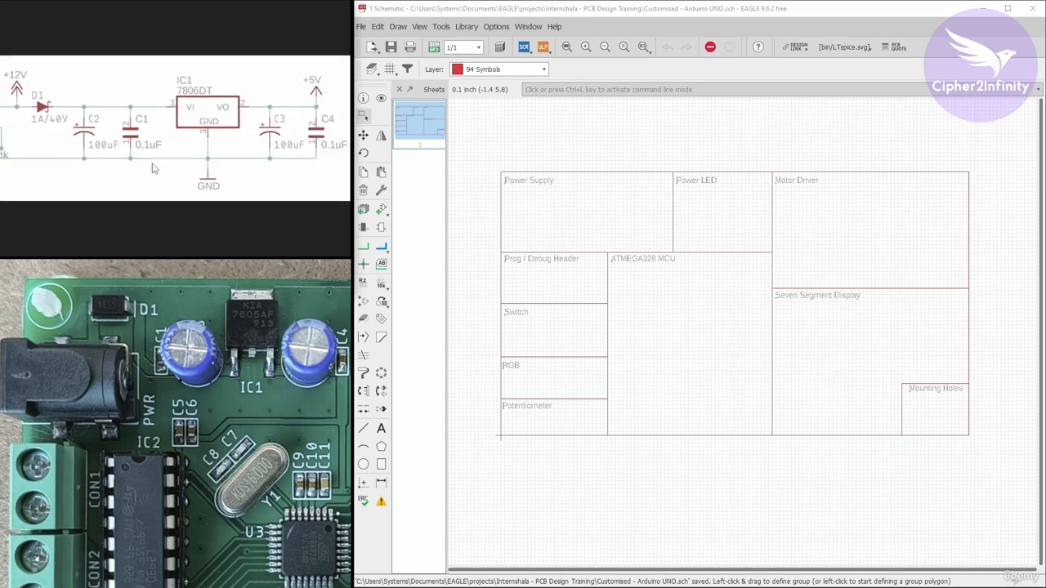
scroll(107, 143, up, 2)
scroll(106, 144, up, 2)
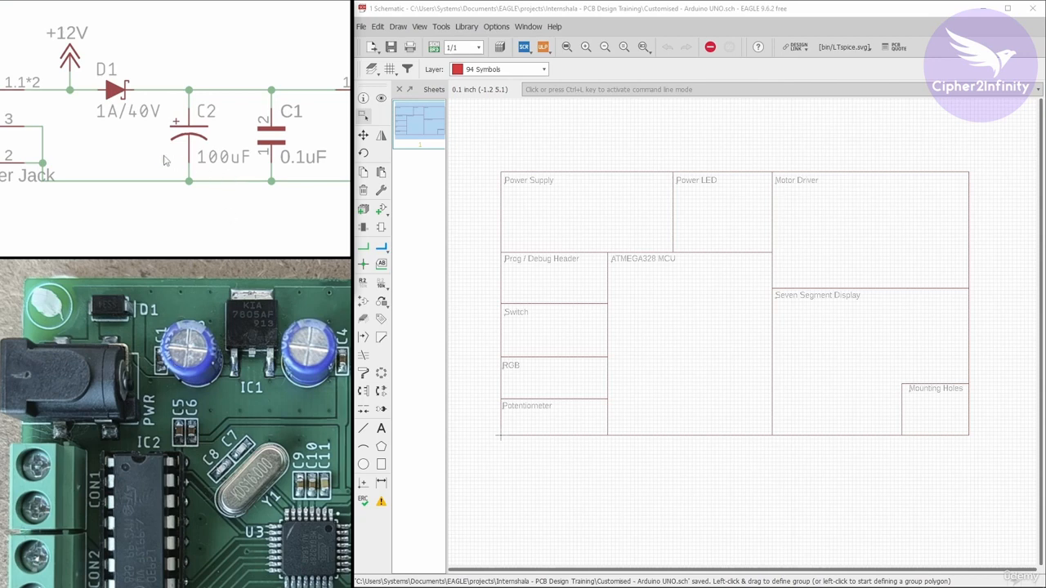
drag(165, 160, 248, 160)
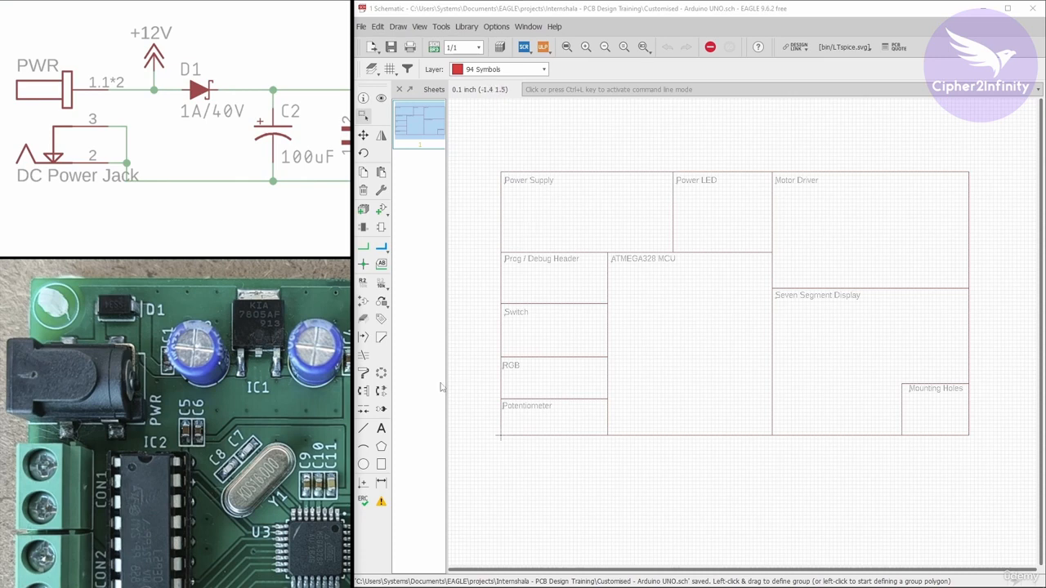
click(364, 429)
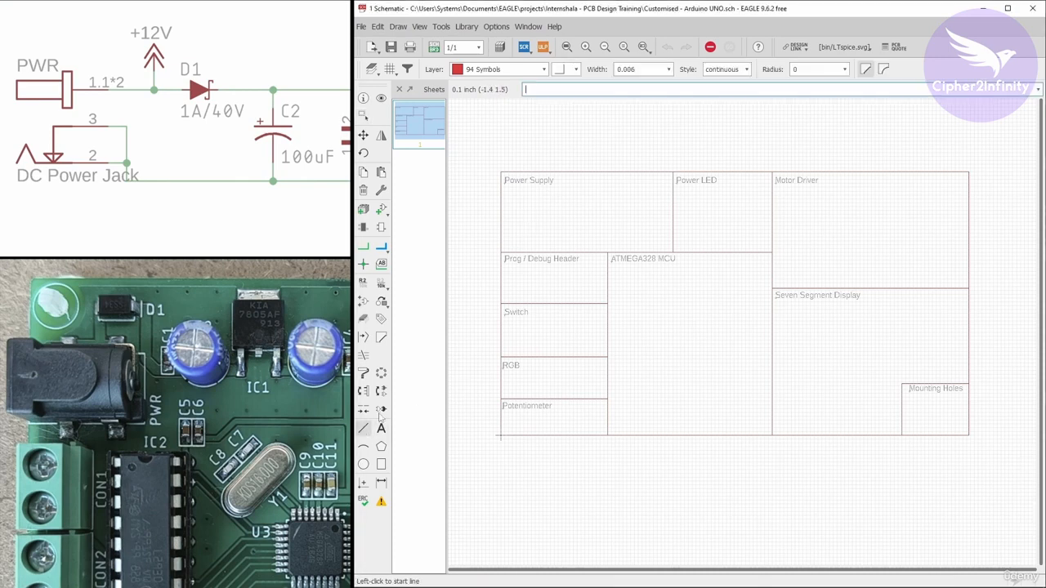
scroll(532, 134, up, 2)
click(524, 139)
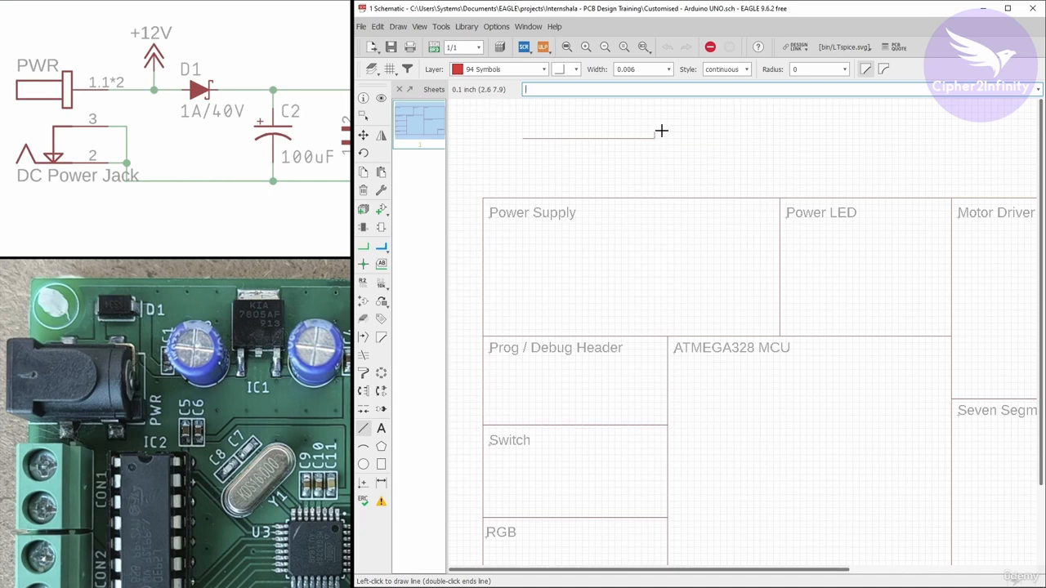
key(Escape)
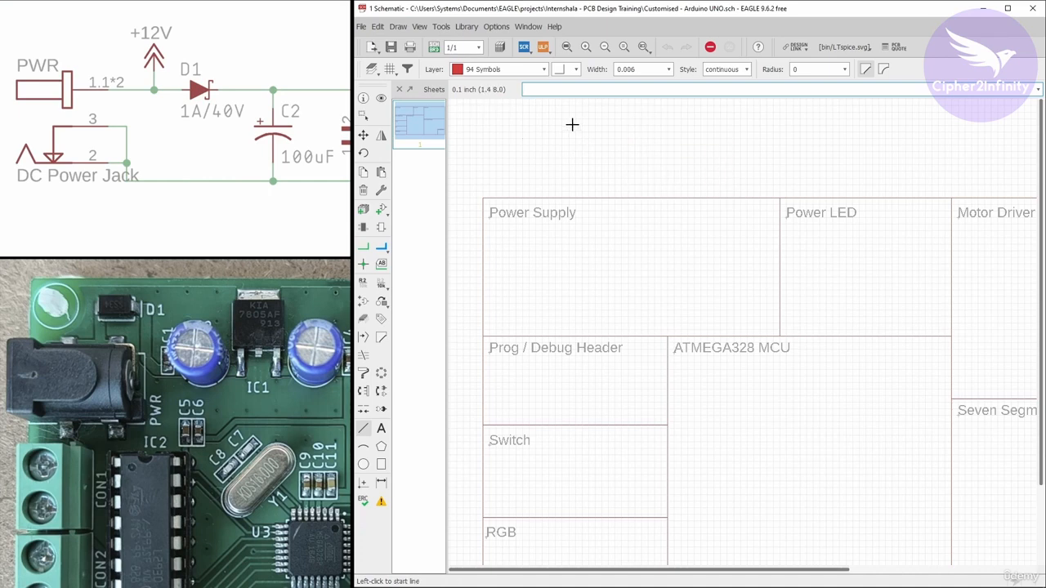
click(497, 72)
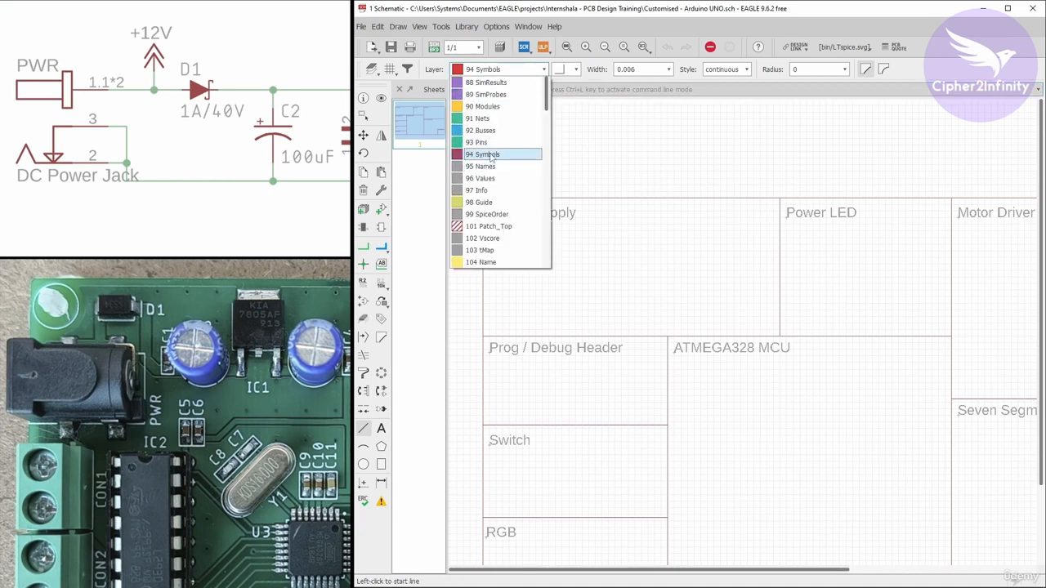
click(491, 154)
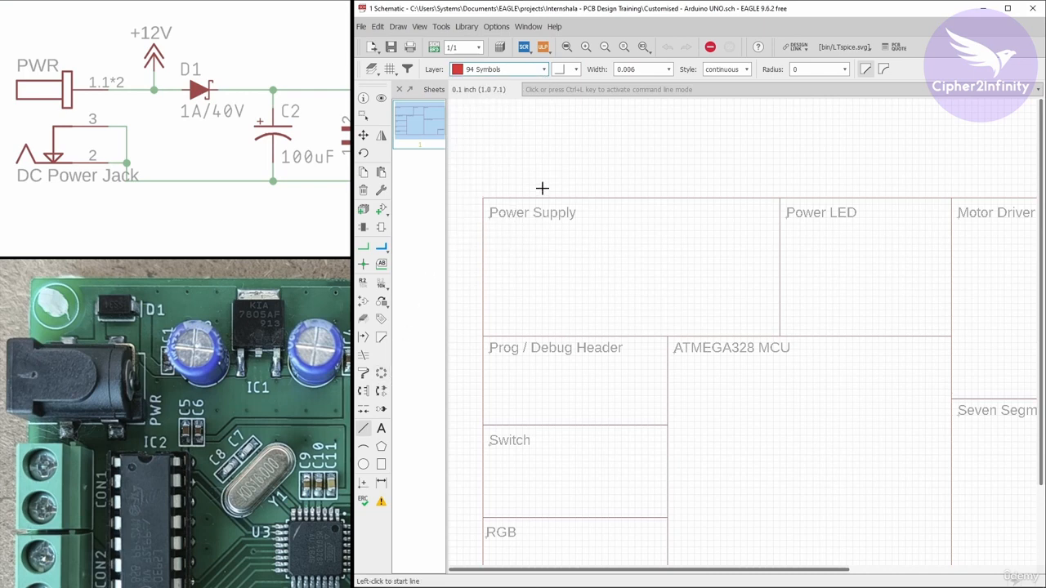
click(382, 430)
drag(380, 321, 561, 126)
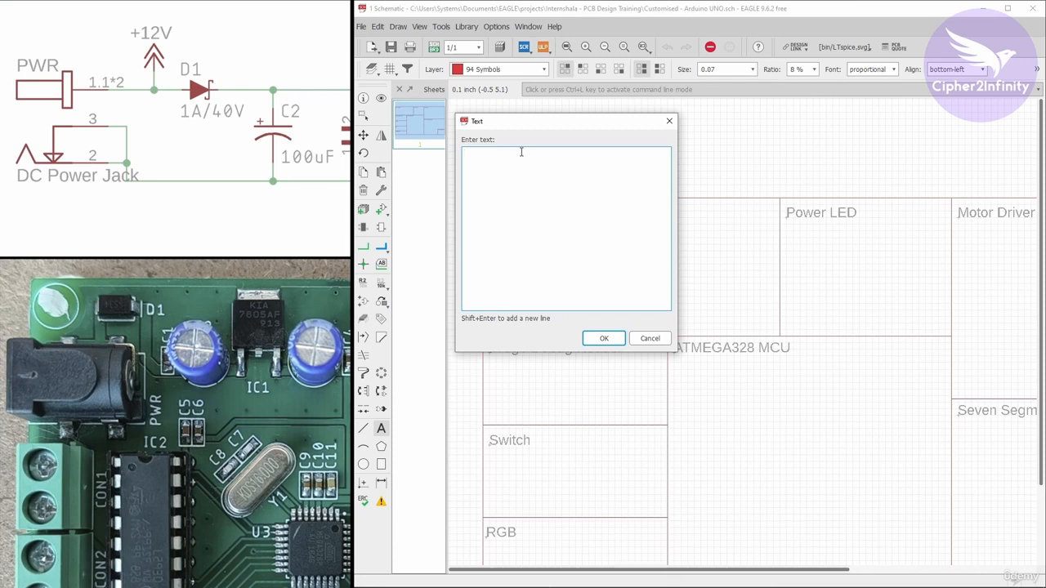
click(668, 123)
- Inspect the text properties of the Power Supply block label, including the available sizes, without changing them
scroll(495, 229, up, 1)
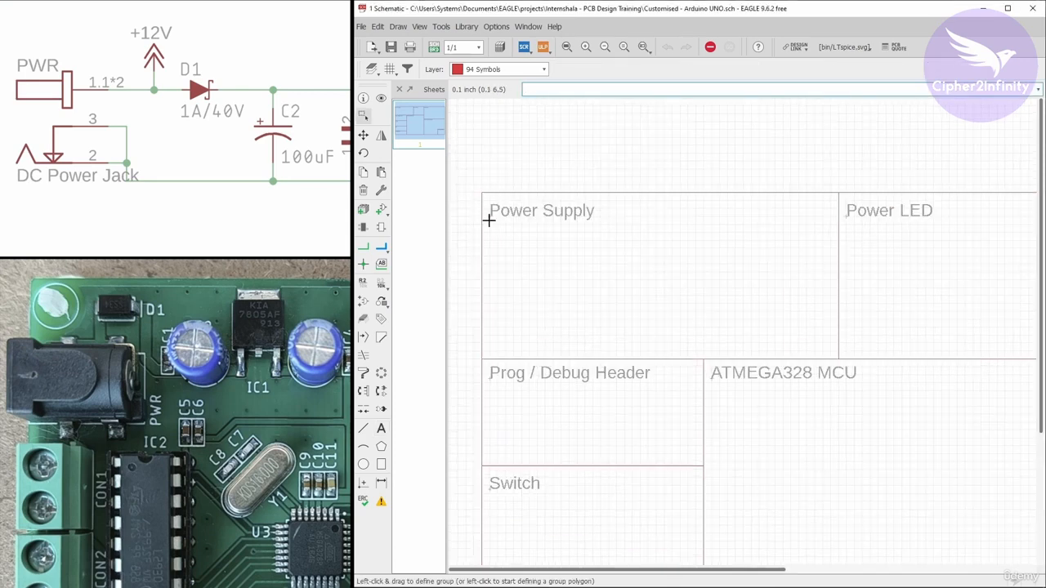
scroll(488, 219, up, 2)
right_click(492, 215)
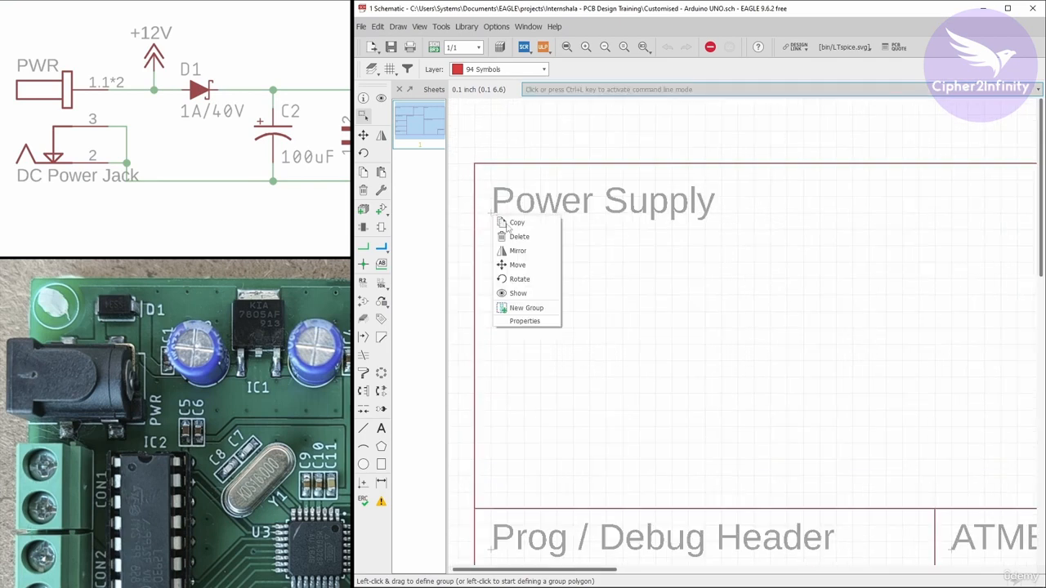
click(525, 321)
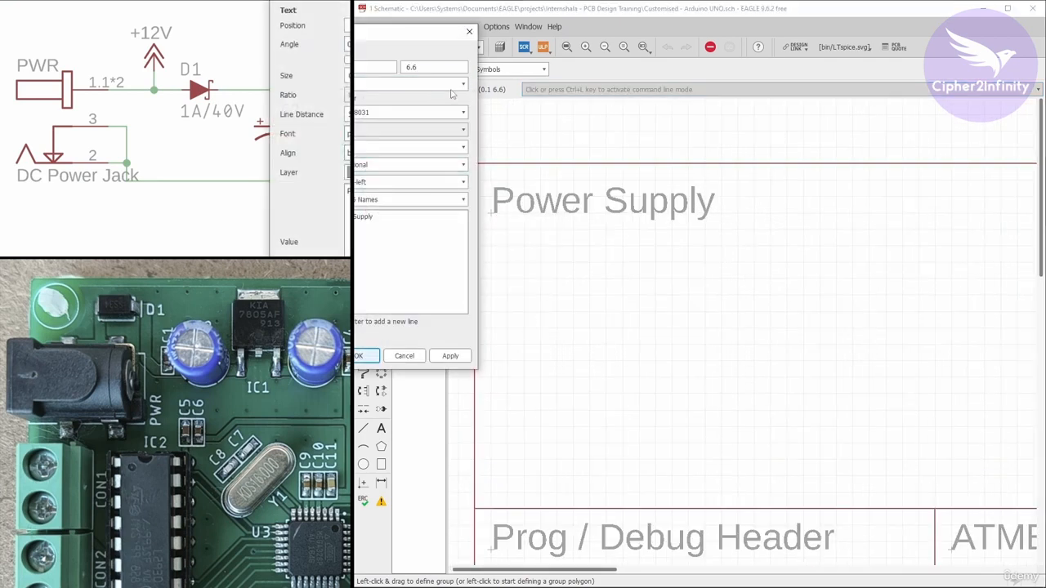
click(464, 113)
click(464, 115)
click(469, 31)
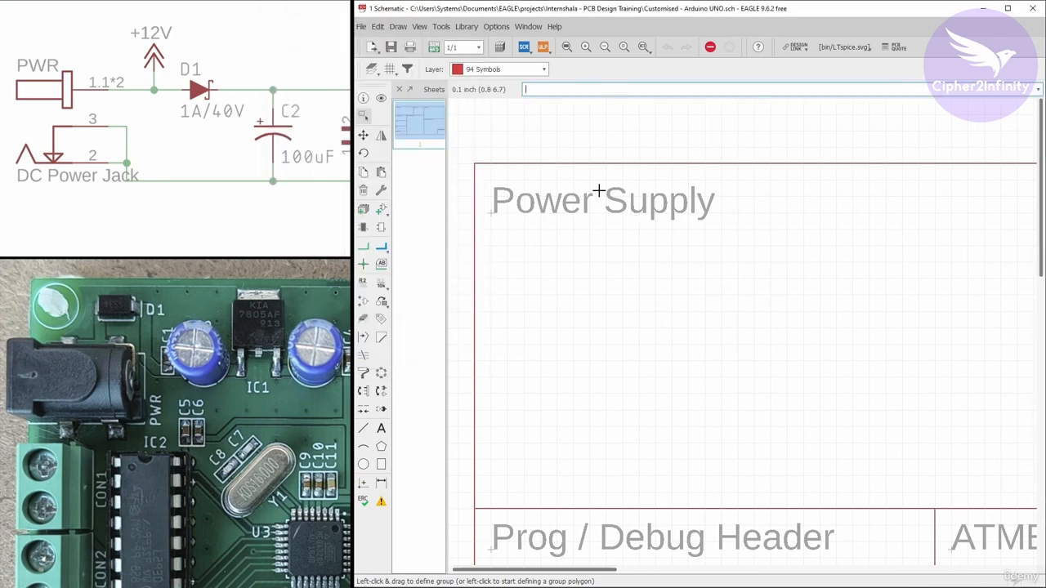
- Examine the empty Power Supply block and compare it with the reference schematic's power jack, diode, capacitors and regulator
scroll(528, 178, down, 3)
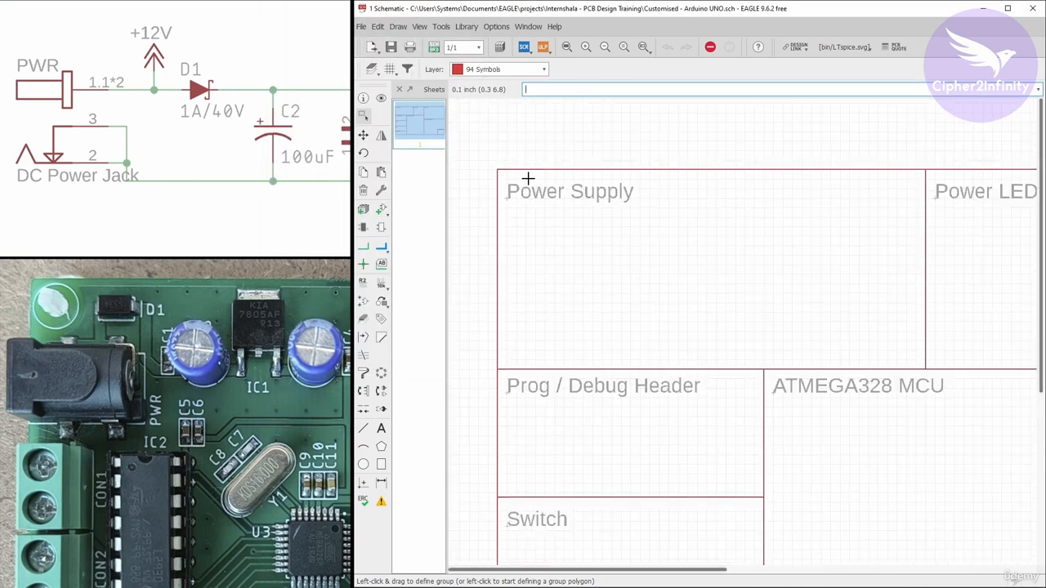
scroll(543, 176, up, 1)
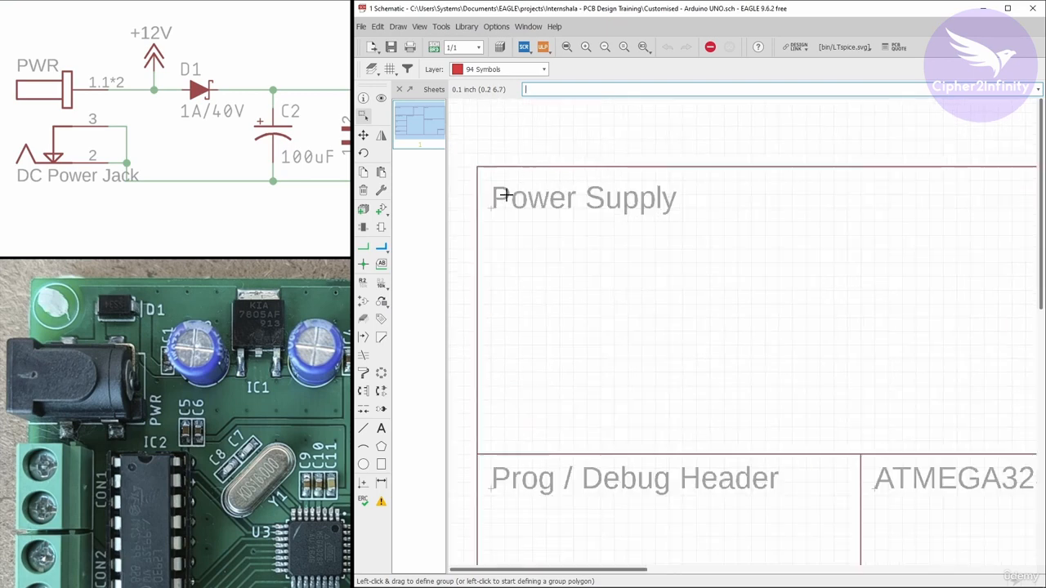
scroll(497, 245, down, 1)
scroll(528, 215, up, 1)
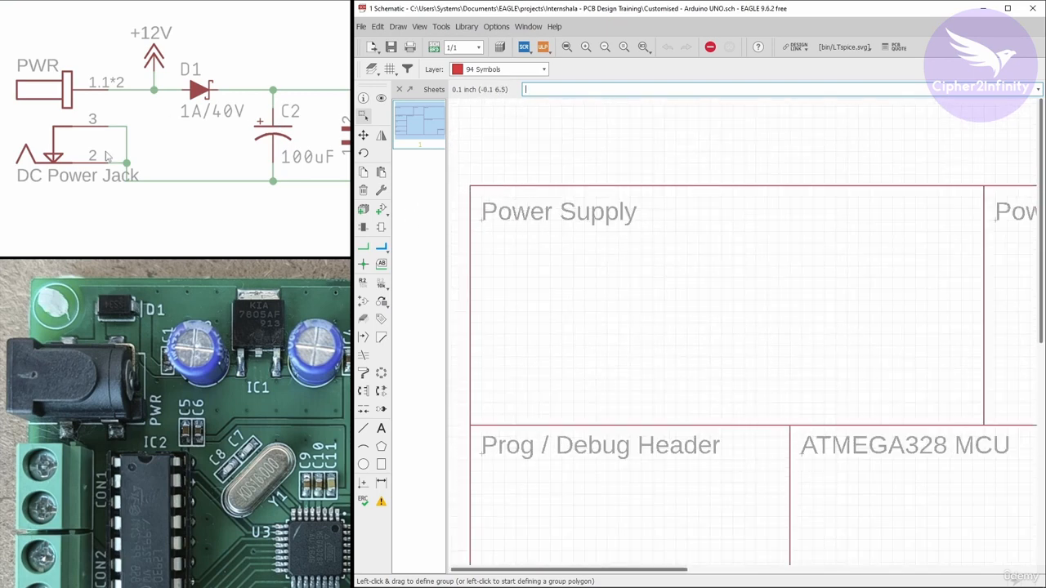
drag(210, 146, 129, 145)
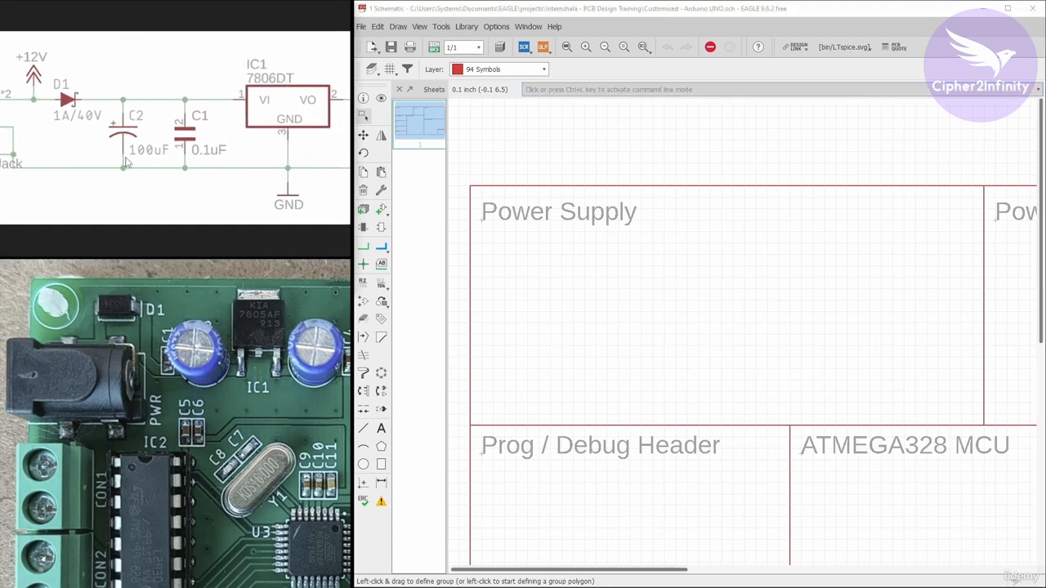
scroll(131, 145, down, 2)
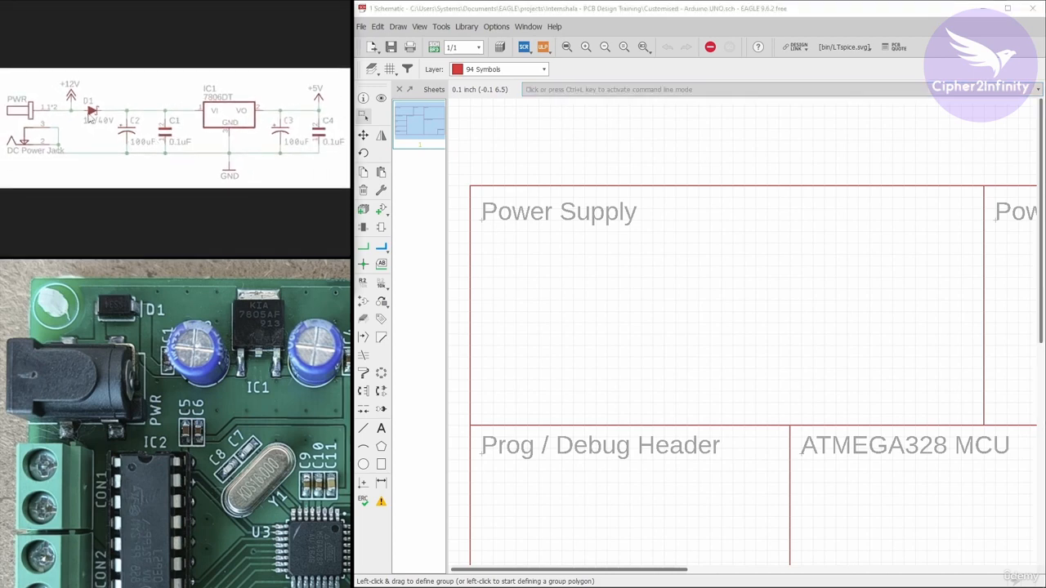
scroll(31, 133, up, 3)
scroll(23, 116, up, 1)
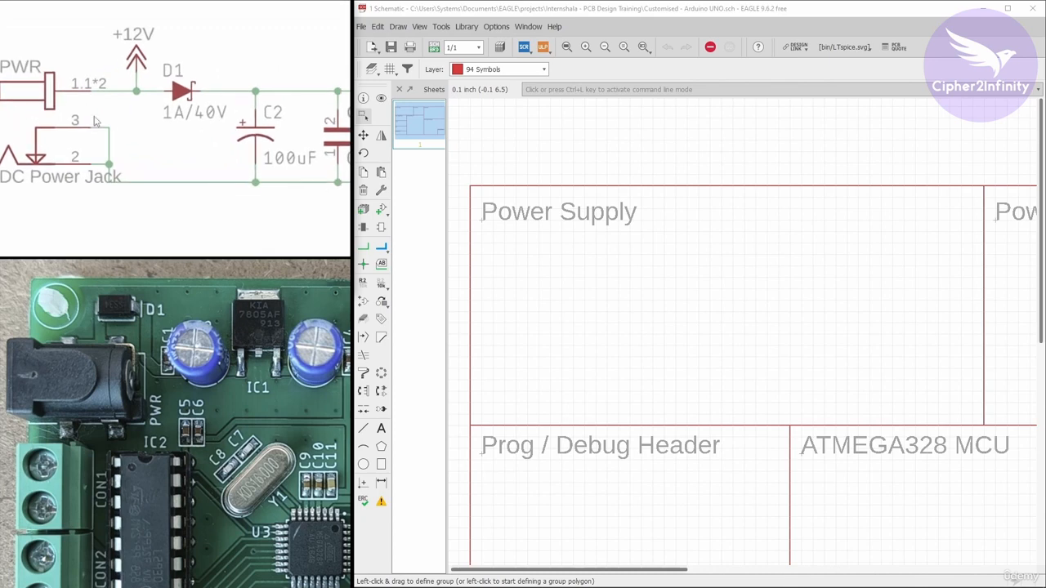
drag(77, 144, 133, 173)
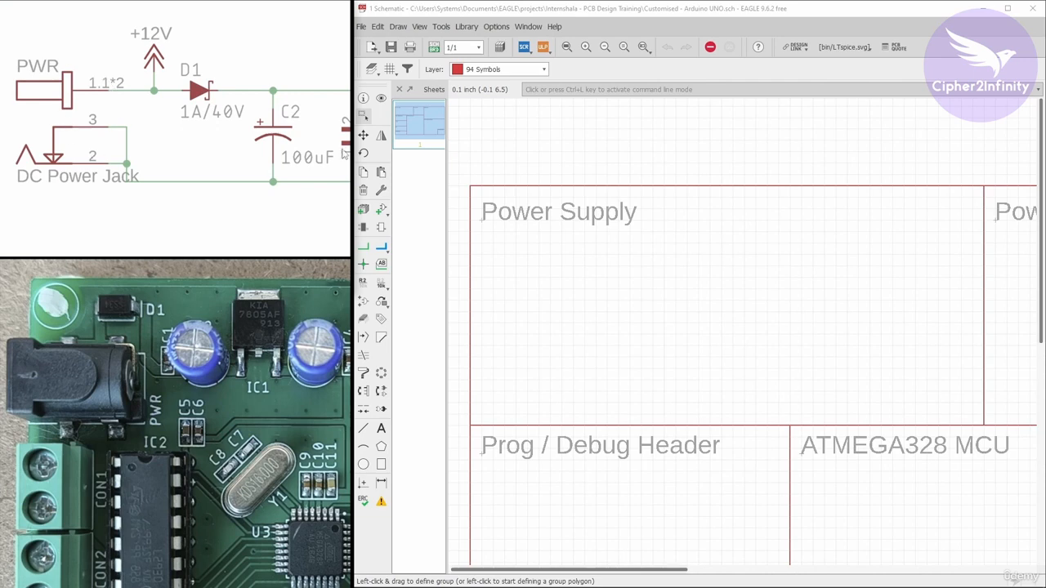
- Place the DCJ200-05-A-XX-X_REVA power jack from the PC_CON_DC_Power_Jack library near the left edge of the Power Supply block
click(381, 209)
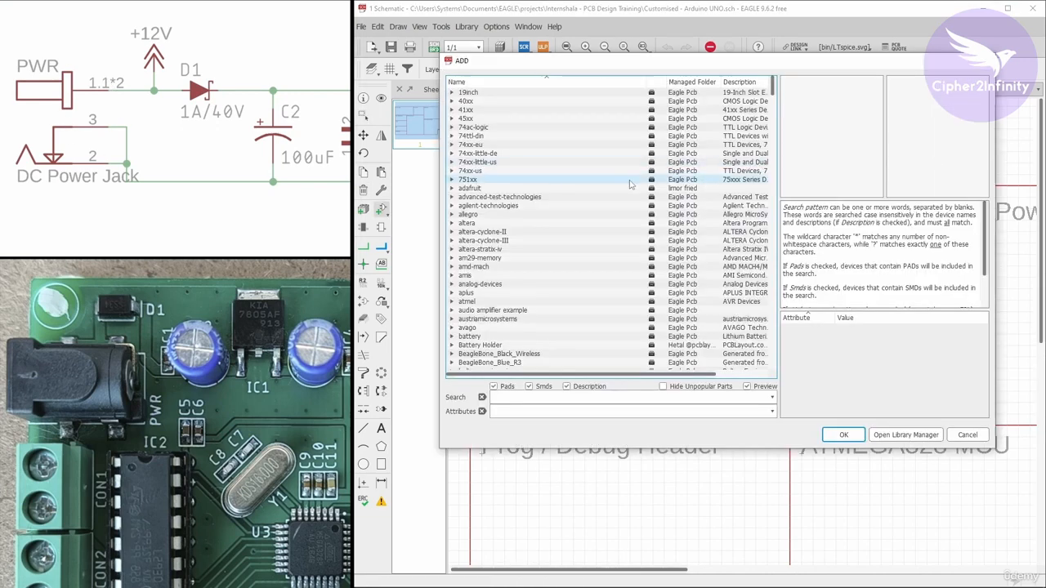
scroll(626, 182, down, 7)
scroll(533, 205, down, 18)
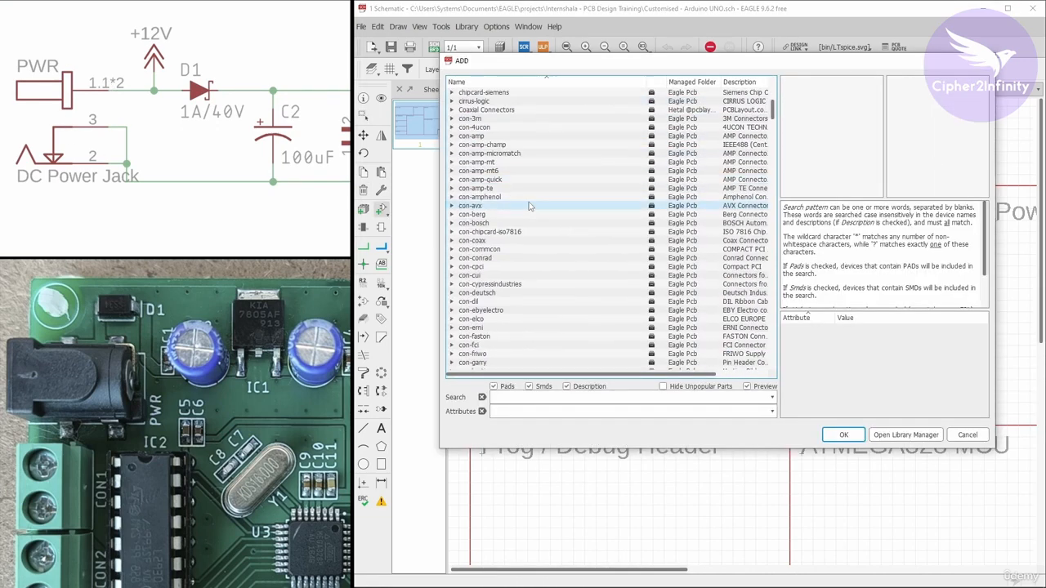
scroll(538, 196, down, 20)
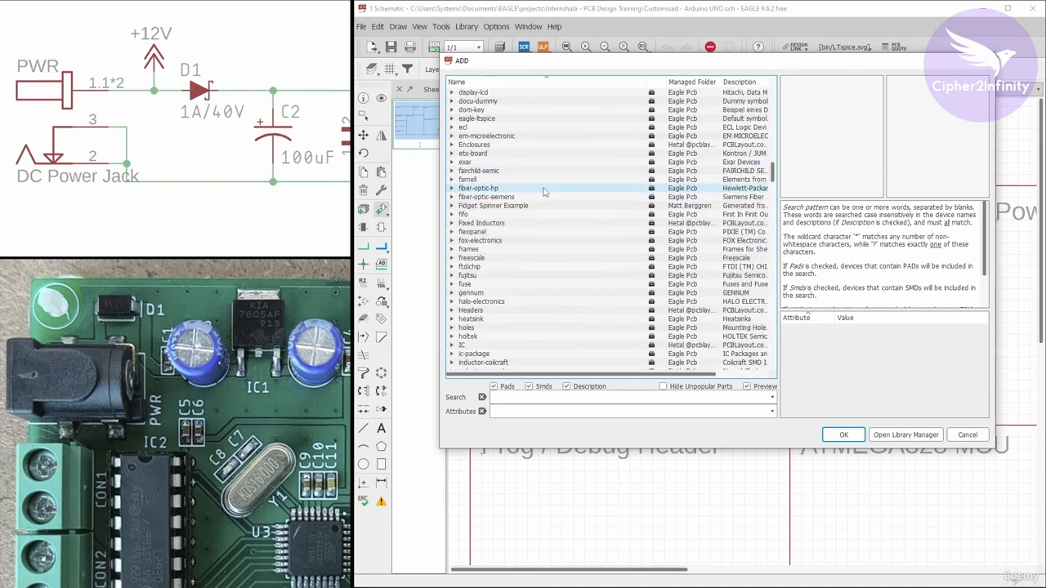
scroll(545, 191, down, 18)
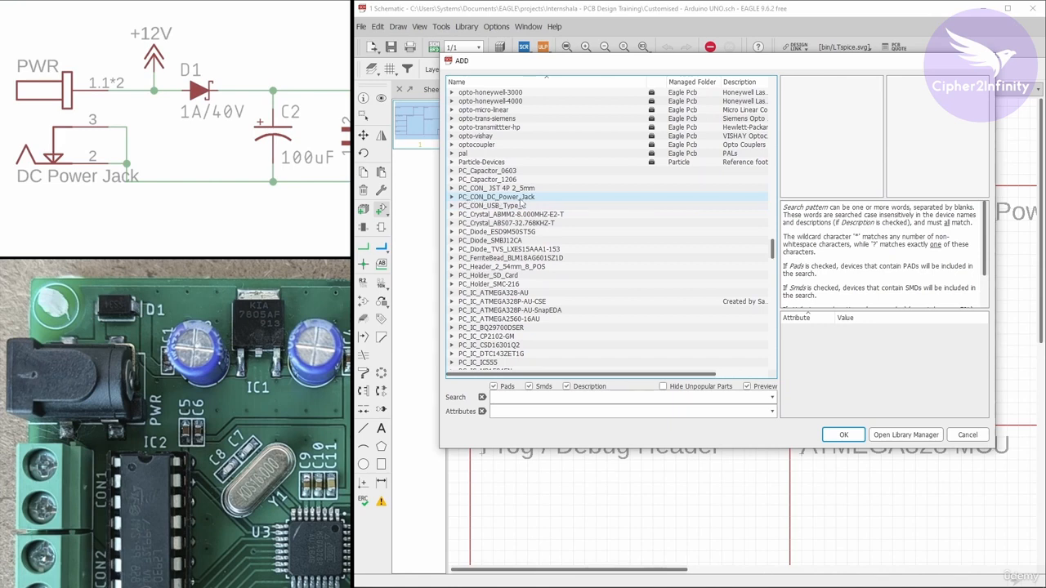
click(450, 201)
click(489, 206)
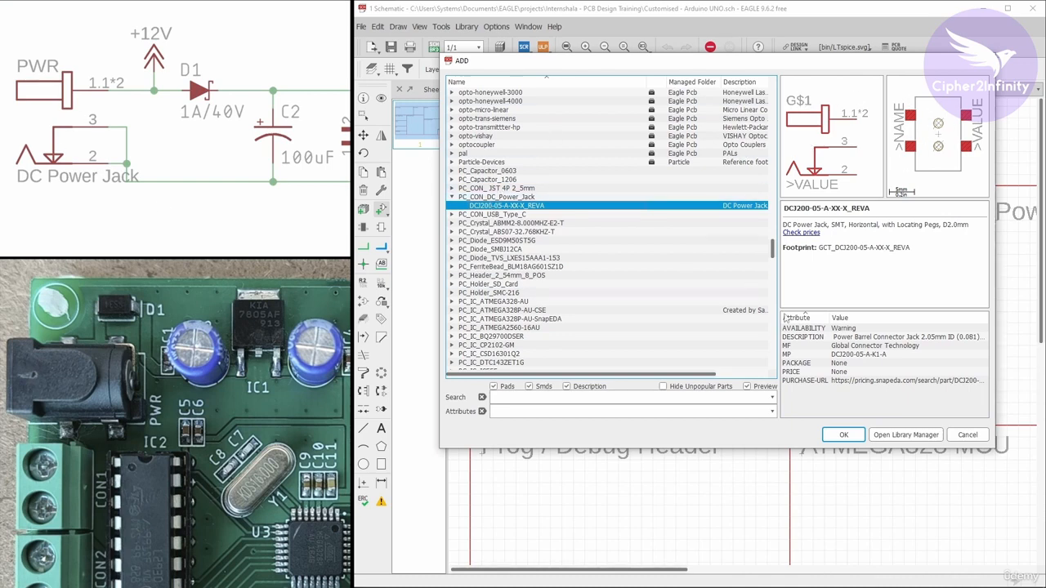
click(843, 435)
click(511, 294)
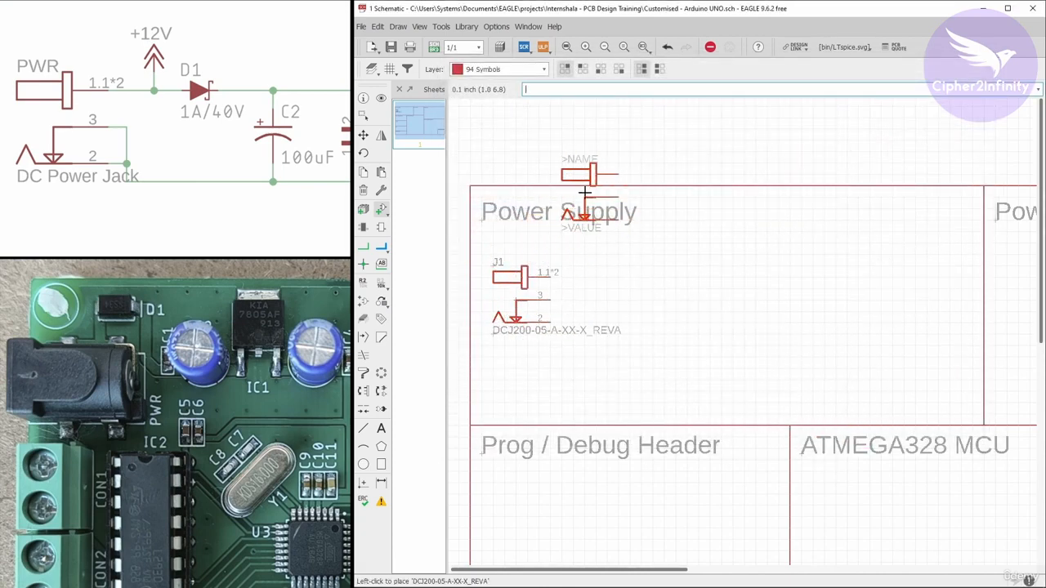
key(Escape)
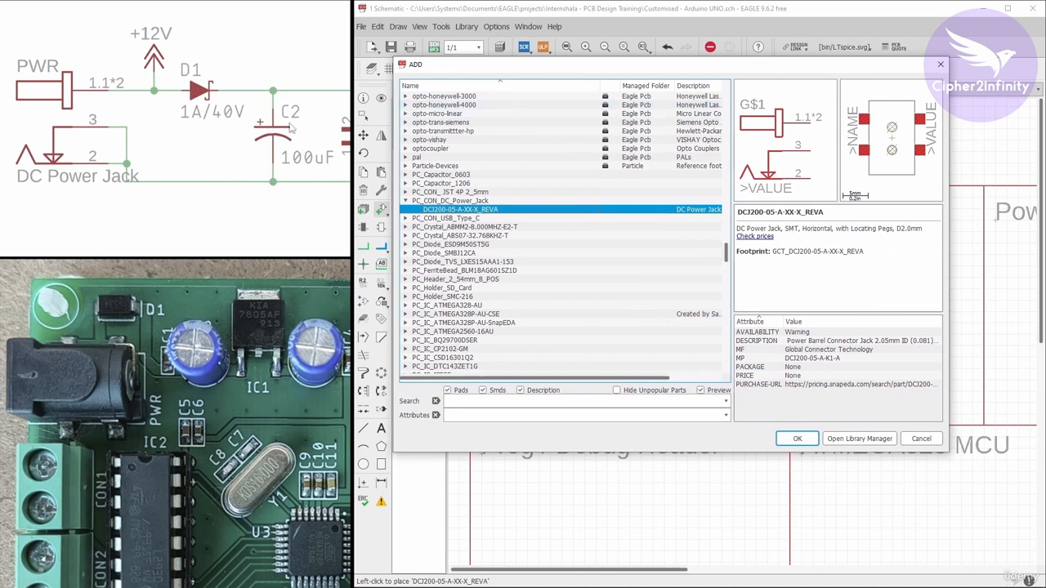
- Place a +12V supply symbol from the supply1 library just beyond and above the power jack's 1.1*2 pin
click(168, 109)
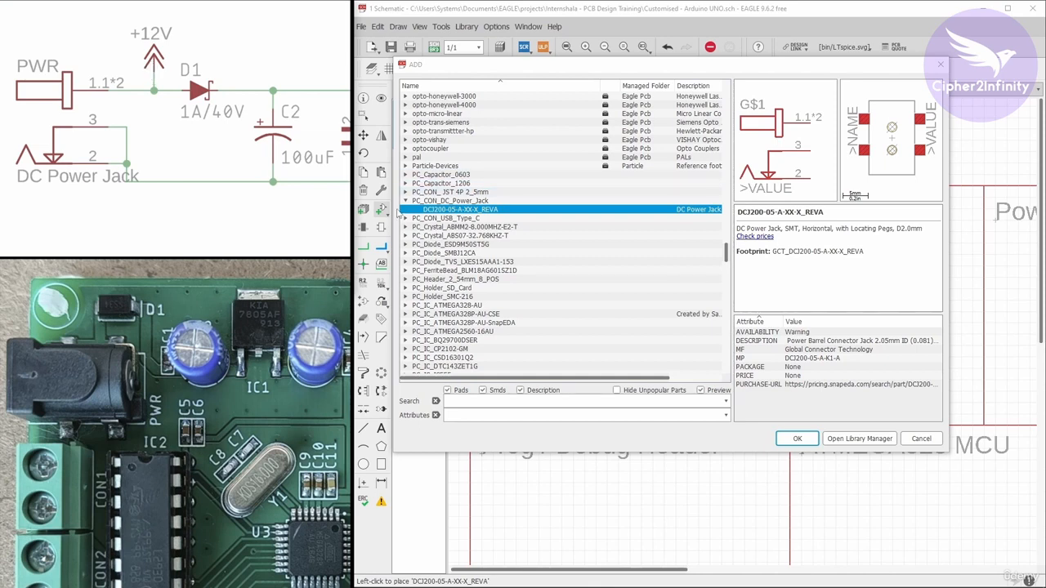
double_click(442, 200)
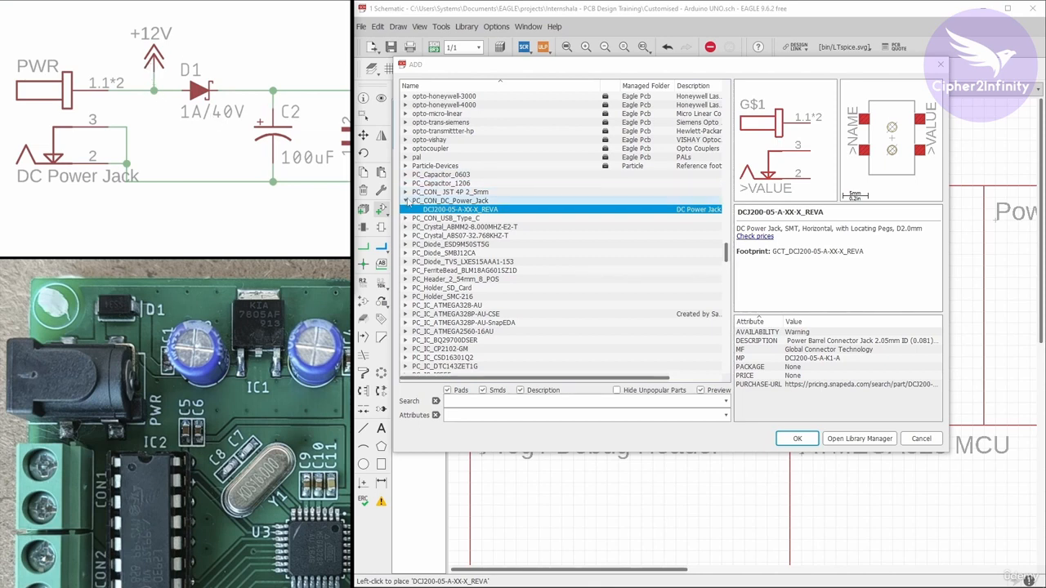
scroll(474, 192, down, 20)
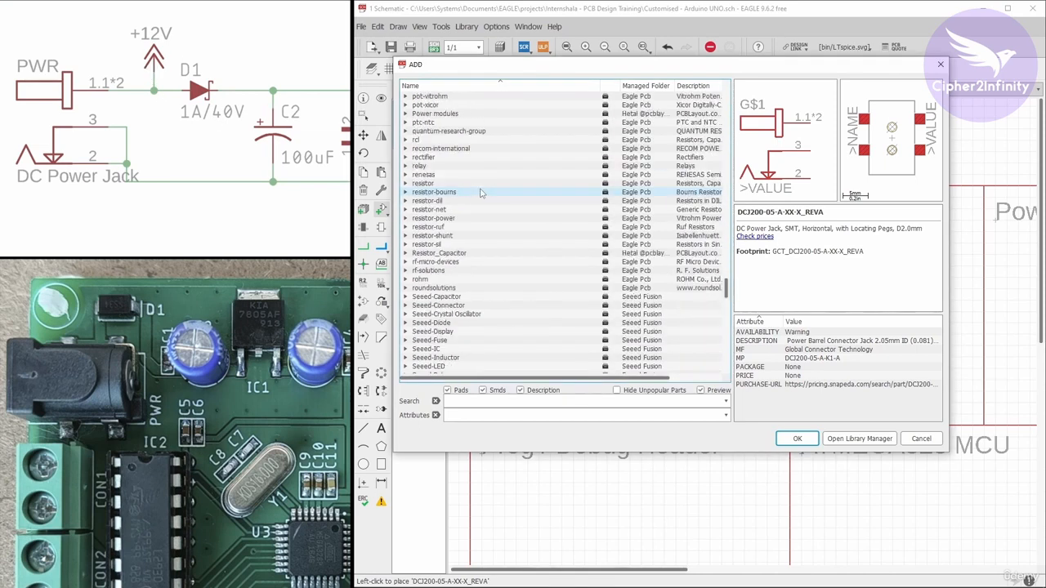
scroll(481, 193, down, 9)
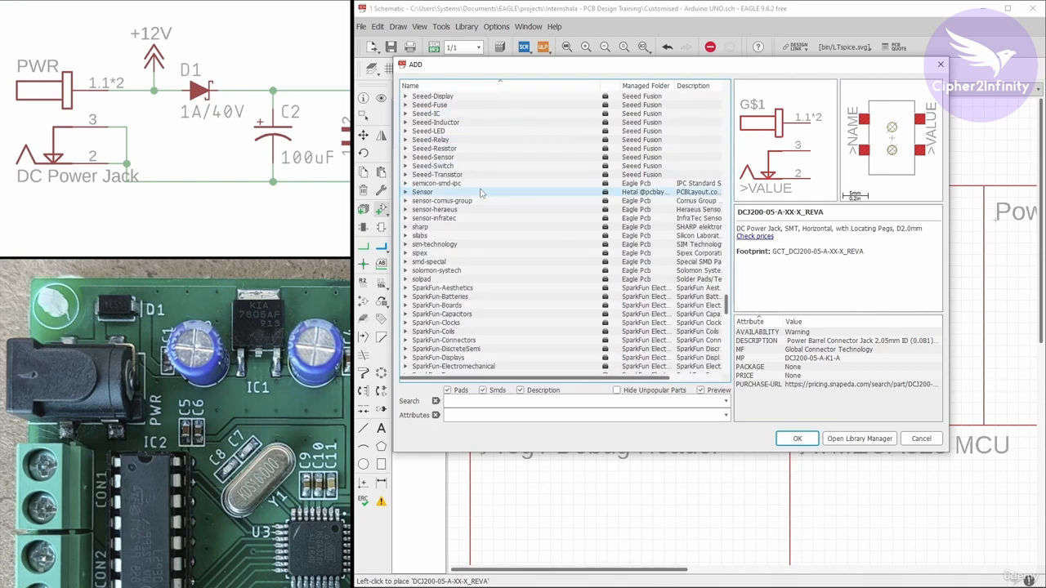
scroll(481, 193, down, 16)
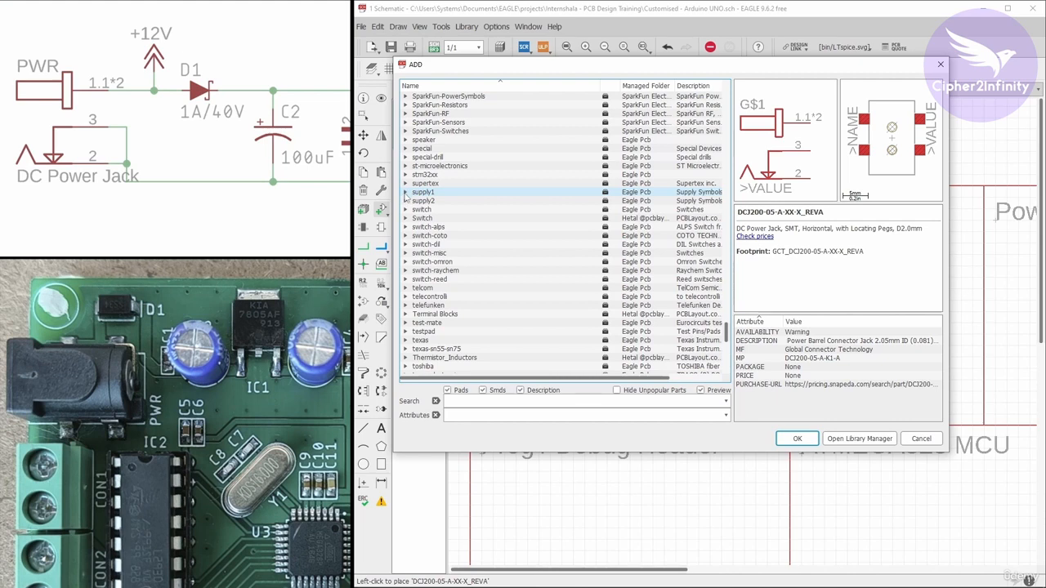
click(405, 194)
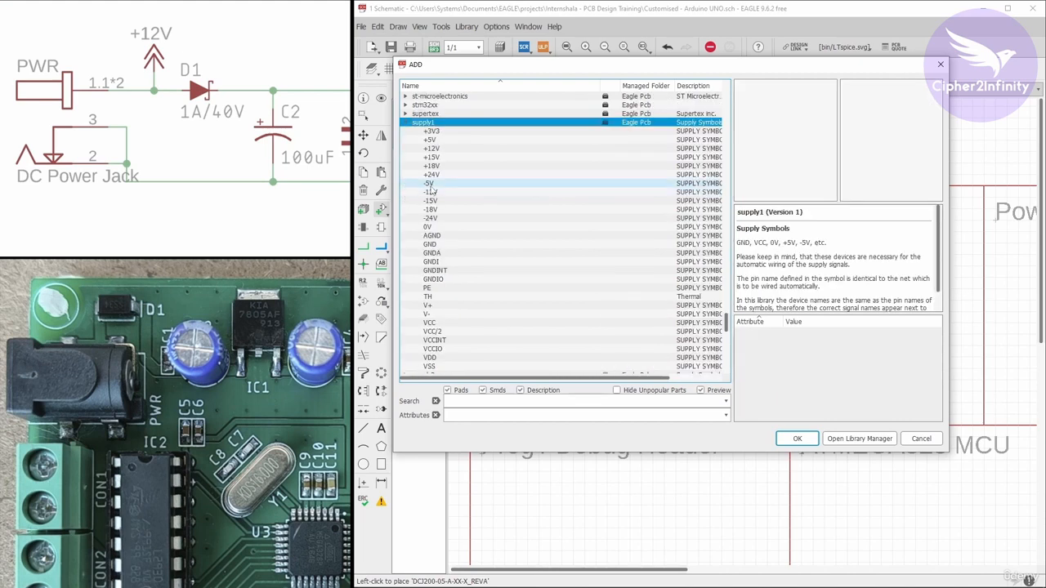
click(433, 149)
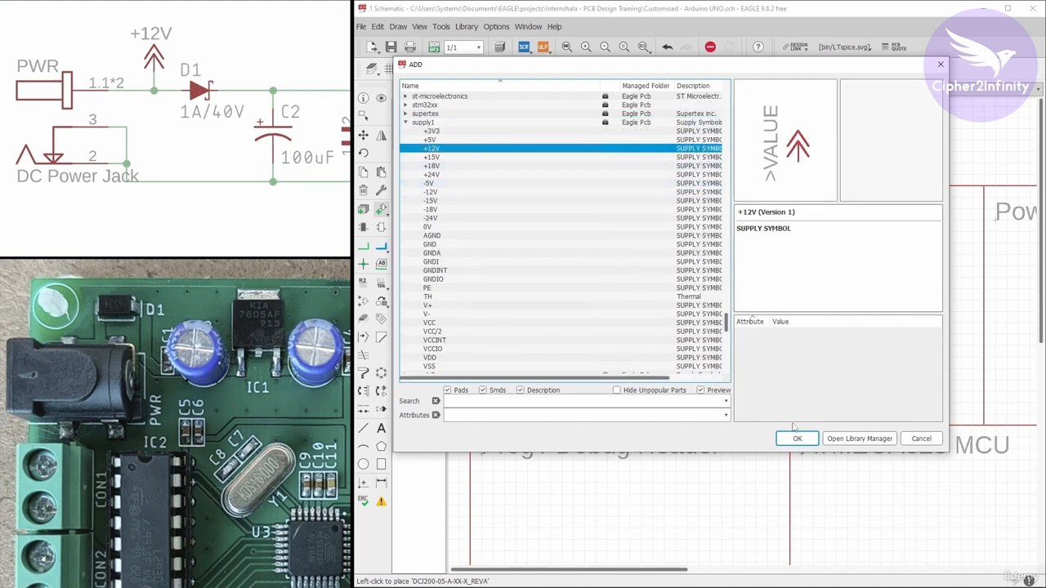
click(797, 439)
scroll(584, 262, up, 3)
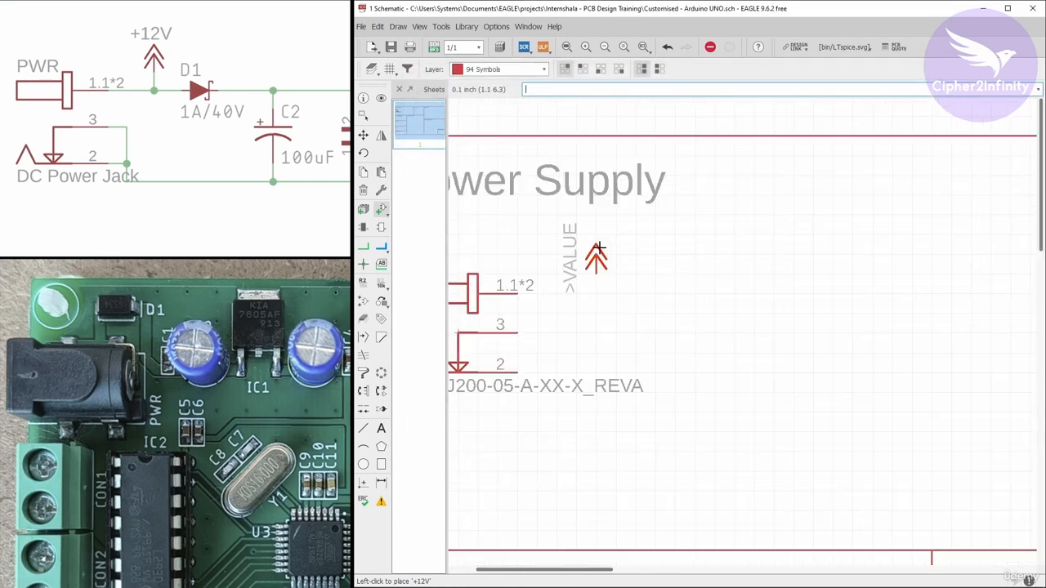
click(584, 254)
key(Escape)
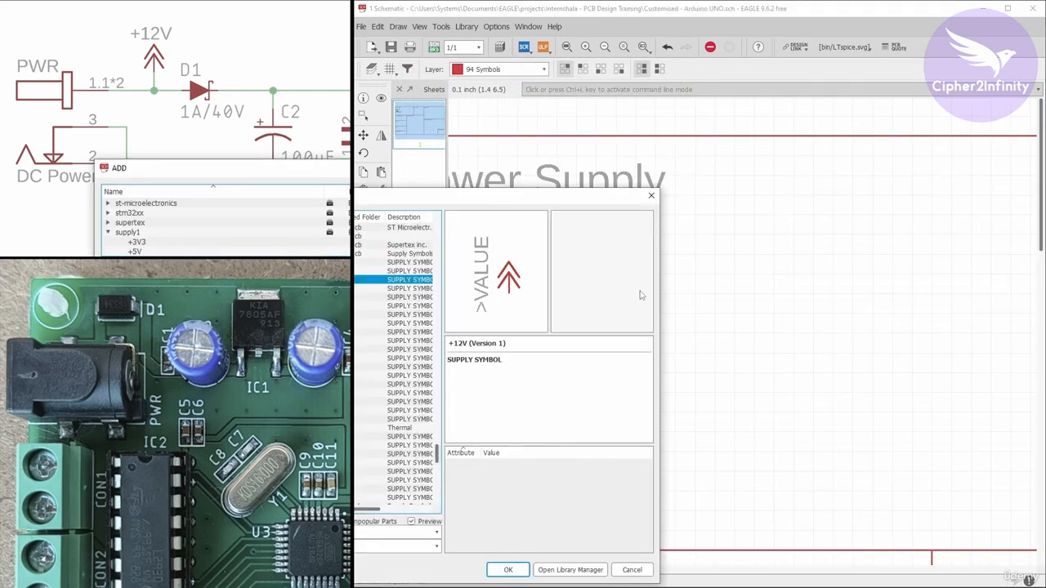
- Collapse the supply1 library and locate the DIODE-SCHOTTKY group in the SparkFun-DiscreteSemi library
drag(544, 196, 840, 82)
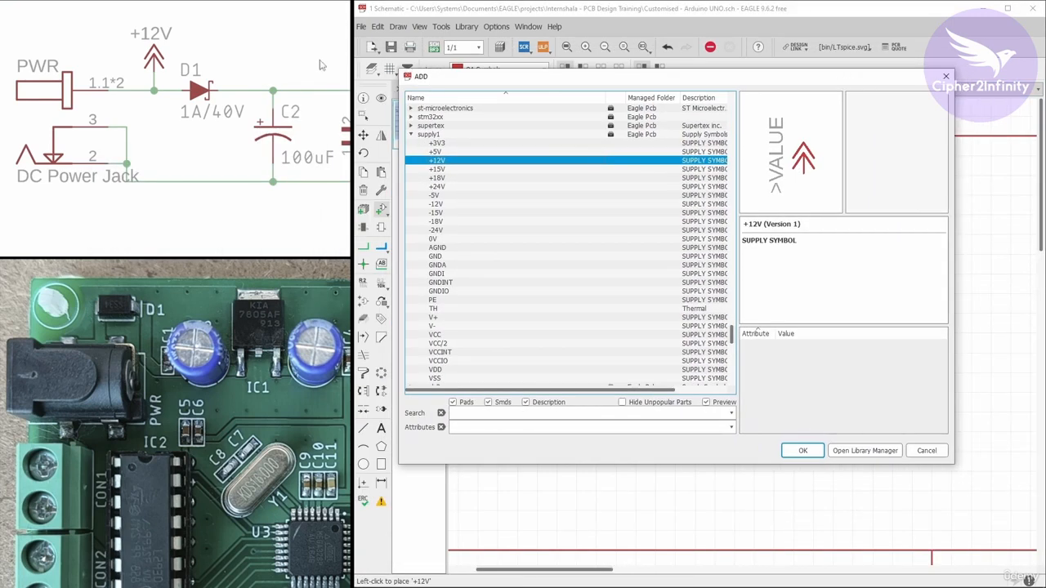
click(412, 135)
scroll(476, 166, up, 2)
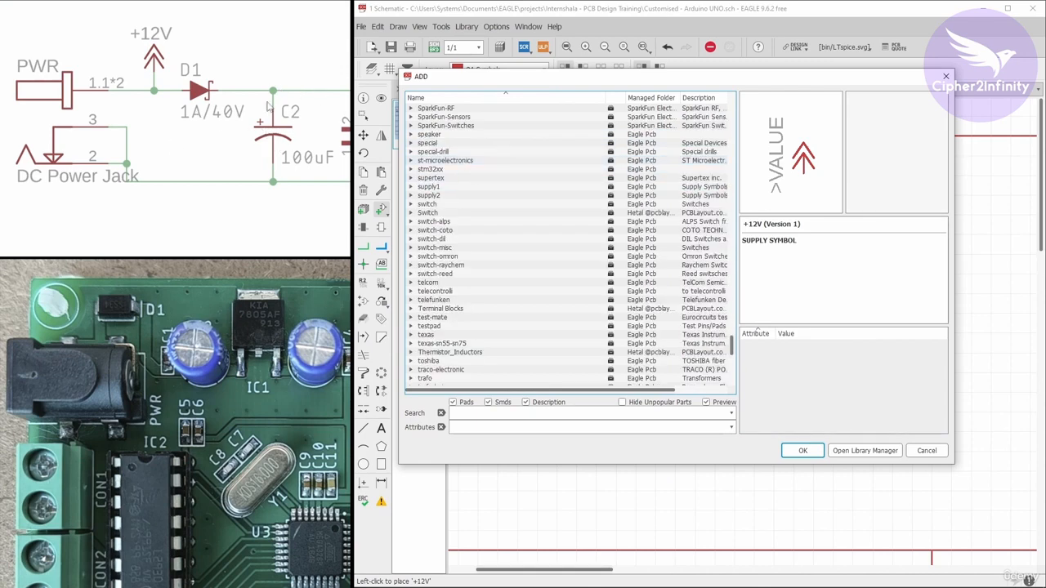
click(221, 140)
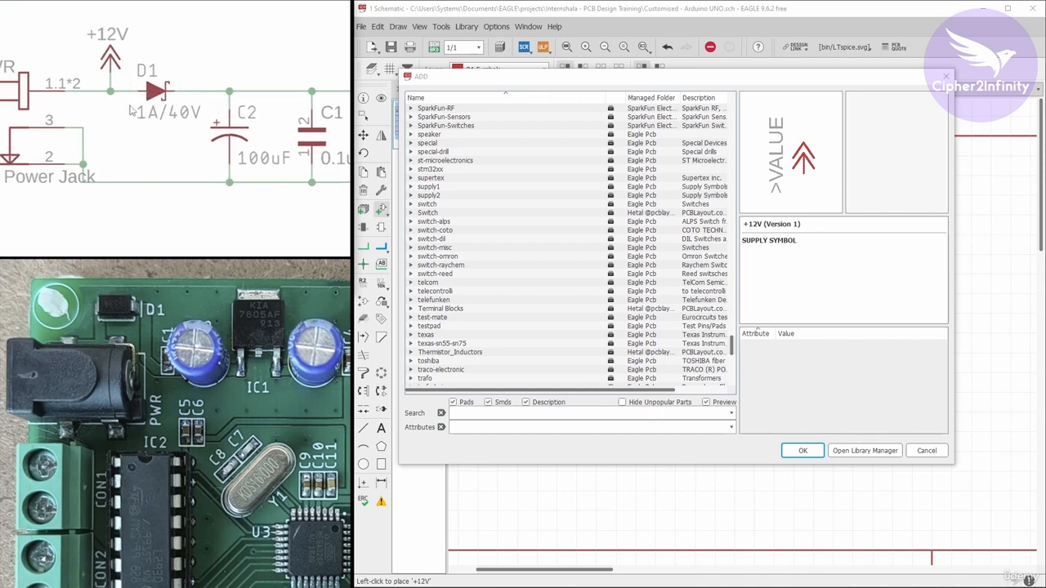
scroll(468, 188, down, 6)
scroll(468, 188, down, 8)
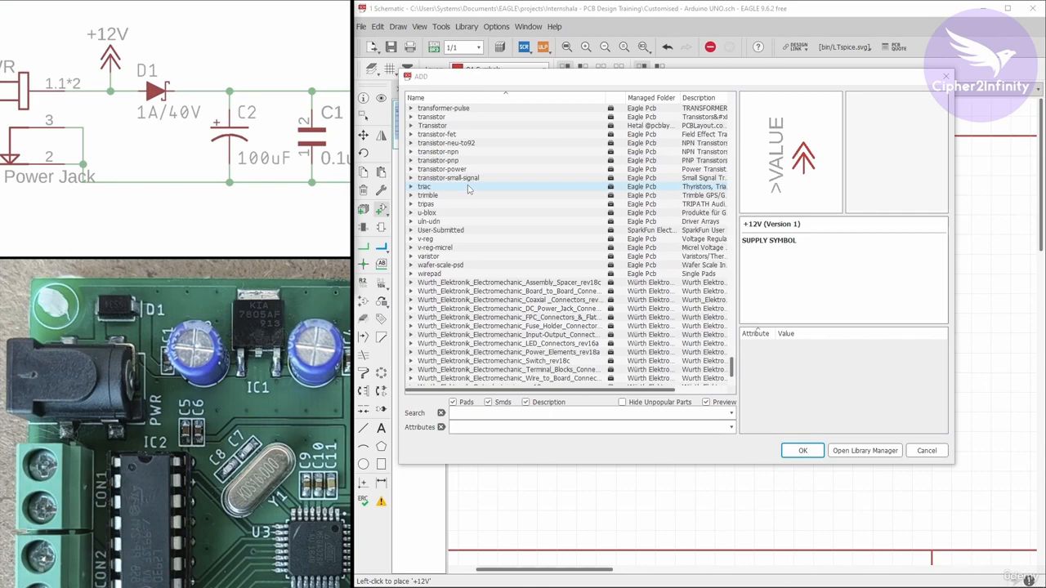
scroll(474, 187, up, 12)
scroll(477, 187, up, 9)
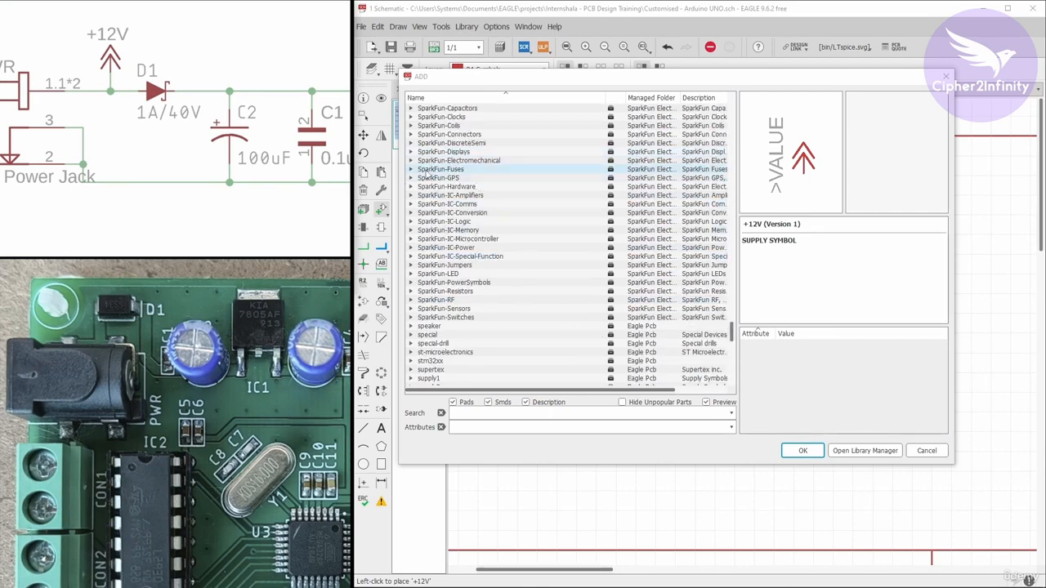
scroll(442, 160, up, 4)
scroll(441, 160, down, 3)
scroll(443, 160, up, 2)
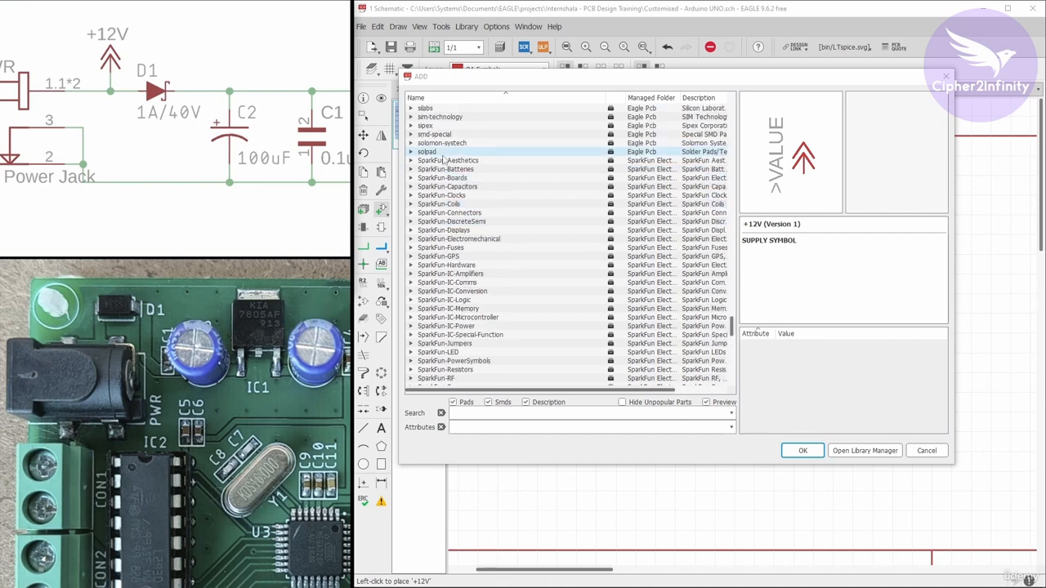
scroll(454, 154, down, 1)
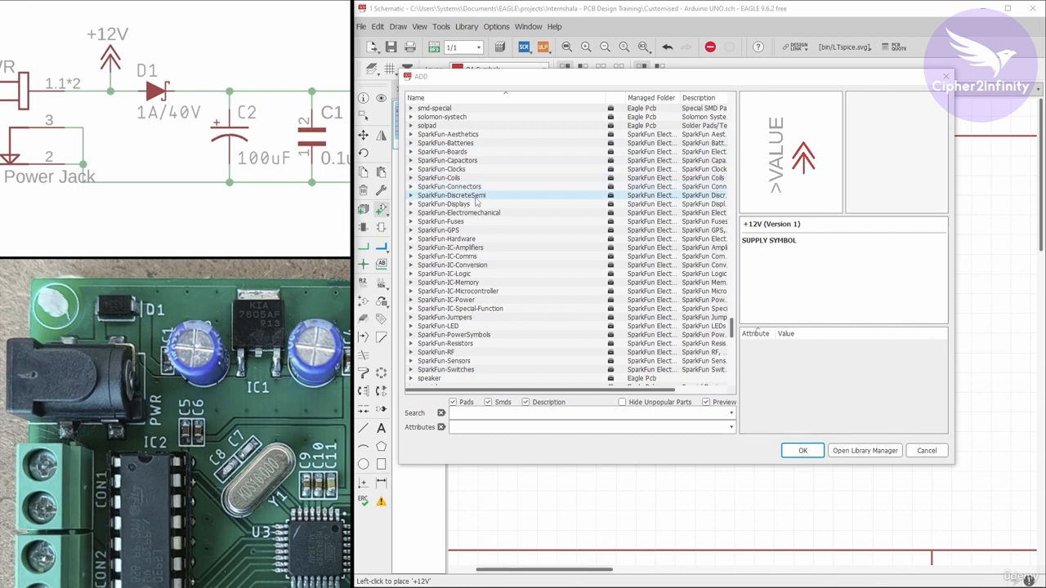
click(411, 197)
scroll(458, 179, down, 3)
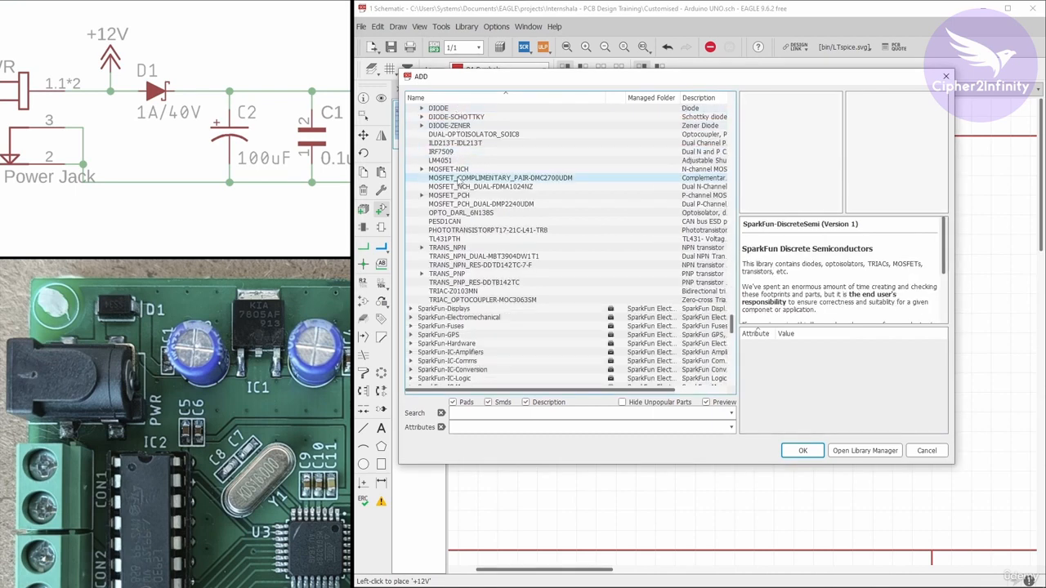
scroll(458, 179, up, 2)
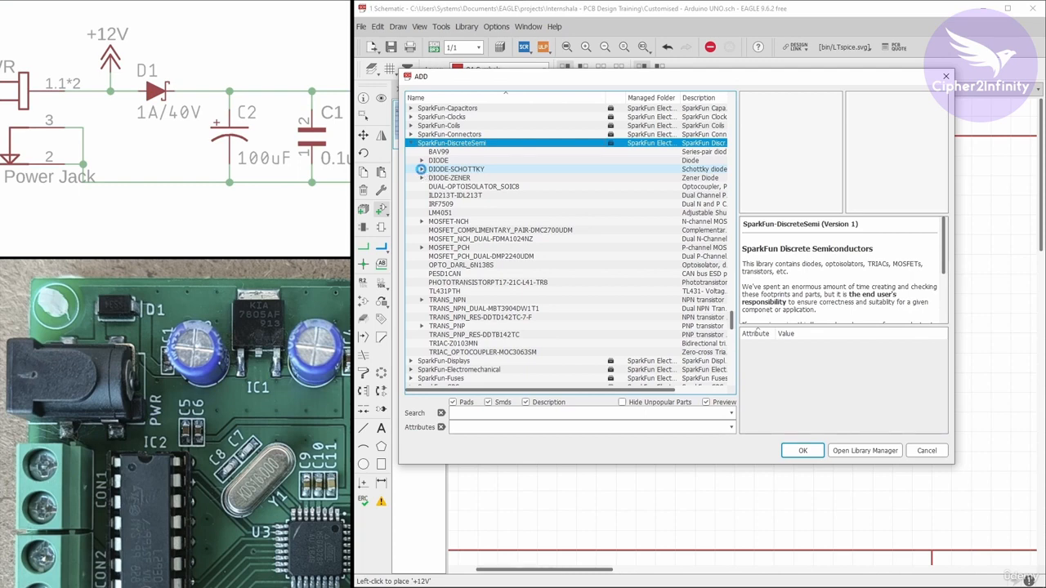
- Compare the Schottky diode variants and place DIODE-SCHOTTKY-SS14 to the right of the +12V symbol, level with the jack's 1.1*2 pin
click(422, 169)
click(485, 178)
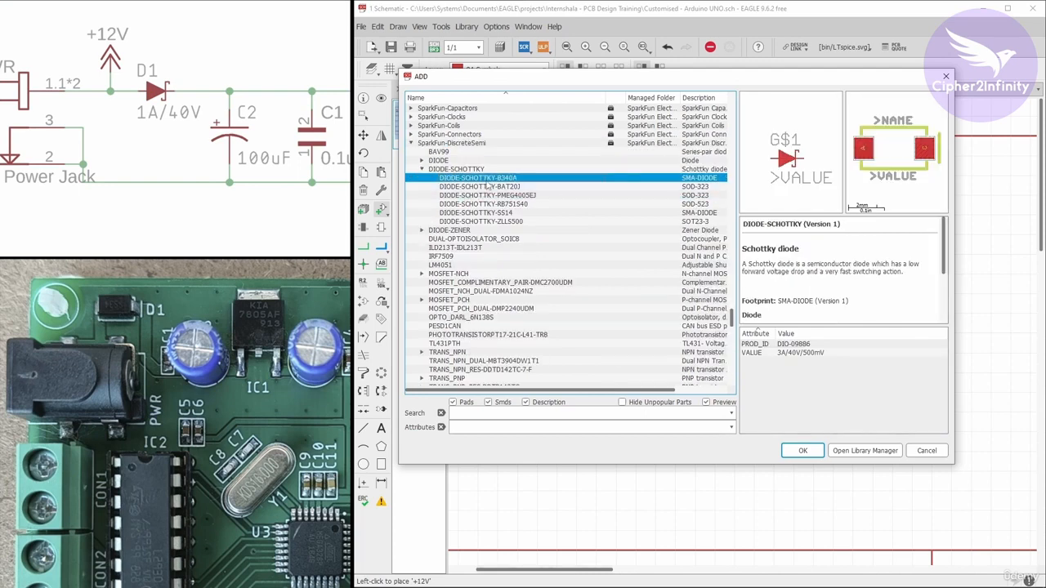
click(488, 186)
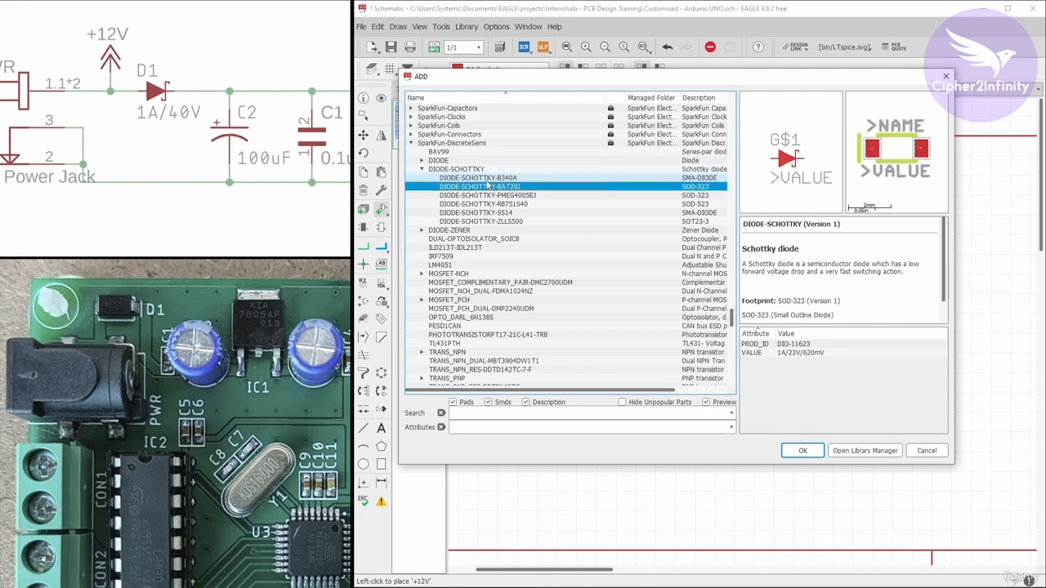
click(487, 180)
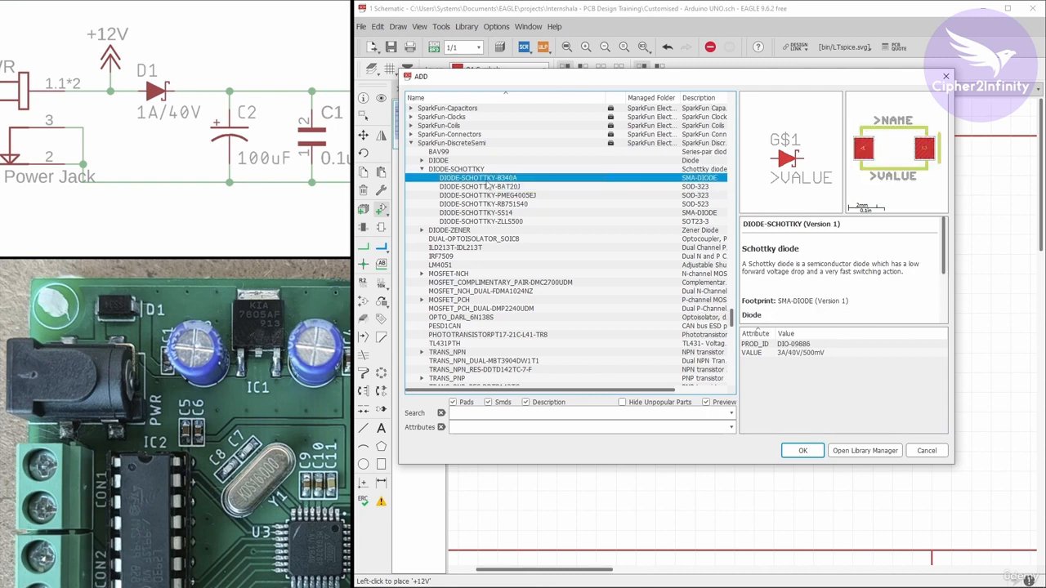
key(Down)
key(Down)
key(Down)
key(Down)
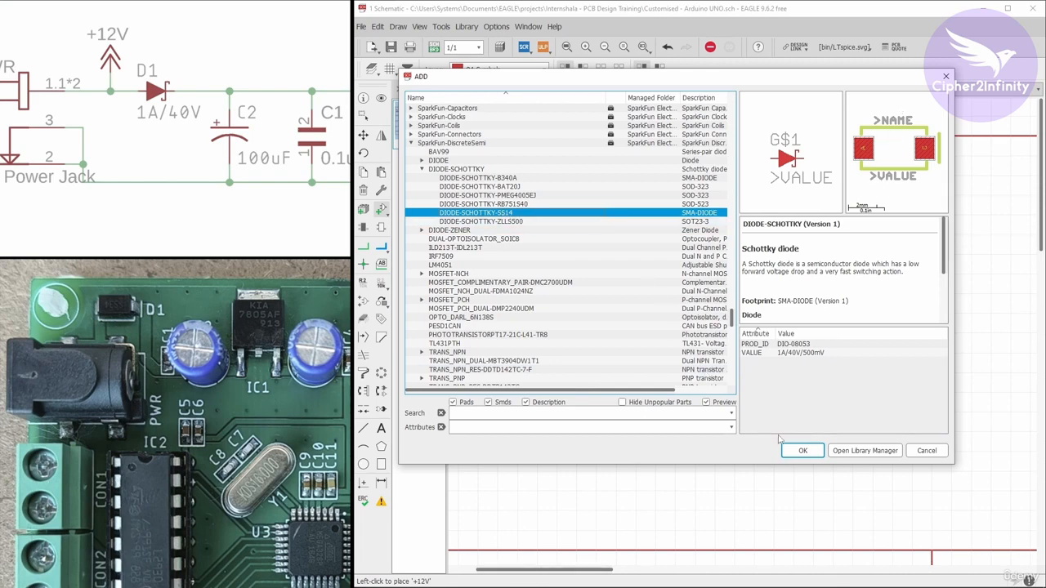
click(812, 455)
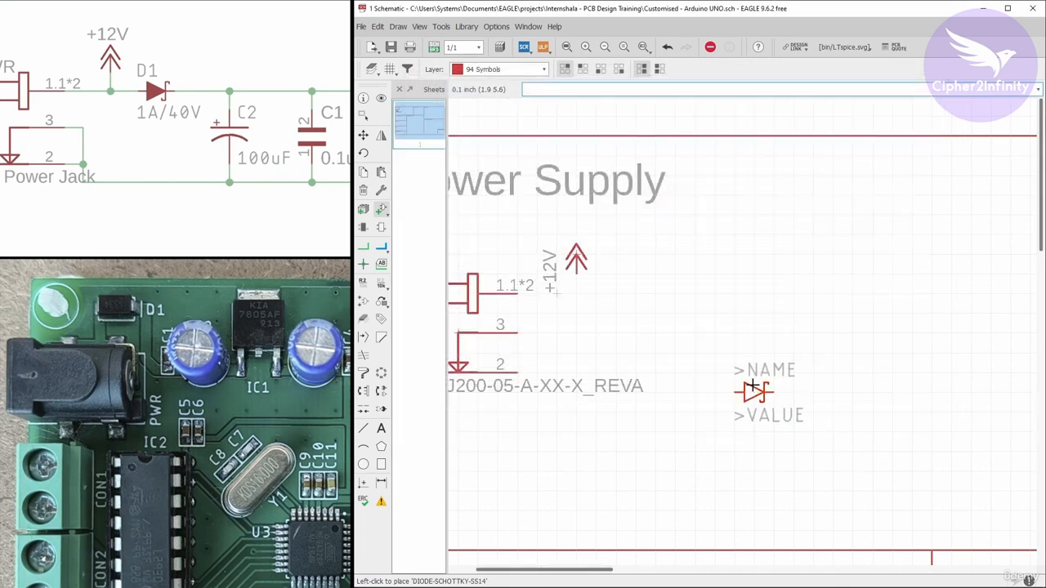
click(644, 293)
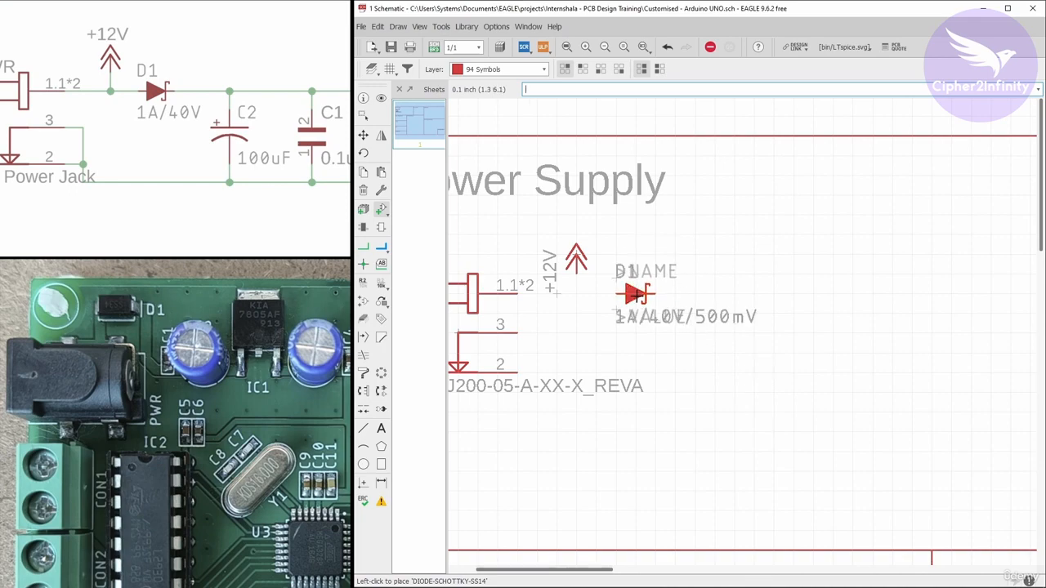
key(Escape)
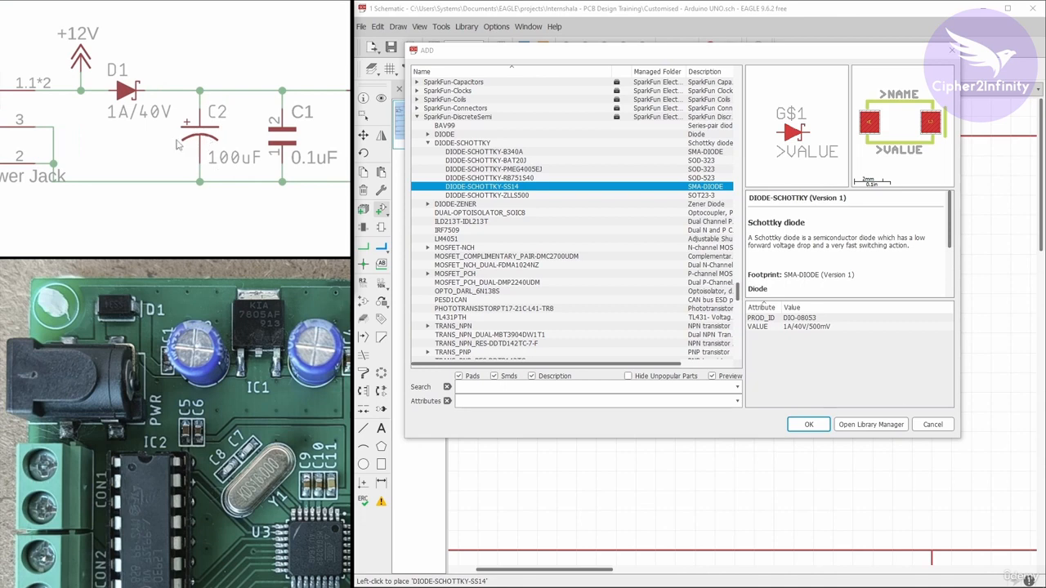
- Place the 100UF-POLAR-RADIAL-2.5MM-25V-20% capacitor from the SparkFun-Capacitors library to the right of and slightly below diode D1
click(428, 143)
click(418, 118)
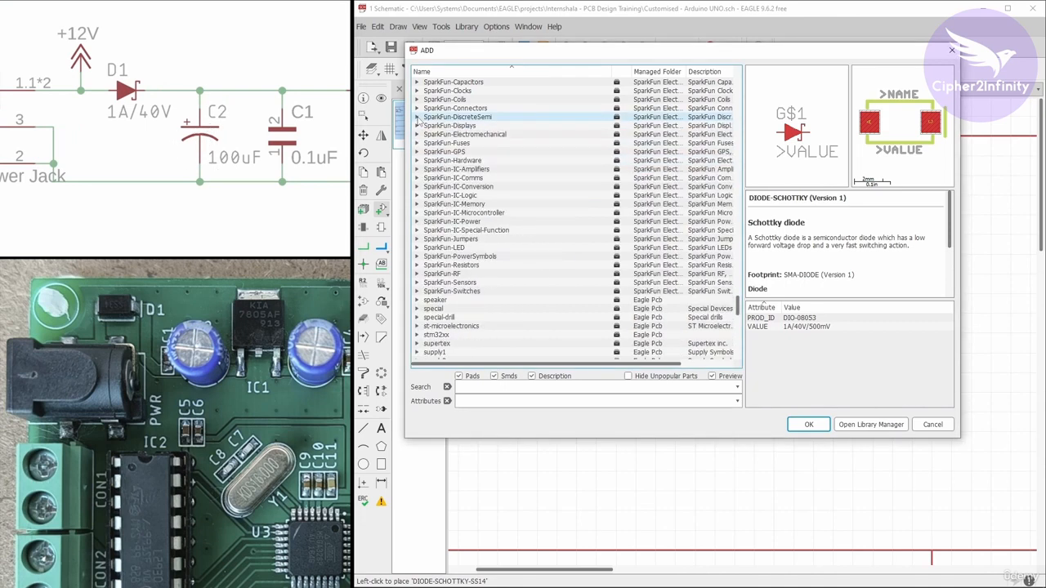
click(417, 82)
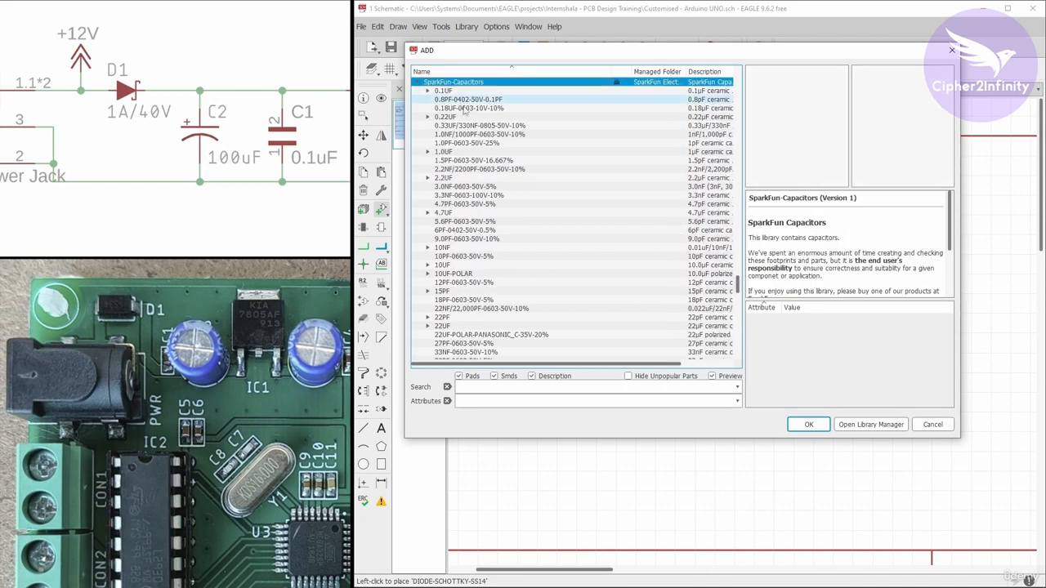
scroll(487, 152, down, 6)
scroll(488, 152, down, 1)
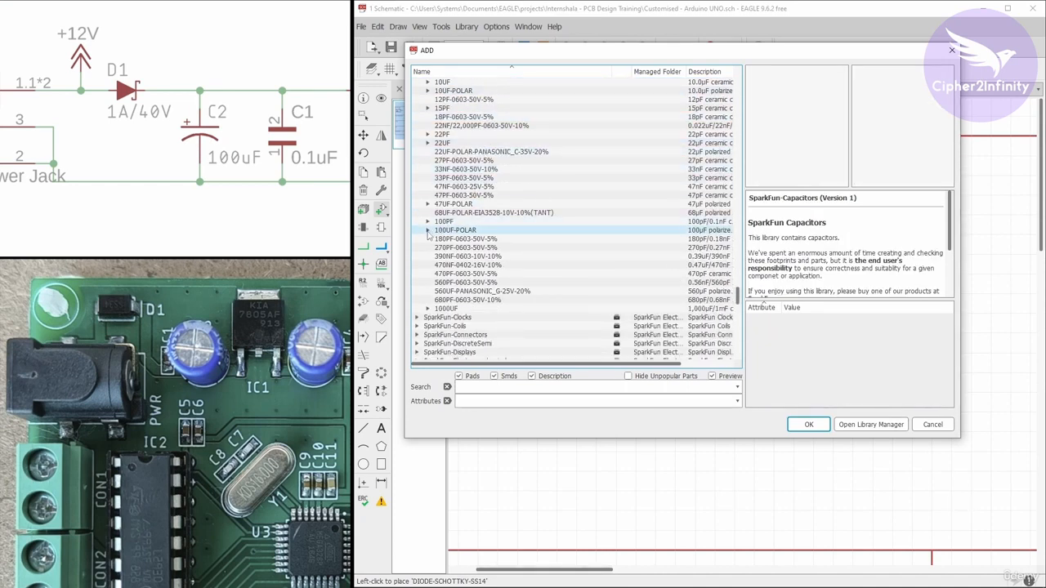
click(428, 232)
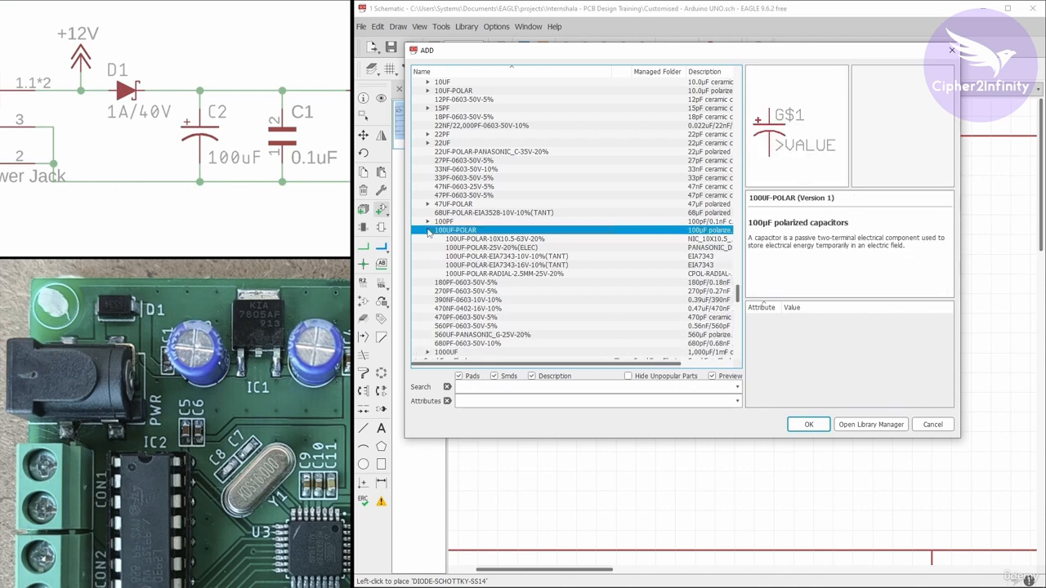
click(469, 275)
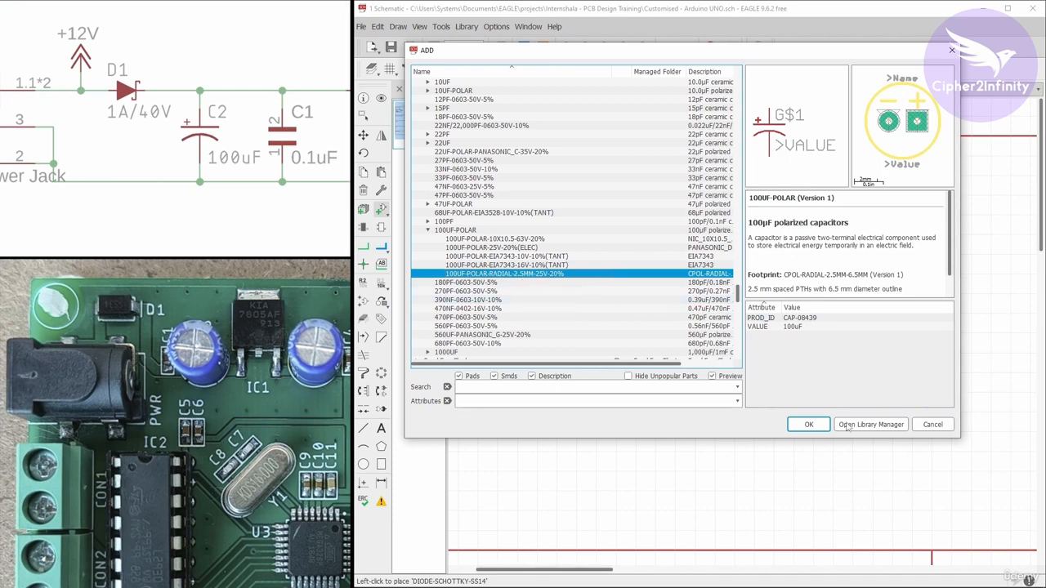
click(809, 424)
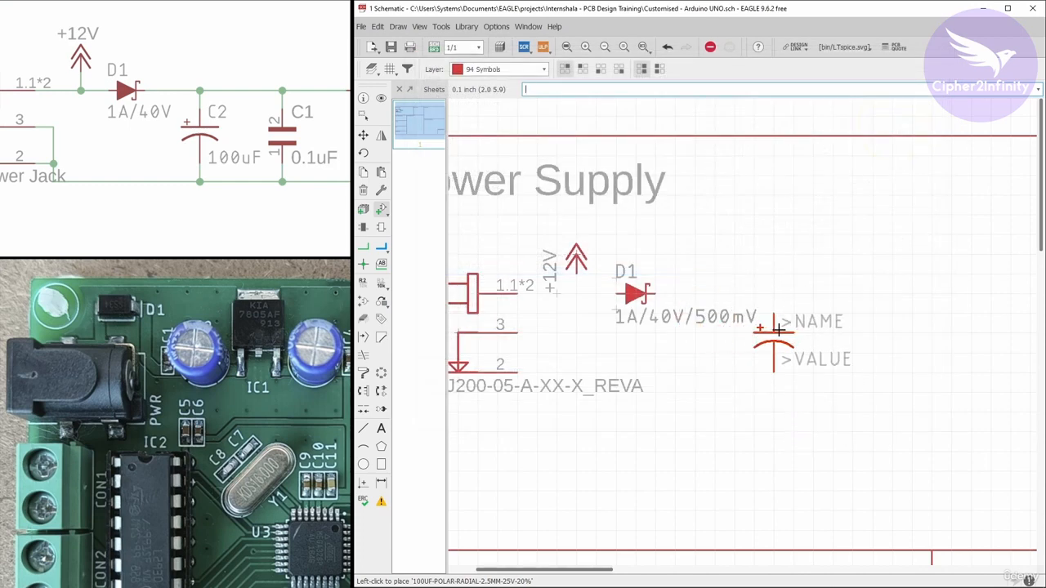
click(777, 330)
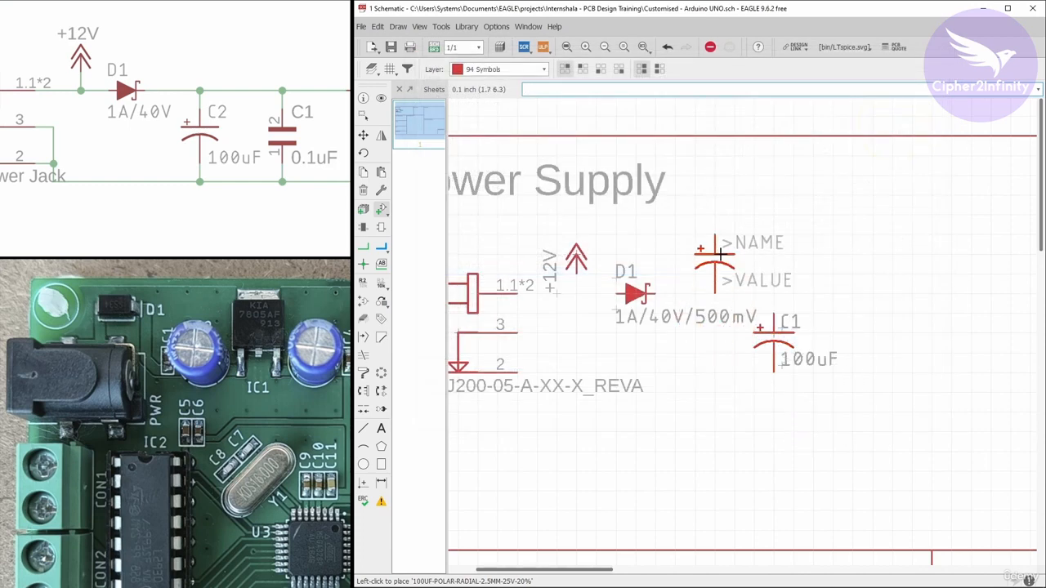
key(Escape)
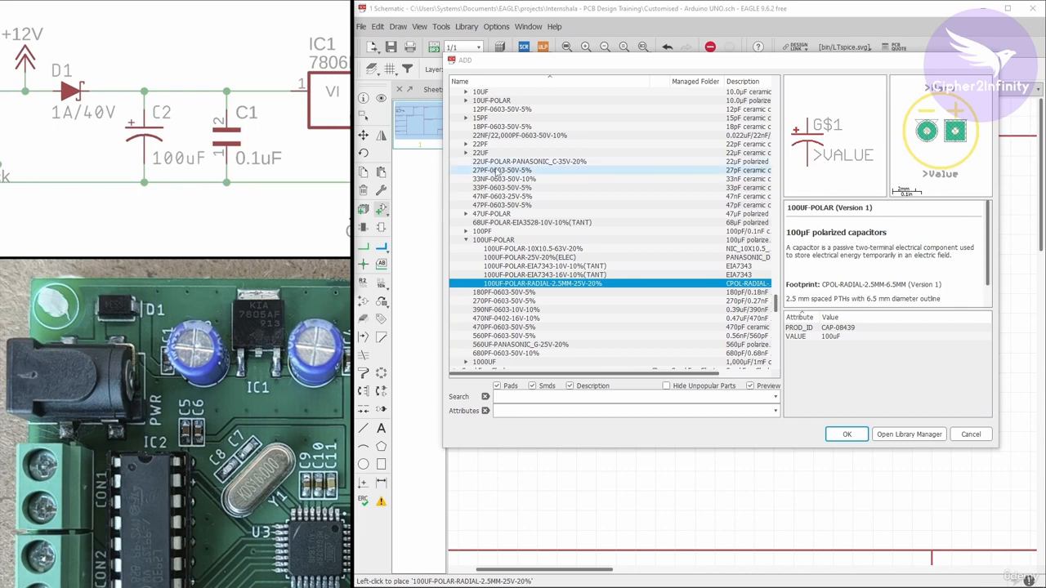
- Collapse the SparkFun-Capacitors library and choose the 0.1uF CAPACITOR from the PC_Capacitor_0603 library for placement
scroll(459, 124, up, 8)
click(455, 119)
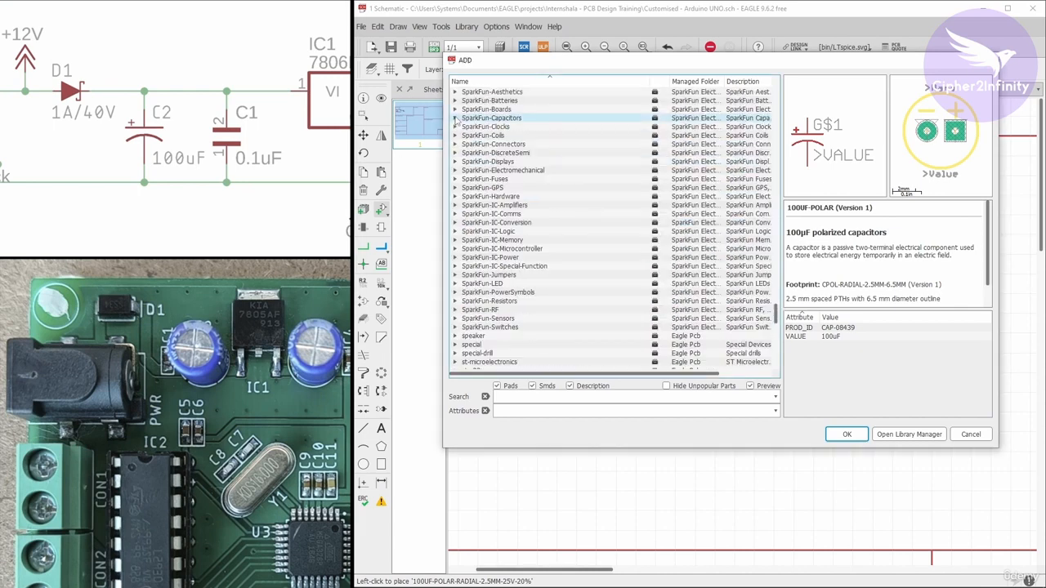
scroll(491, 147, up, 10)
scroll(504, 158, up, 10)
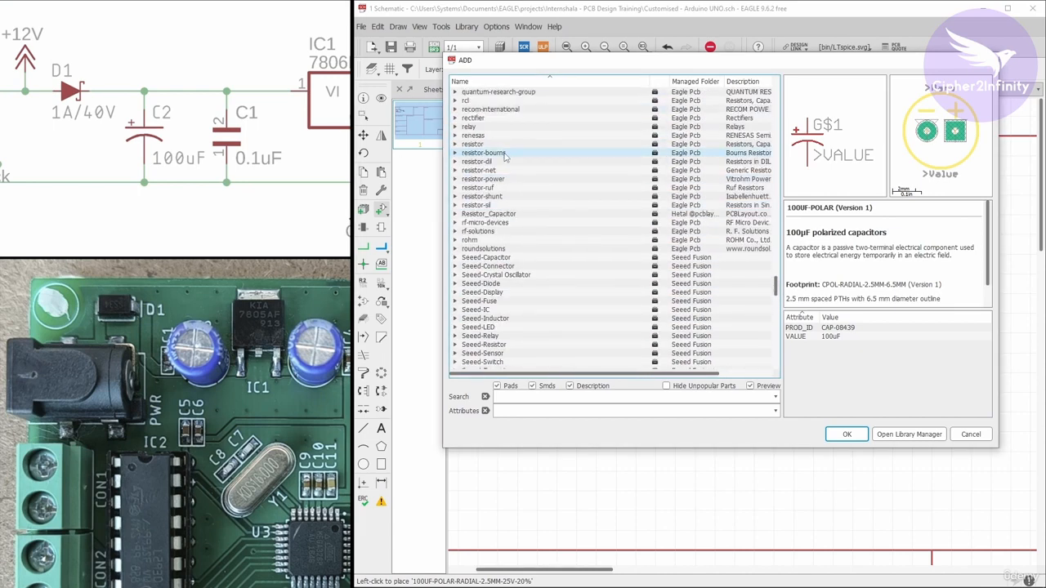
scroll(505, 158, up, 5)
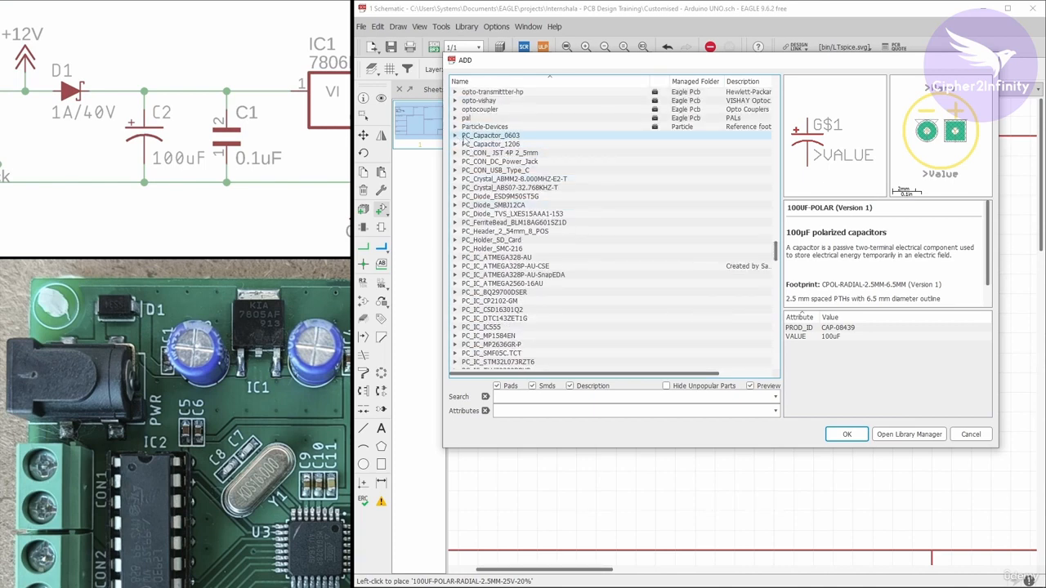
double_click(463, 137)
click(491, 145)
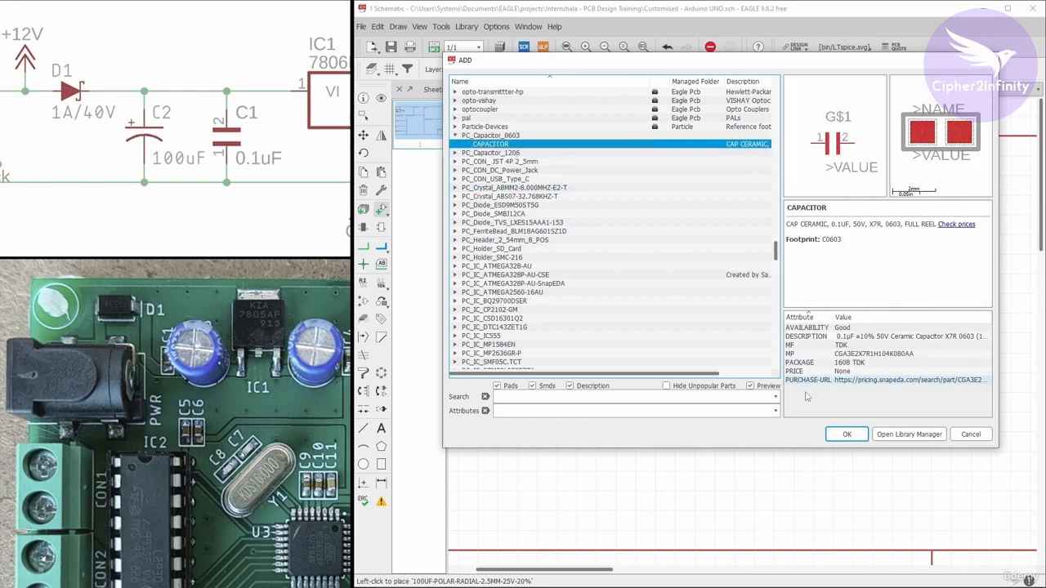
click(847, 434)
- Rotate the 0603 capacitor to vertical and place it to the right of C1, level with it
scroll(793, 344, down, 3)
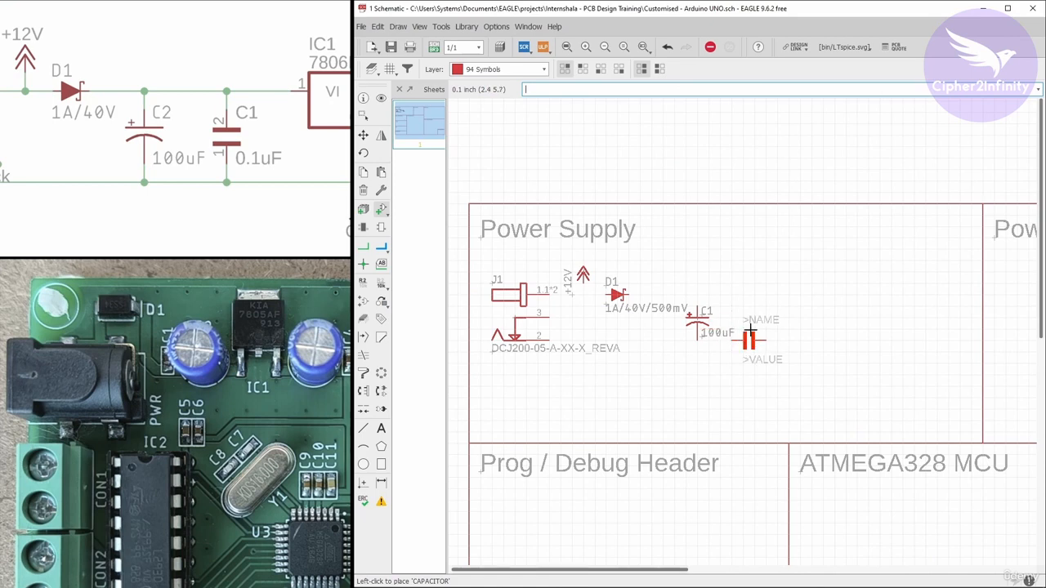
scroll(748, 316, up, 2)
scroll(739, 316, up, 2)
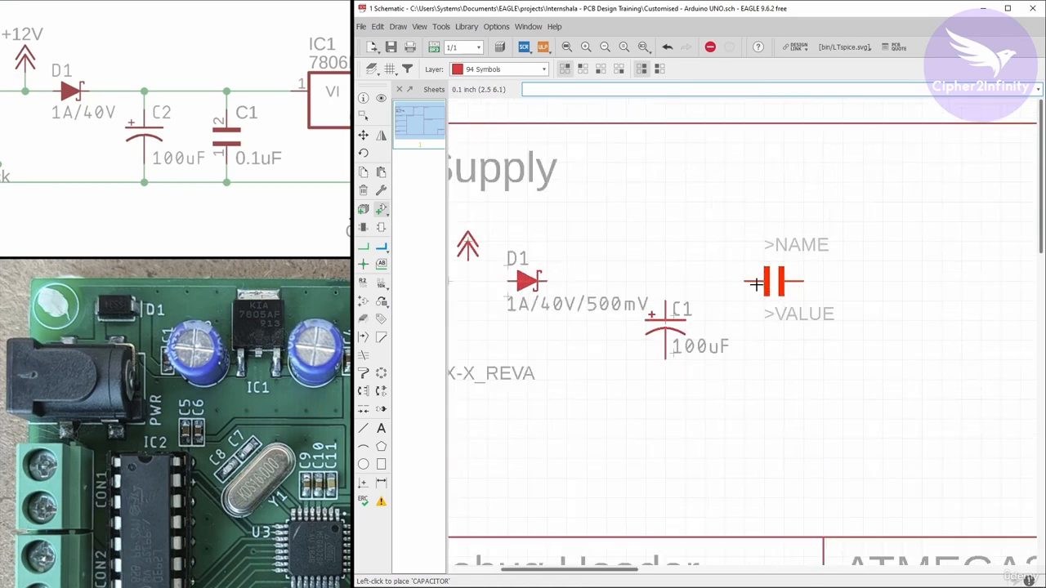
right_click(754, 291)
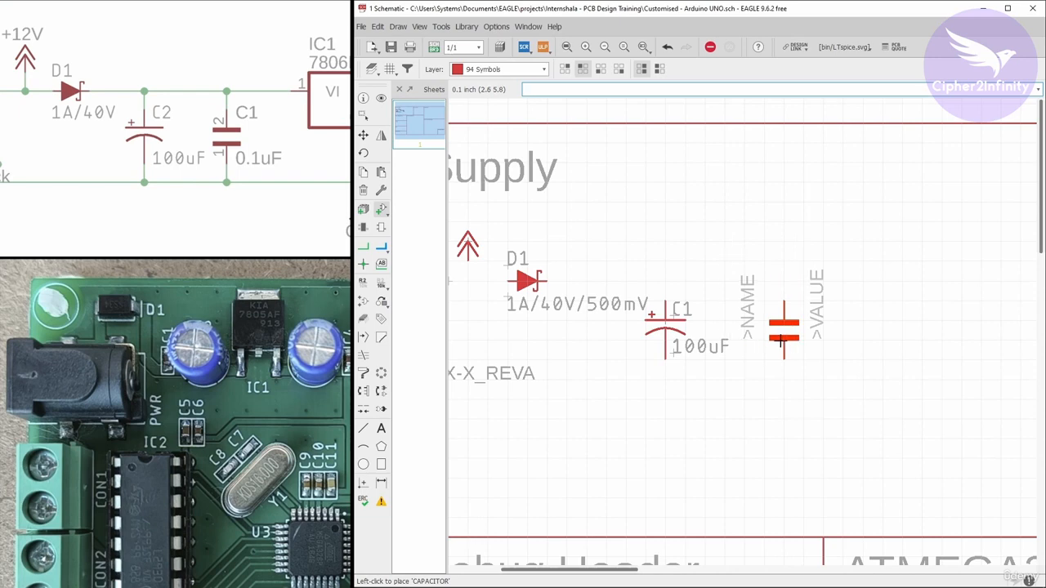
click(783, 341)
key(Escape)
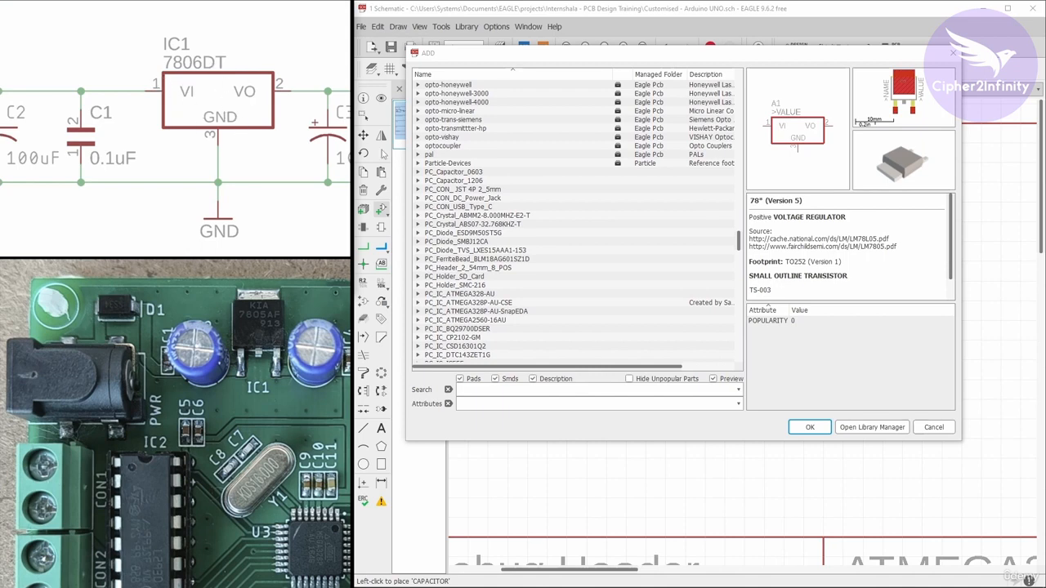
- Find the linear library in the part list and expand it
scroll(458, 160, up, 10)
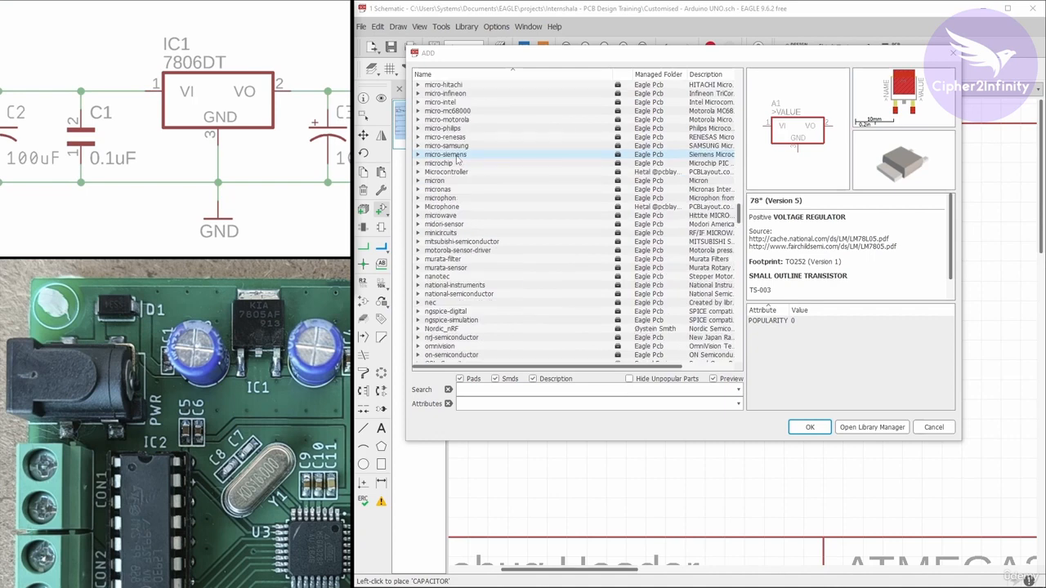
scroll(458, 160, up, 12)
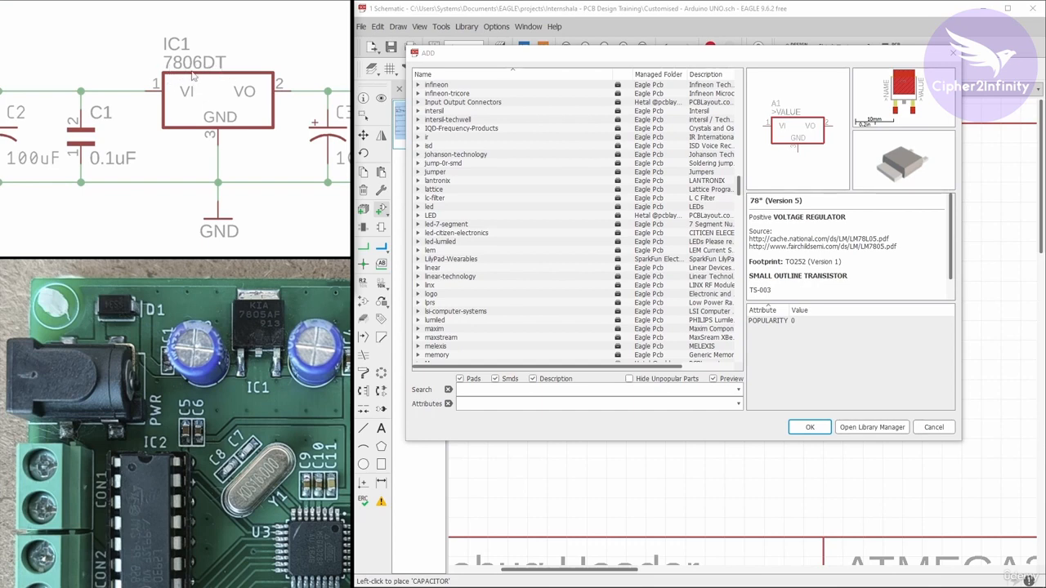
scroll(447, 153, up, 12)
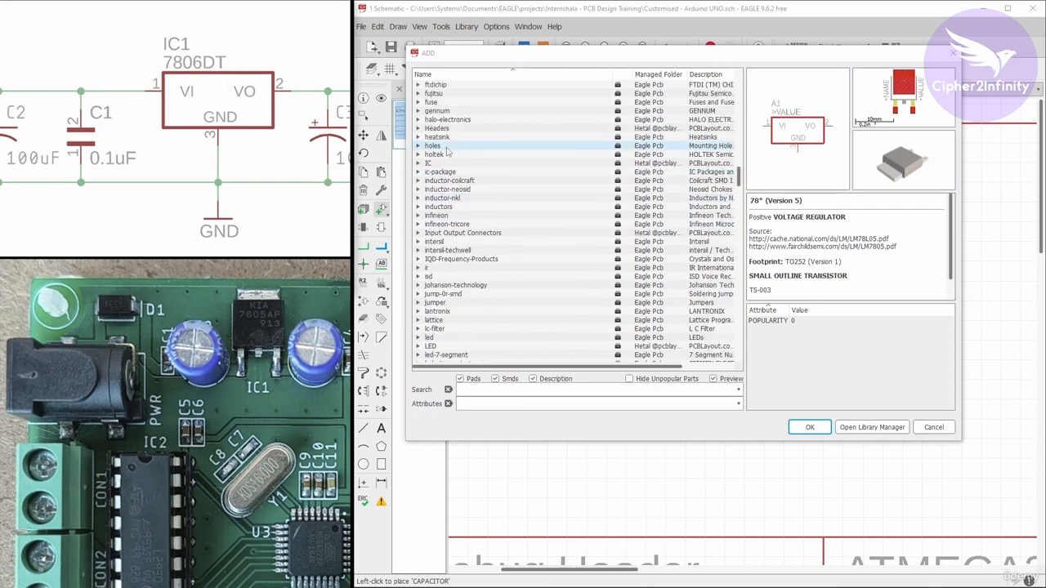
scroll(447, 153, down, 4)
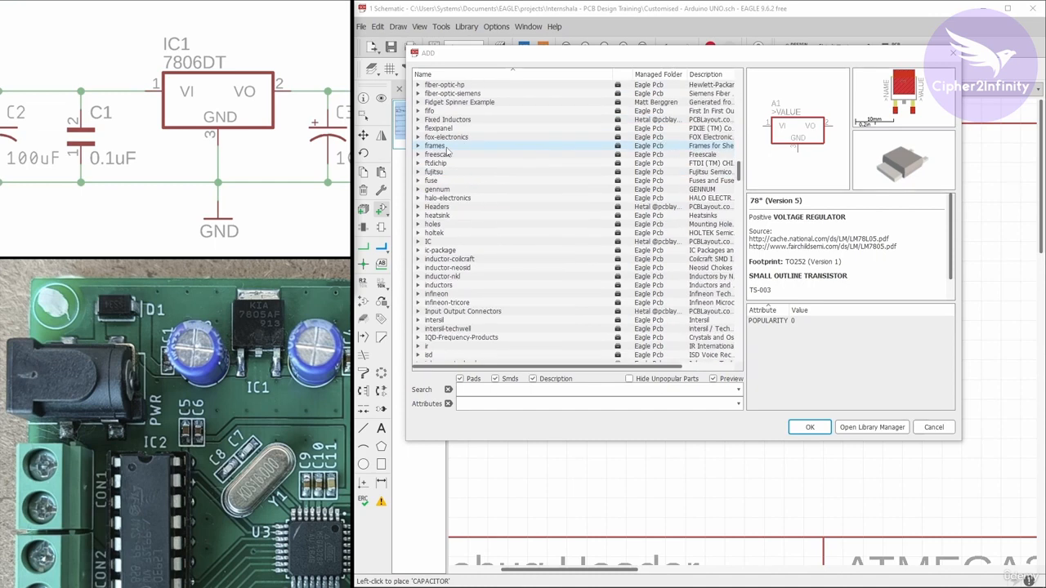
scroll(447, 154, down, 3)
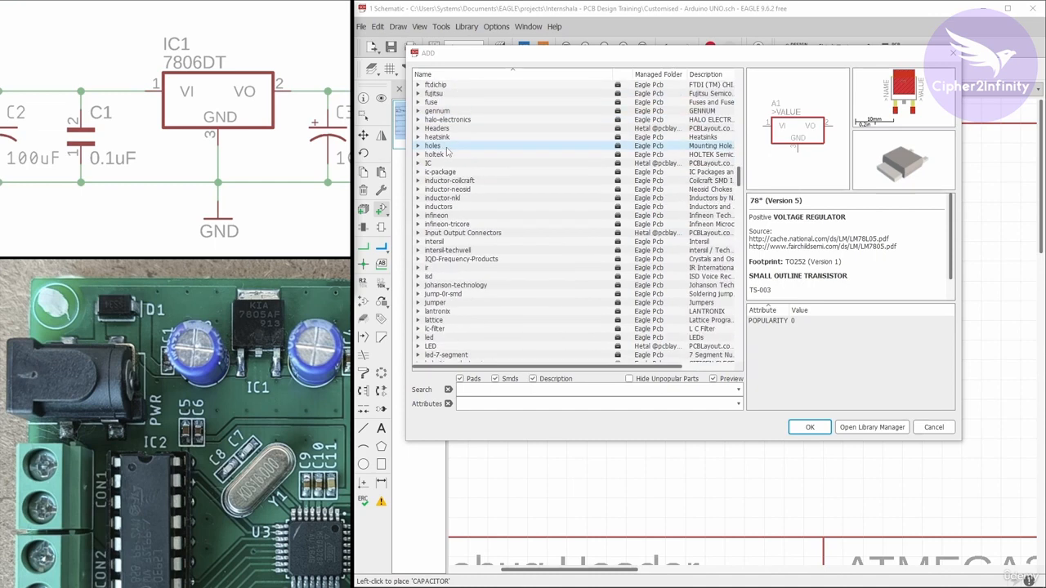
scroll(447, 154, down, 4)
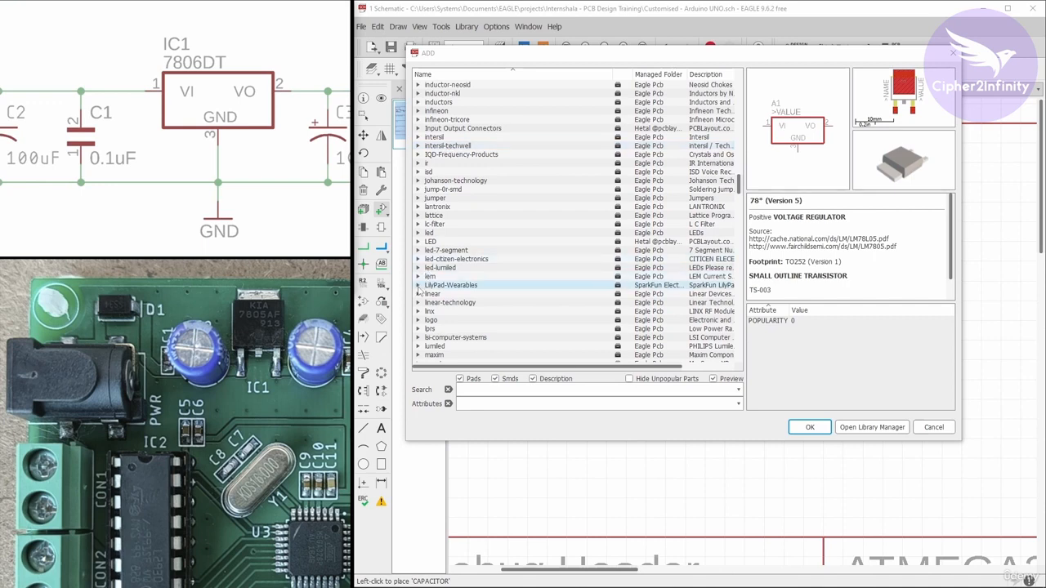
click(419, 294)
scroll(426, 164, down, 5)
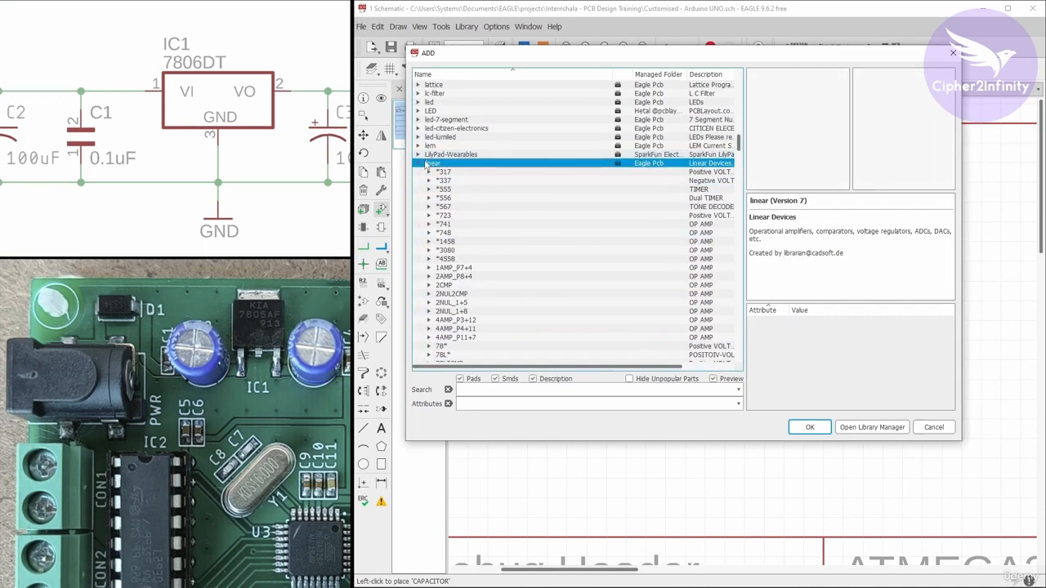
- Choose the 7805DT voltage regulator in the TO252 package from the linear library's 78* group
scroll(446, 163, down, 2)
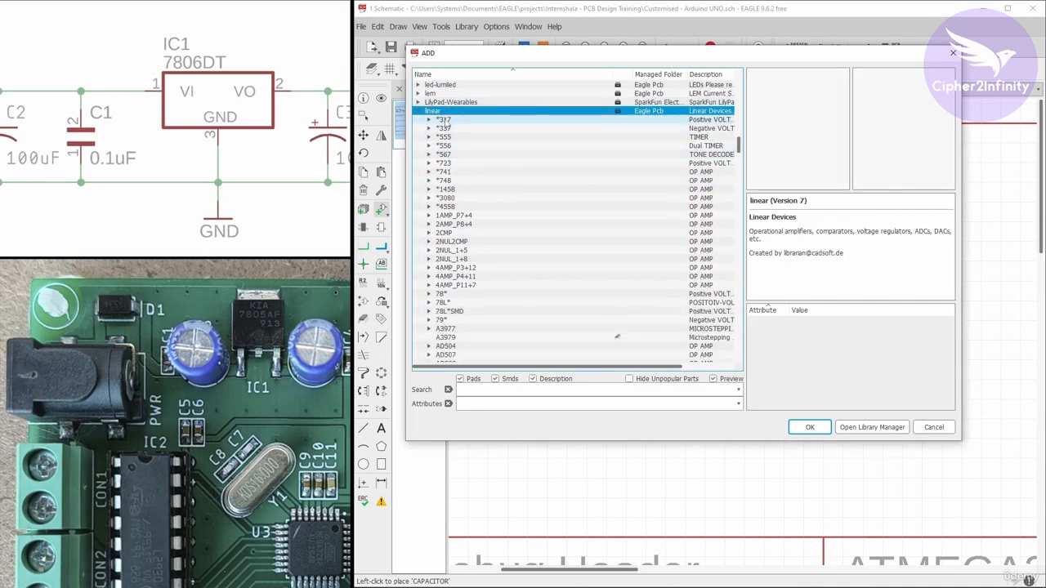
scroll(468, 169, down, 1)
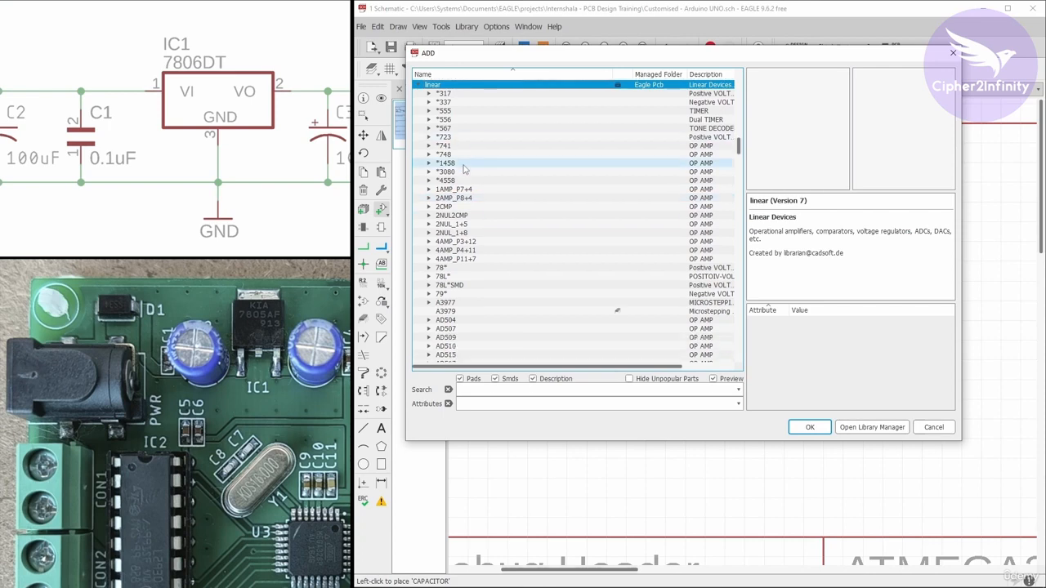
scroll(452, 180, down, 1)
scroll(455, 181, down, 1)
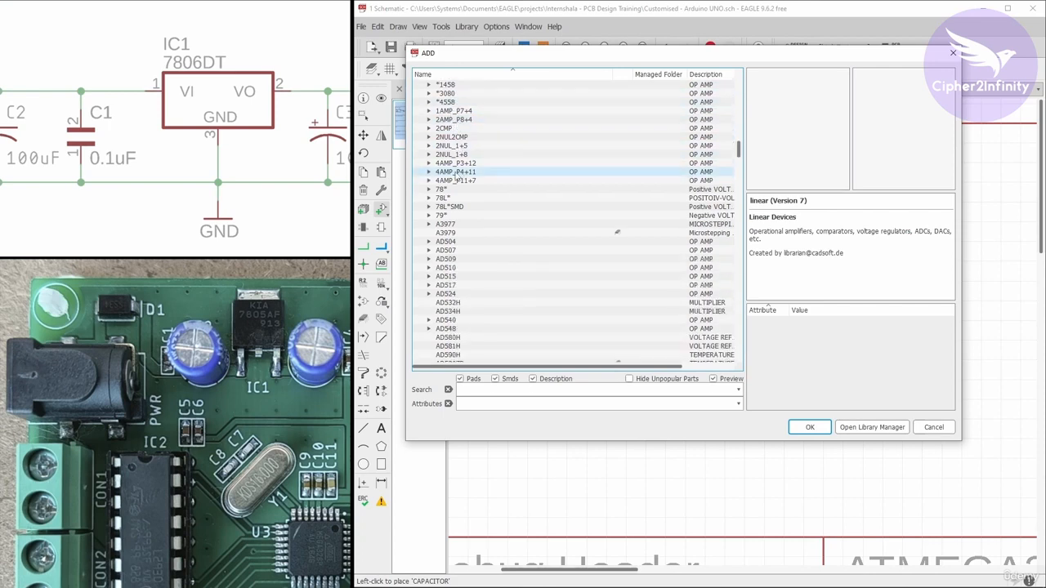
click(427, 191)
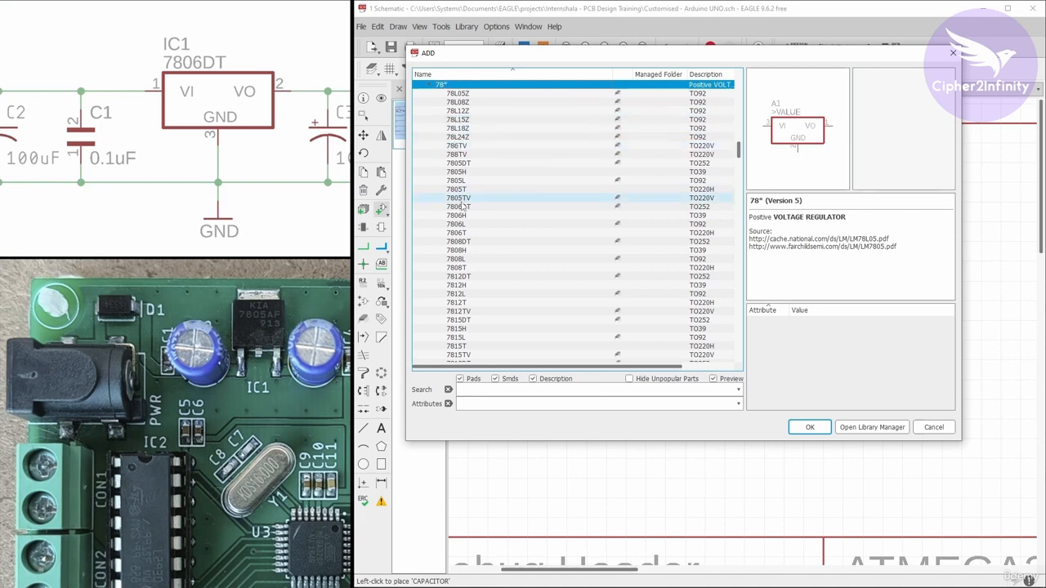
click(463, 163)
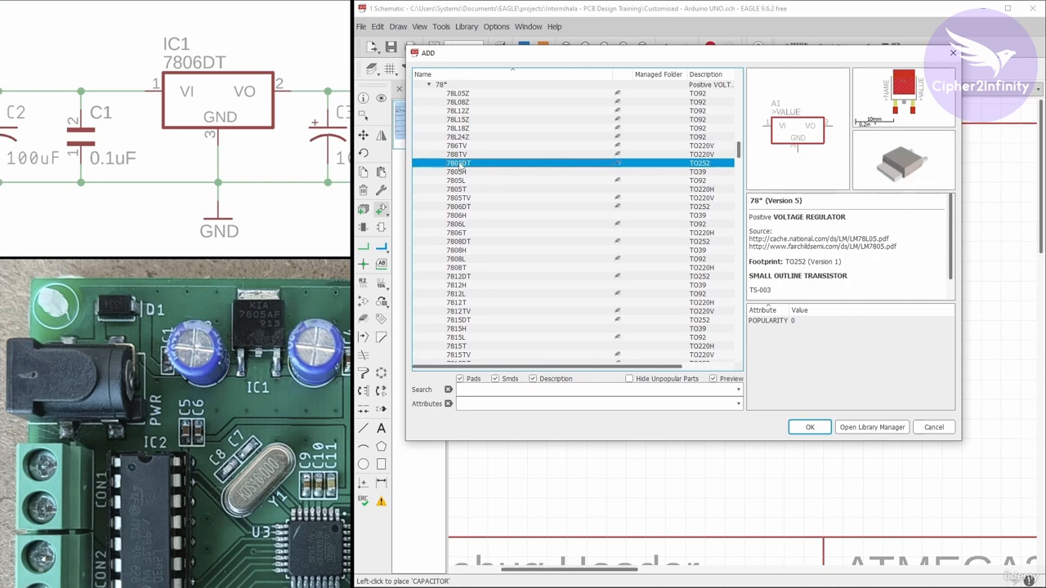
click(806, 427)
- Rotate the 7805DT regulator until GND points down and place it to the right of C2, with its input level with D1
scroll(572, 208, down, 1)
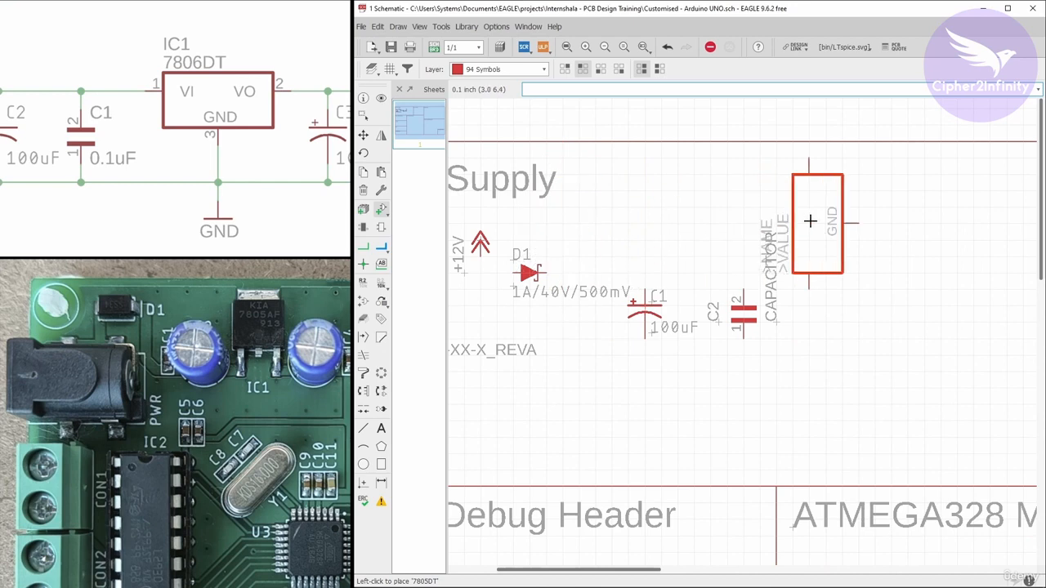
right_click(849, 221)
right_click(850, 221)
right_click(849, 220)
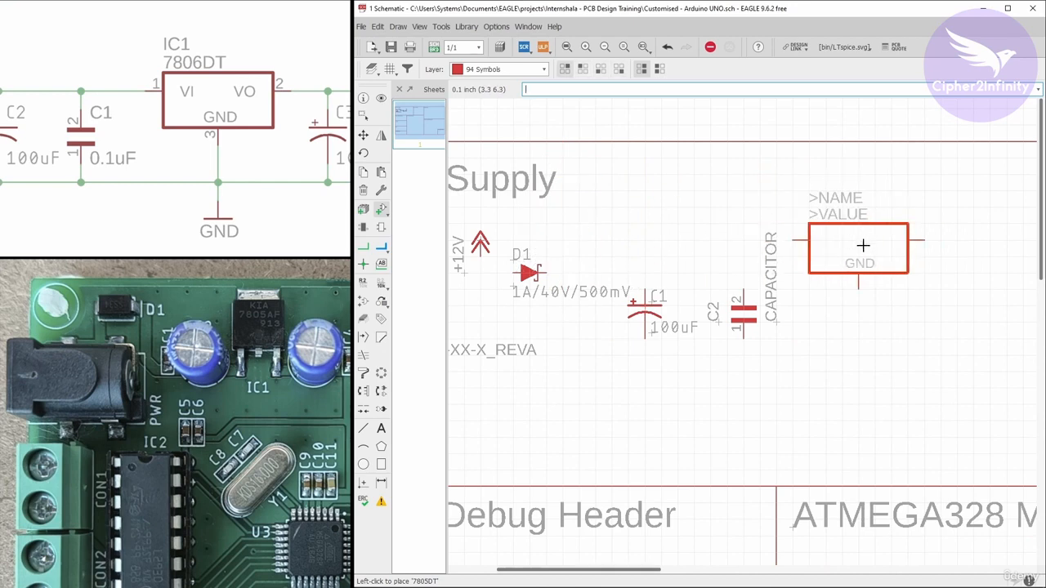
click(870, 274)
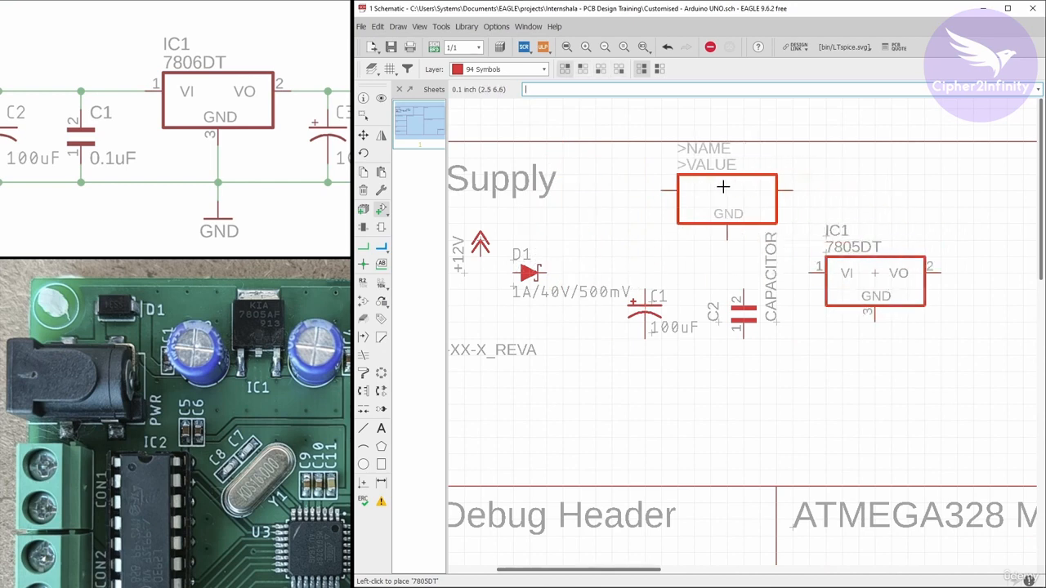
key(Escape)
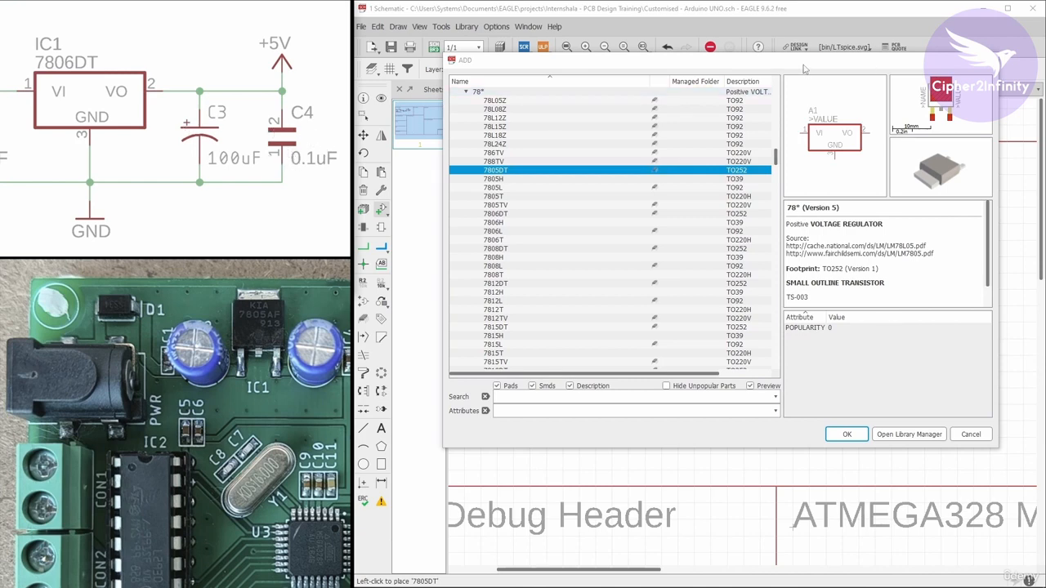
key(Escape)
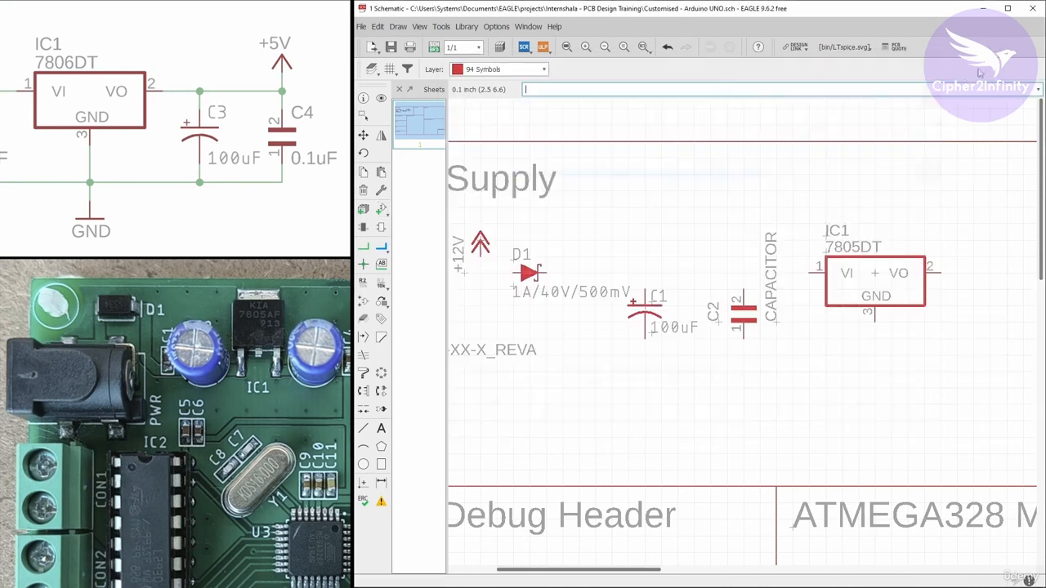
- Copy the 100uF polarized capacitor C1 and place the copy to the right of and slightly below the 7805DT regulator
scroll(623, 283, up, 2)
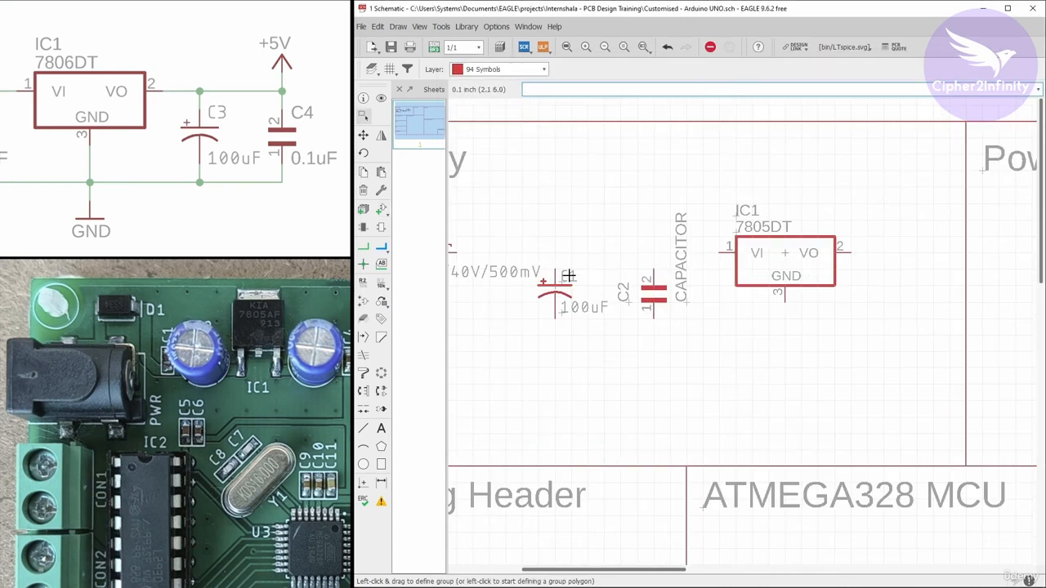
click(363, 171)
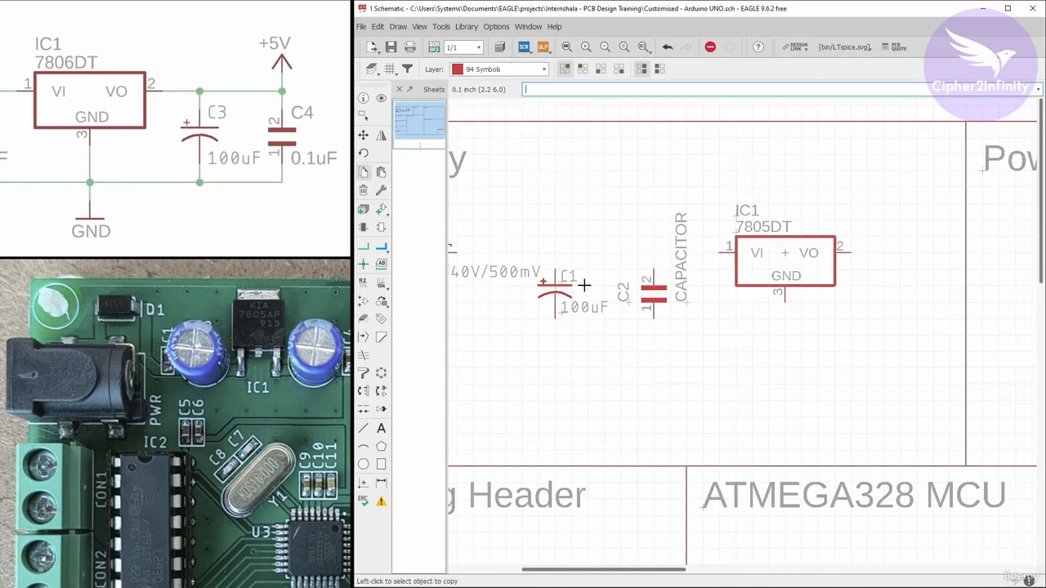
scroll(556, 287, up, 2)
click(544, 281)
scroll(543, 280, down, 3)
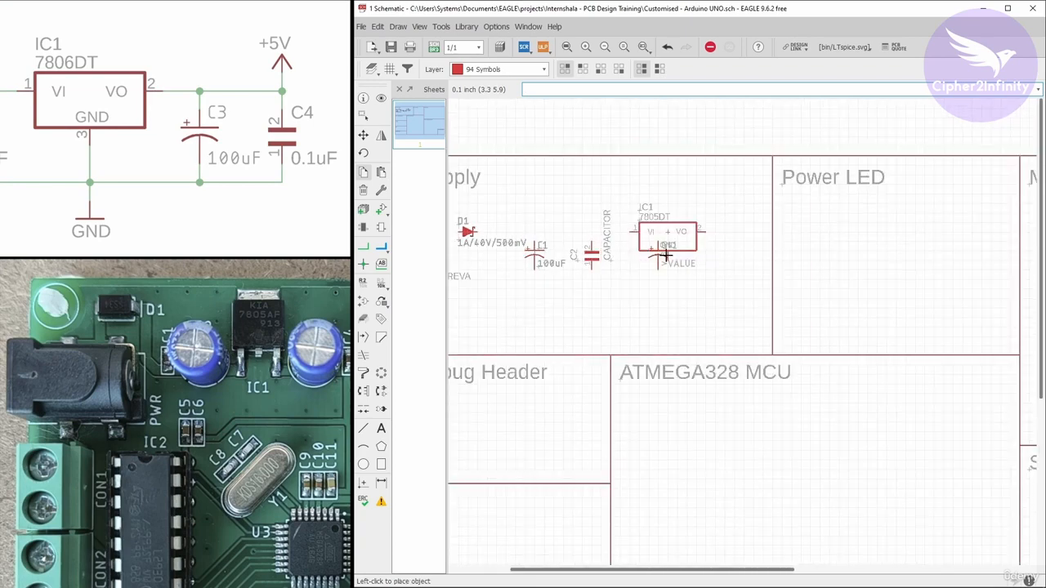
scroll(719, 260, up, 3)
scroll(714, 228, down, 3)
scroll(637, 233, up, 4)
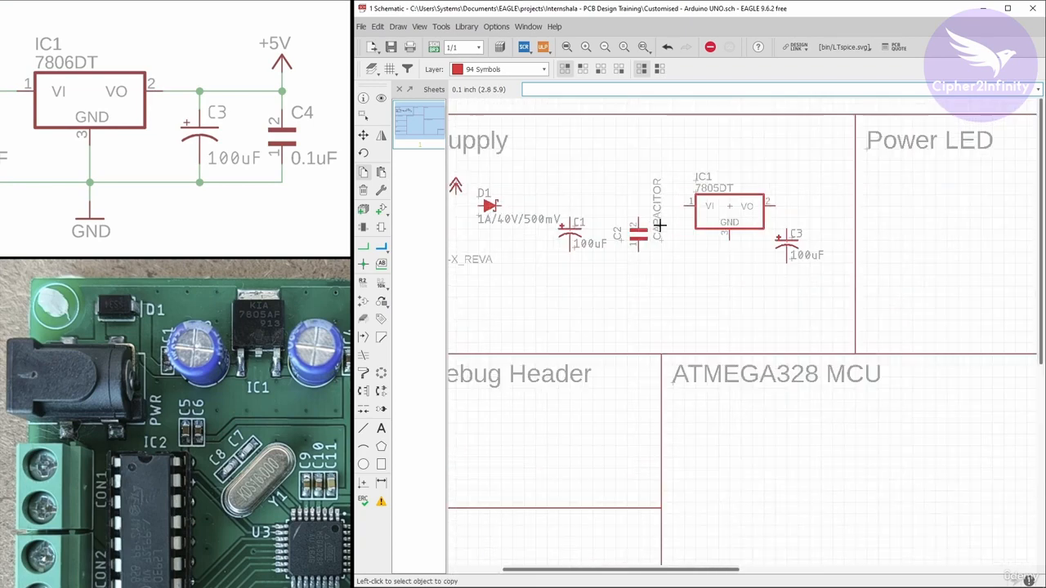
- Copy the 0603 capacitor C2 and place the copy just to the right of C3, level with it
click(636, 235)
scroll(636, 235, down, 3)
scroll(815, 251, up, 2)
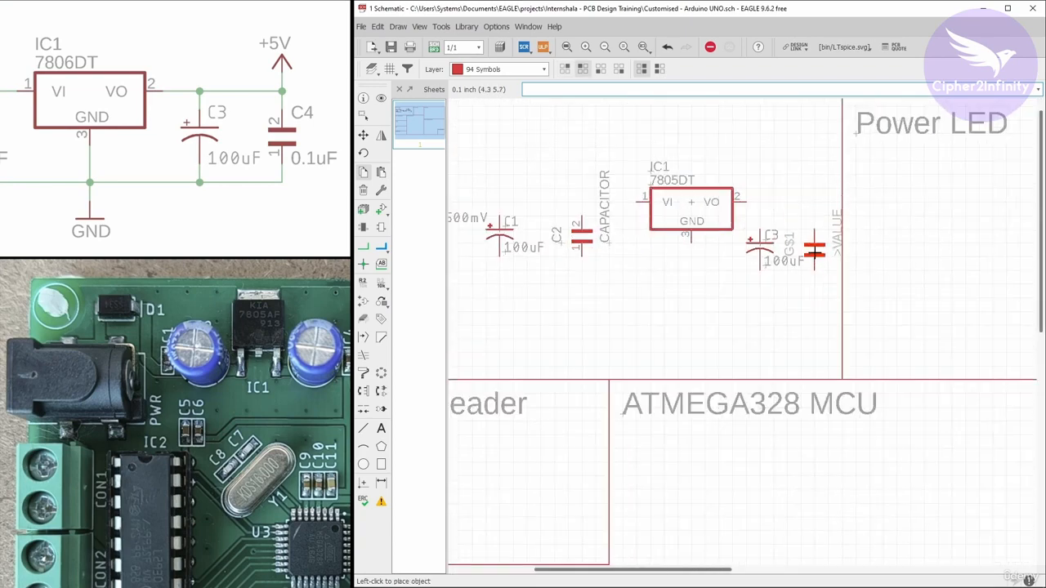
click(815, 251)
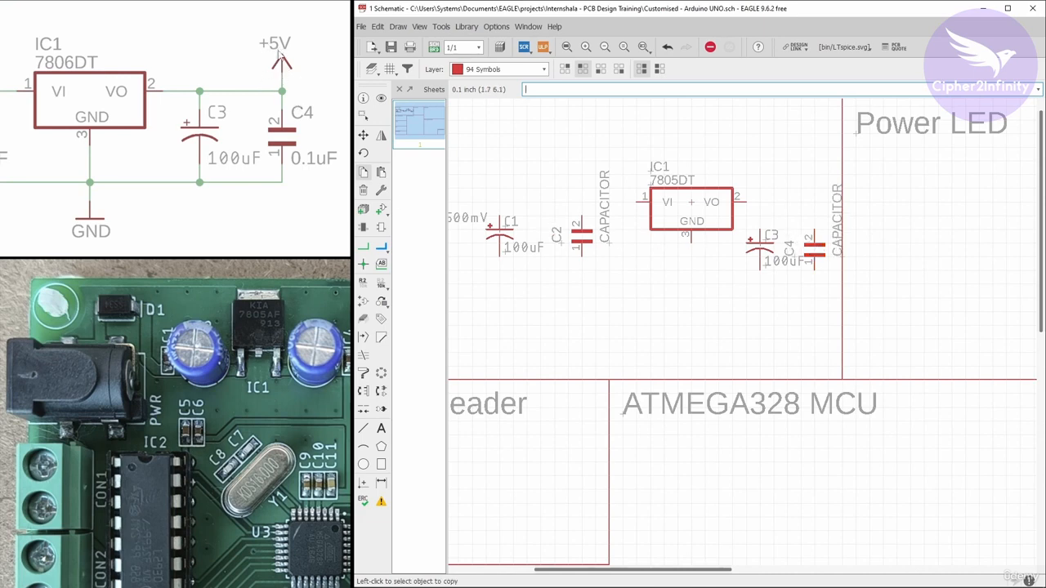
- Choose the +5V supply symbol from the supply1 library
click(381, 209)
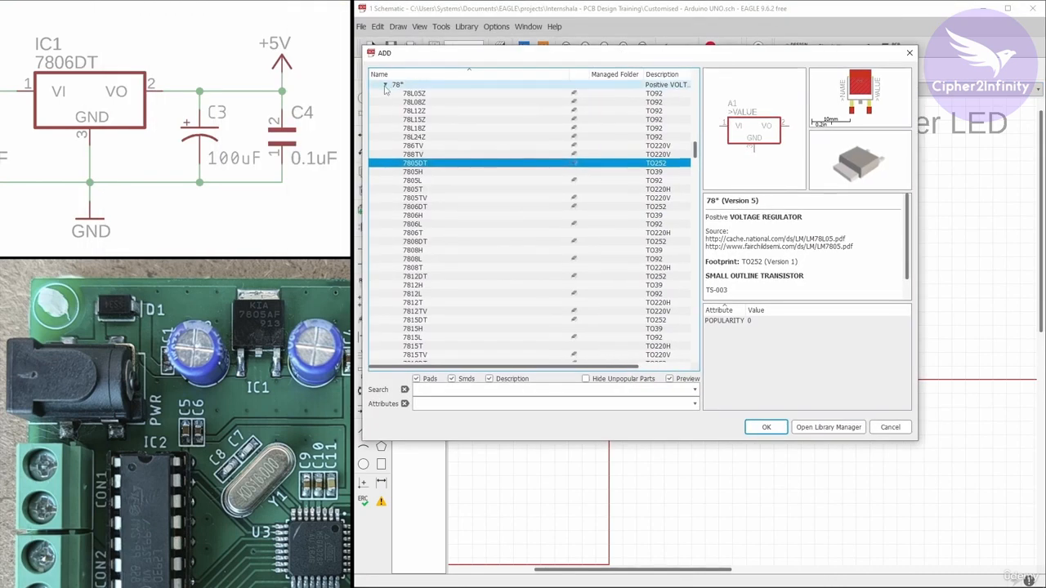
click(385, 85)
scroll(376, 106, up, 8)
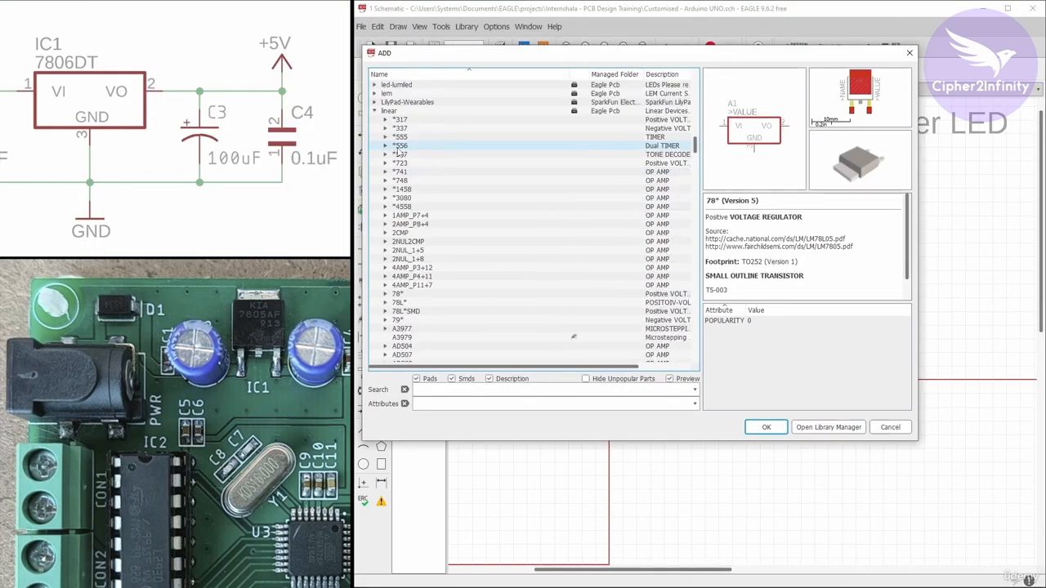
click(374, 112)
scroll(418, 171, down, 15)
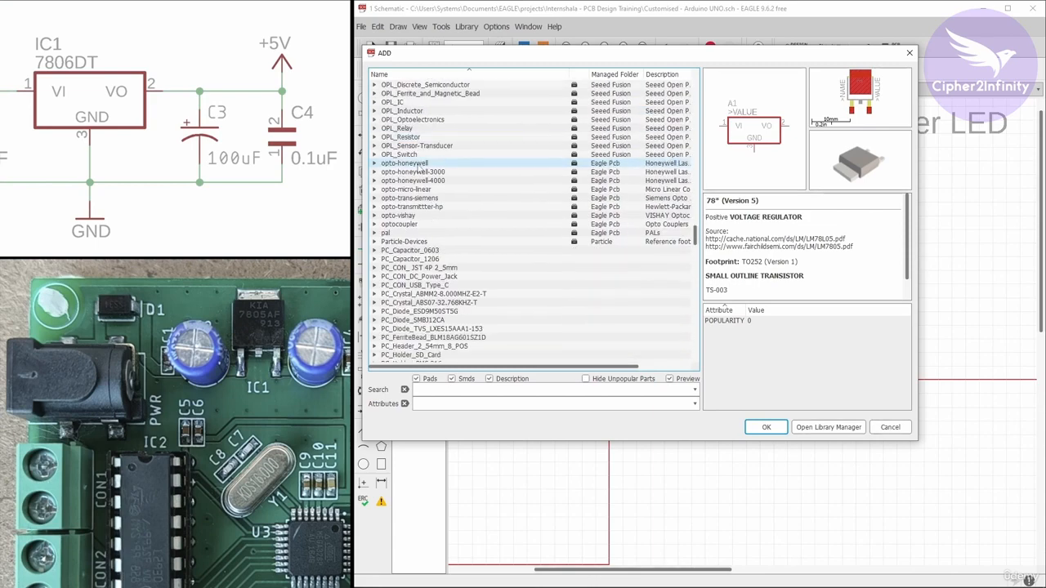
scroll(418, 169, down, 15)
scroll(417, 168, down, 4)
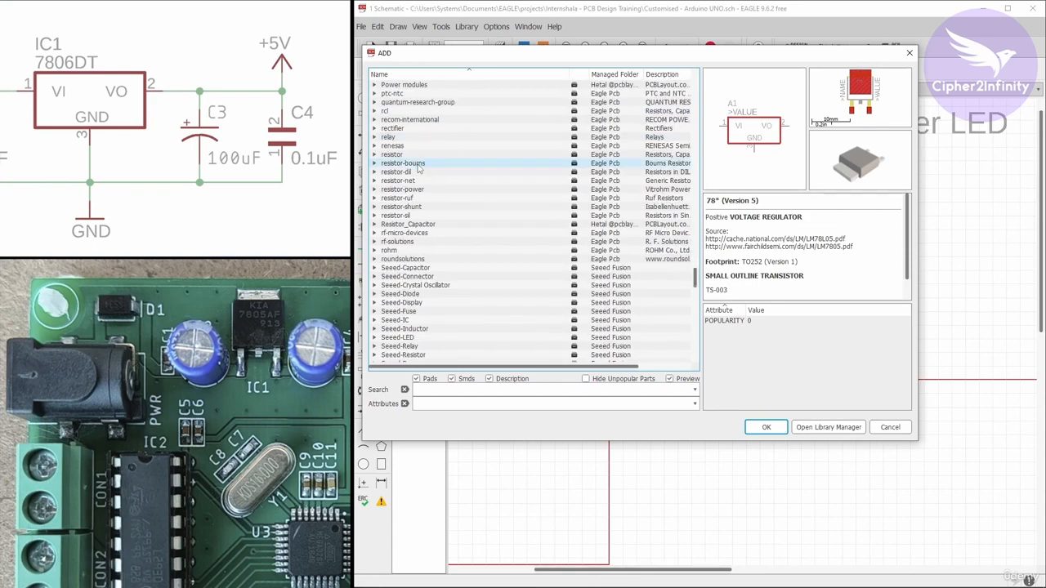
scroll(418, 169, down, 20)
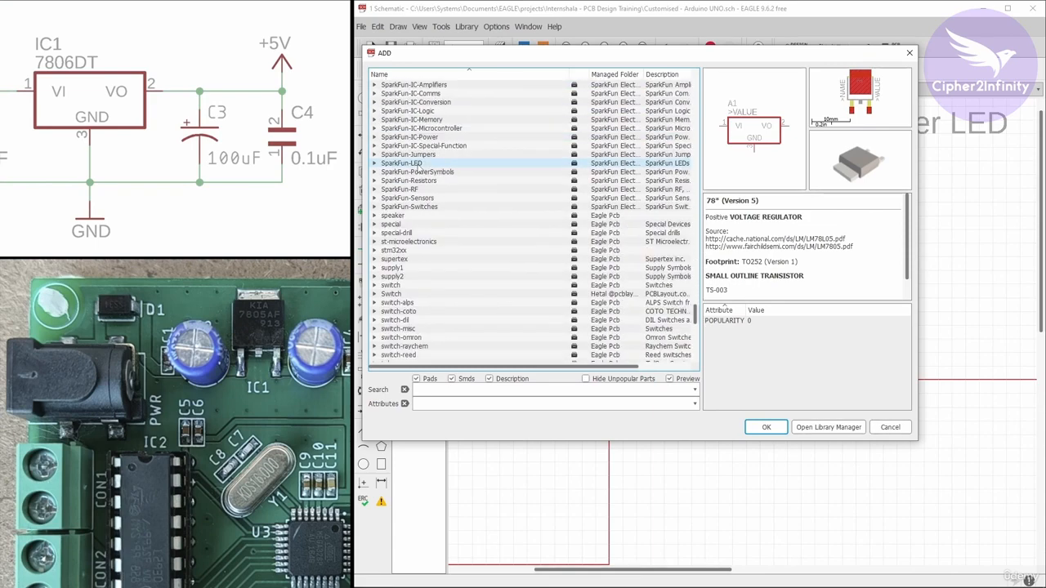
double_click(393, 137)
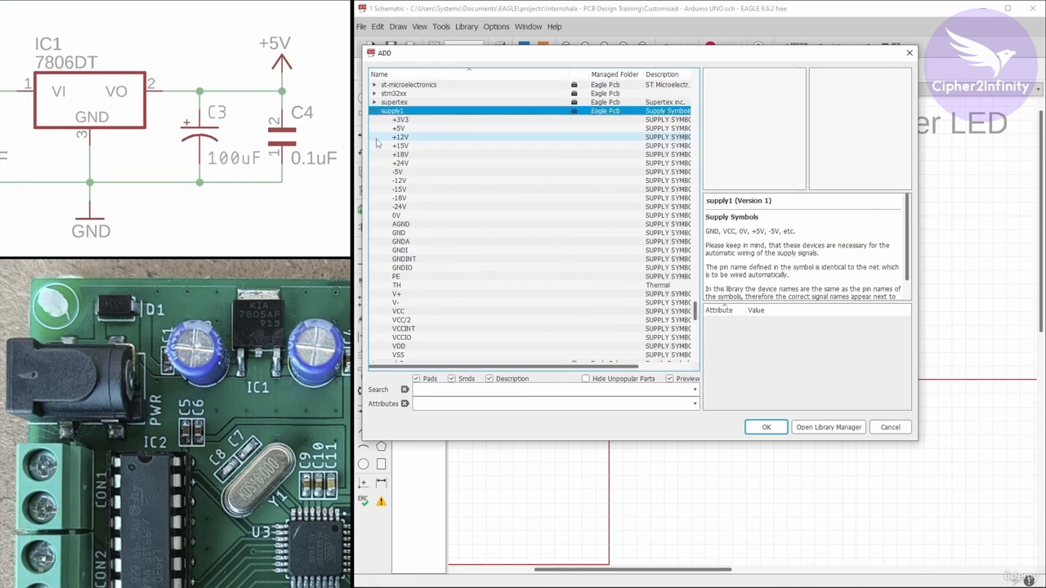
click(399, 128)
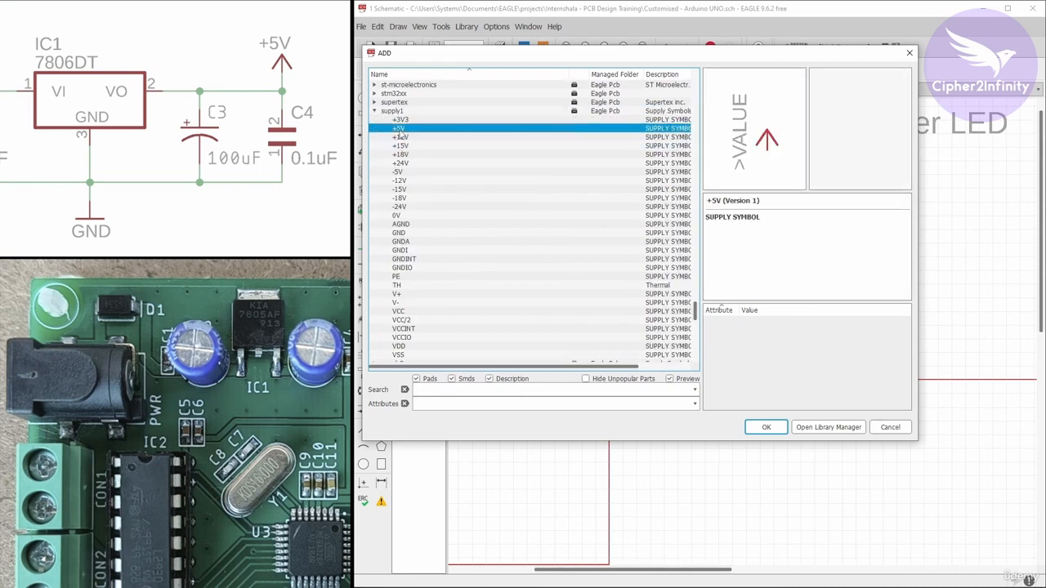
click(767, 427)
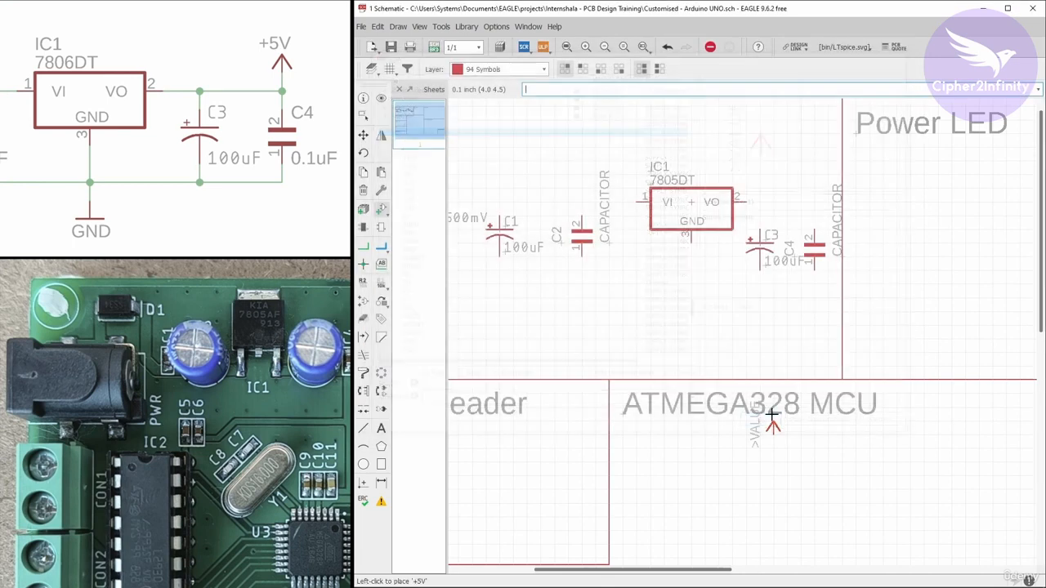
- Place one +5V supply symbol directly above capacitor C4
click(812, 170)
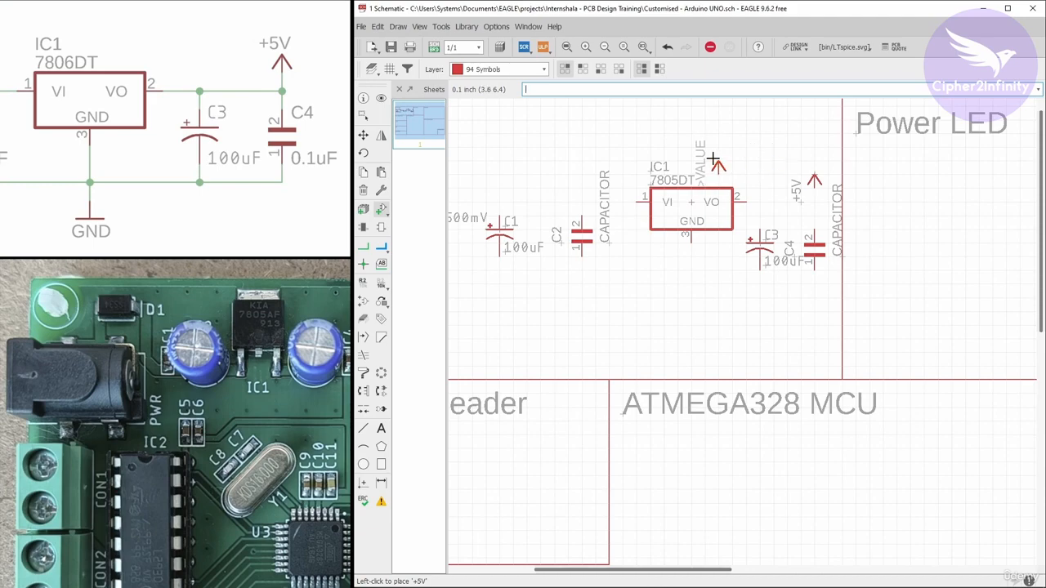
key(Escape)
click(962, 381)
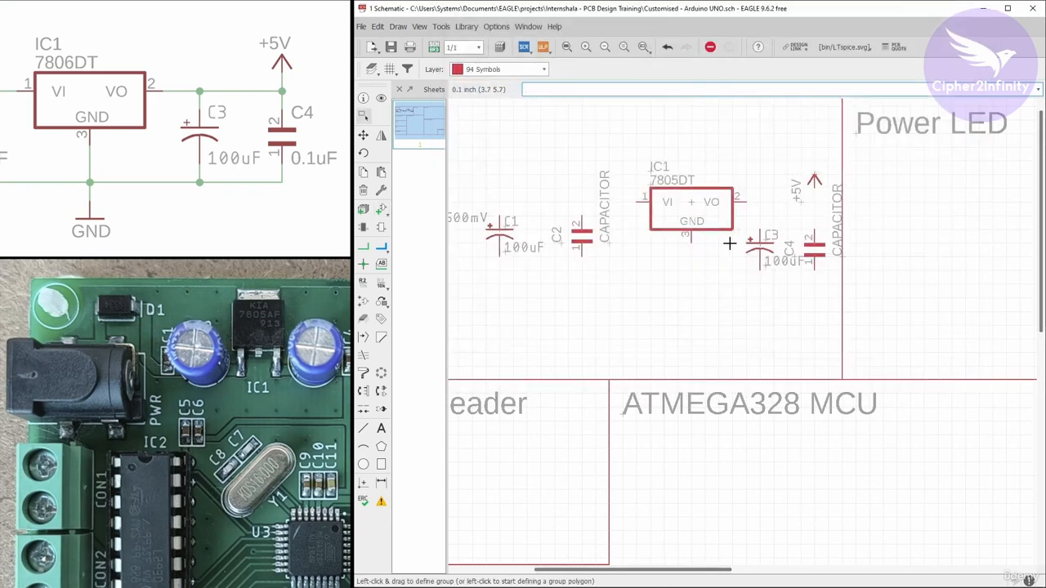
- Add the GND supply symbol from the supply1 library and place it below the 7805DT regulator's GND pin
scroll(729, 243, down, 5)
scroll(712, 237, up, 2)
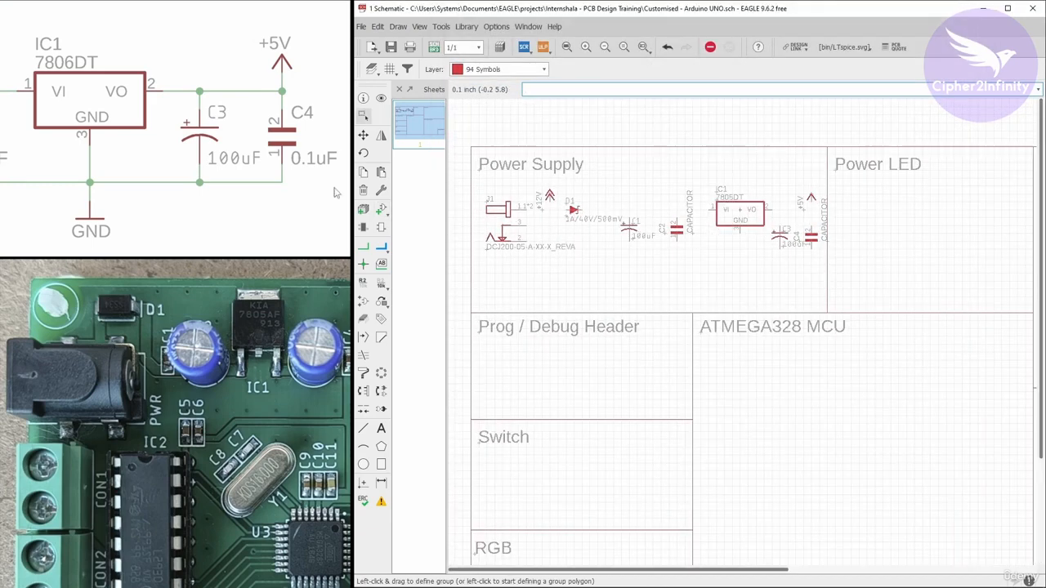
drag(154, 199, 215, 173)
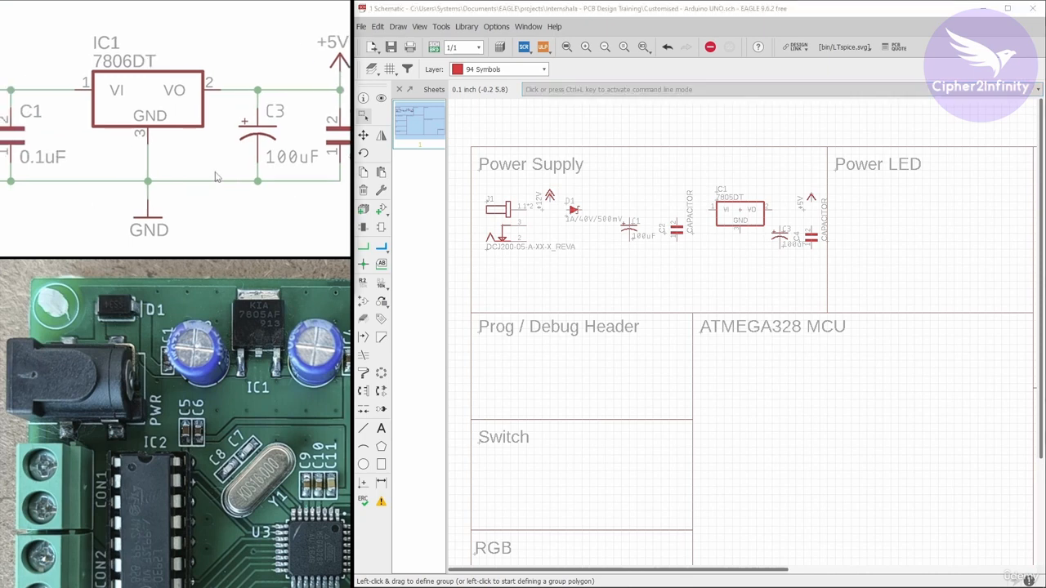
click(381, 210)
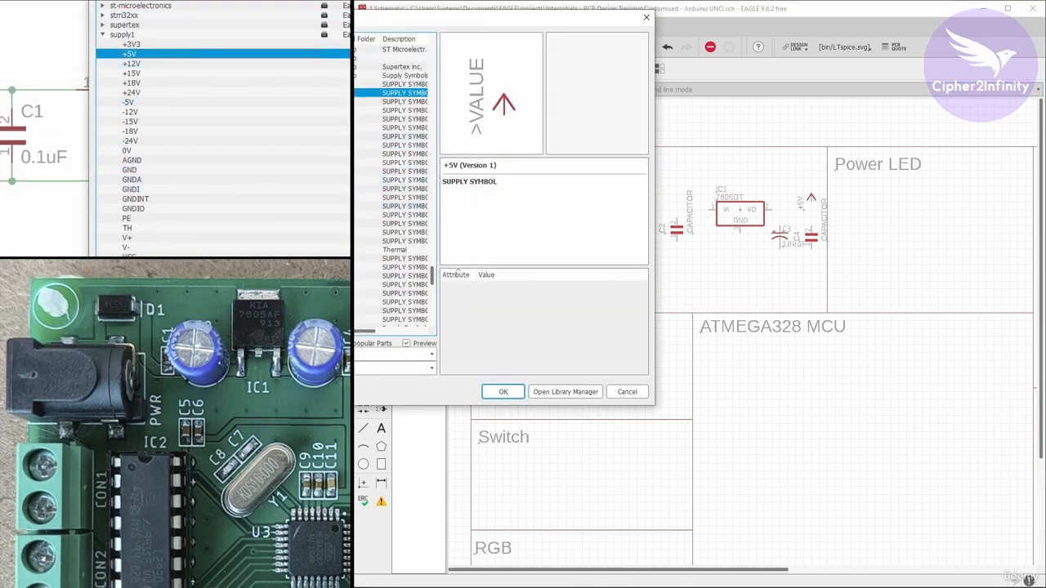
drag(147, 22, 371, 62)
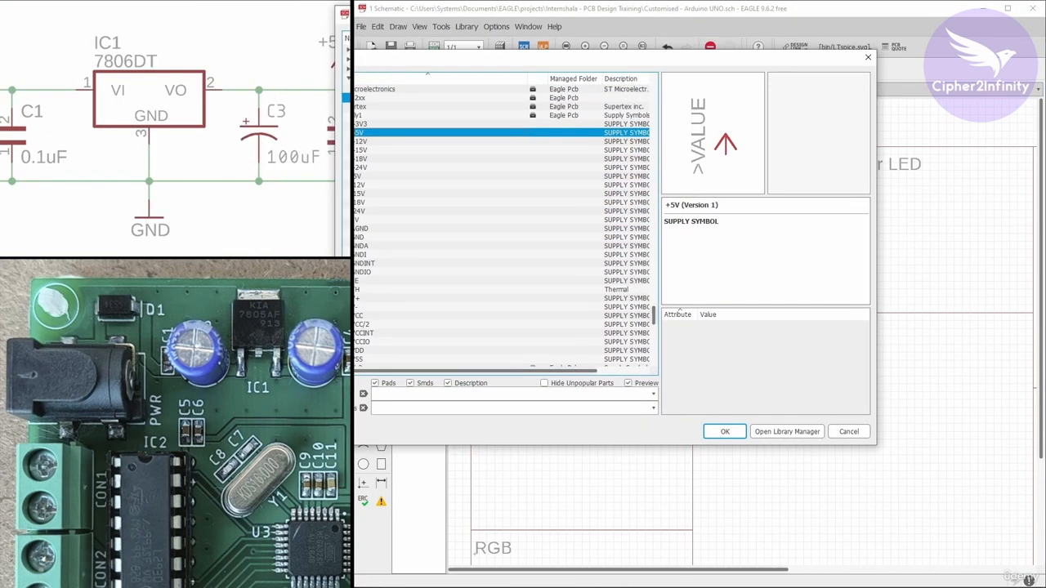
click(363, 237)
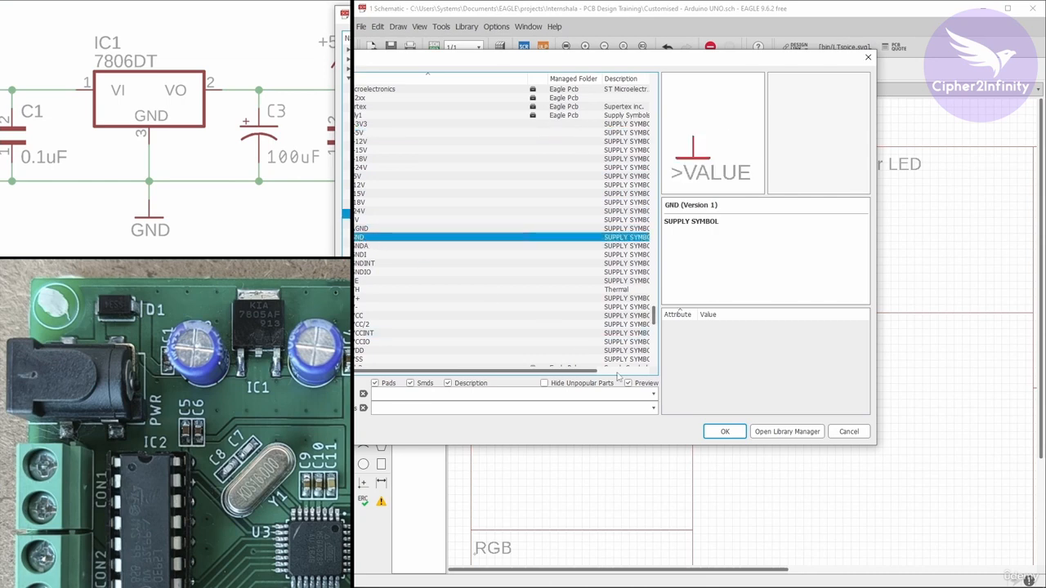
click(724, 431)
scroll(703, 262, up, 2)
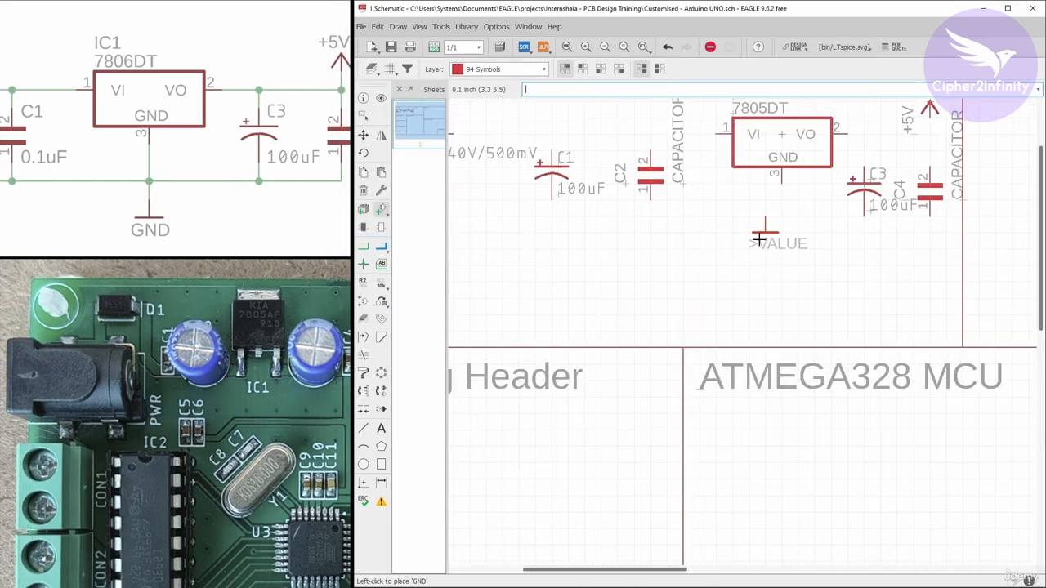
click(779, 251)
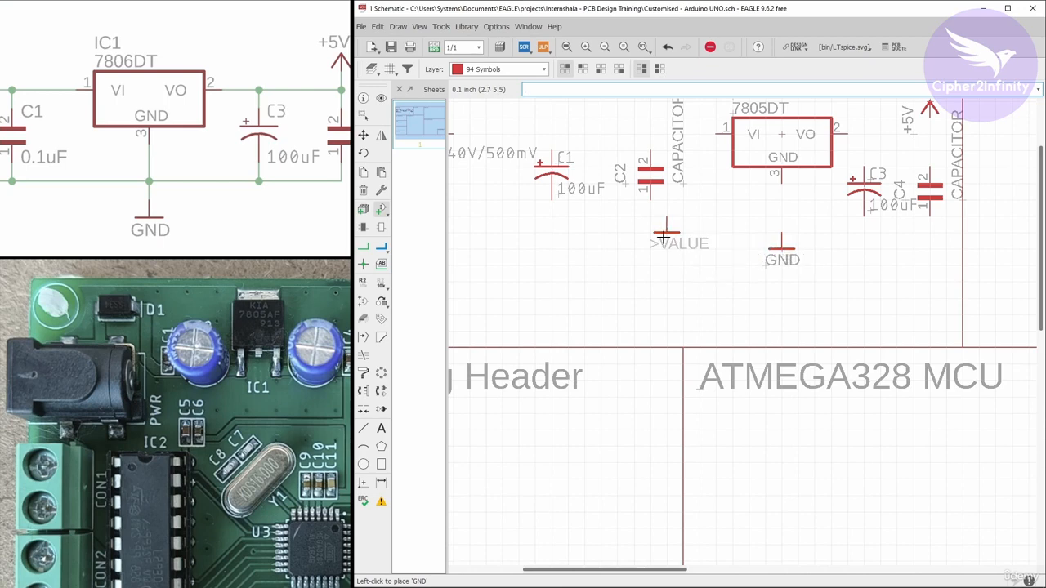
key(Escape)
click(626, 390)
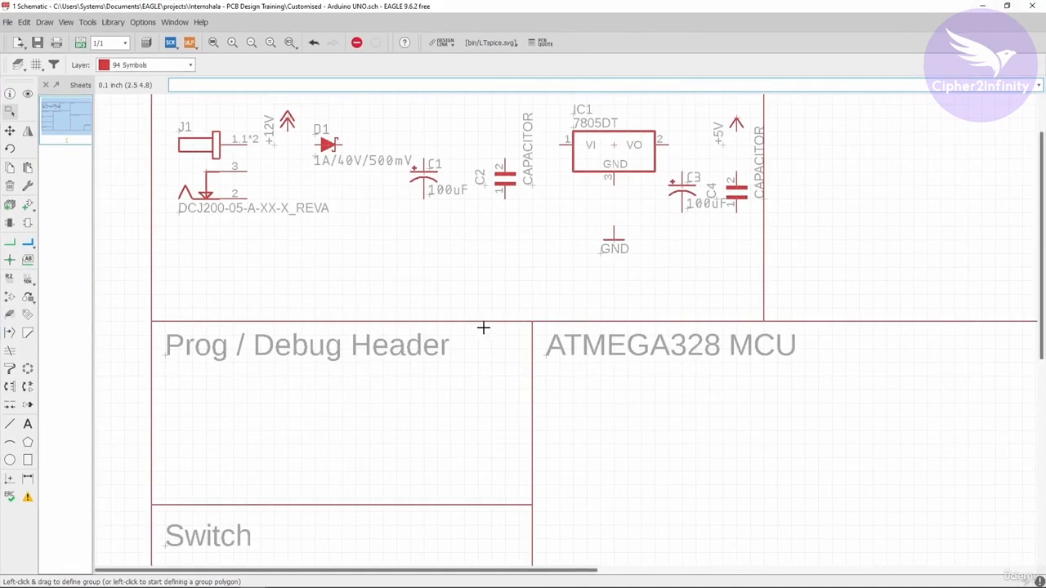
- Move the 100uF capacitor C1 left so it sits just to the right of diode D1
middle_drag(484, 328, 492, 376)
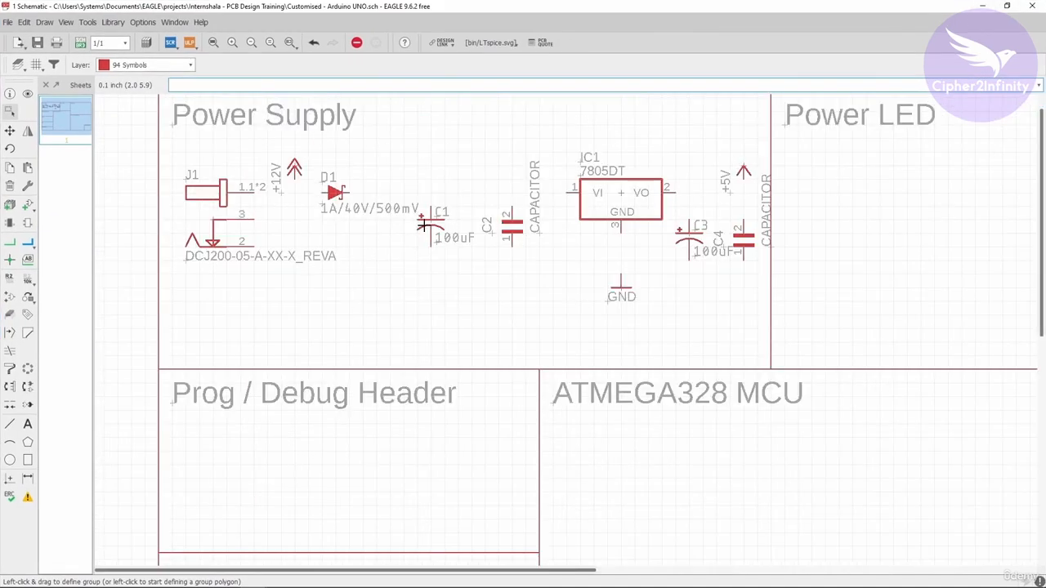
key(F7)
click(428, 221)
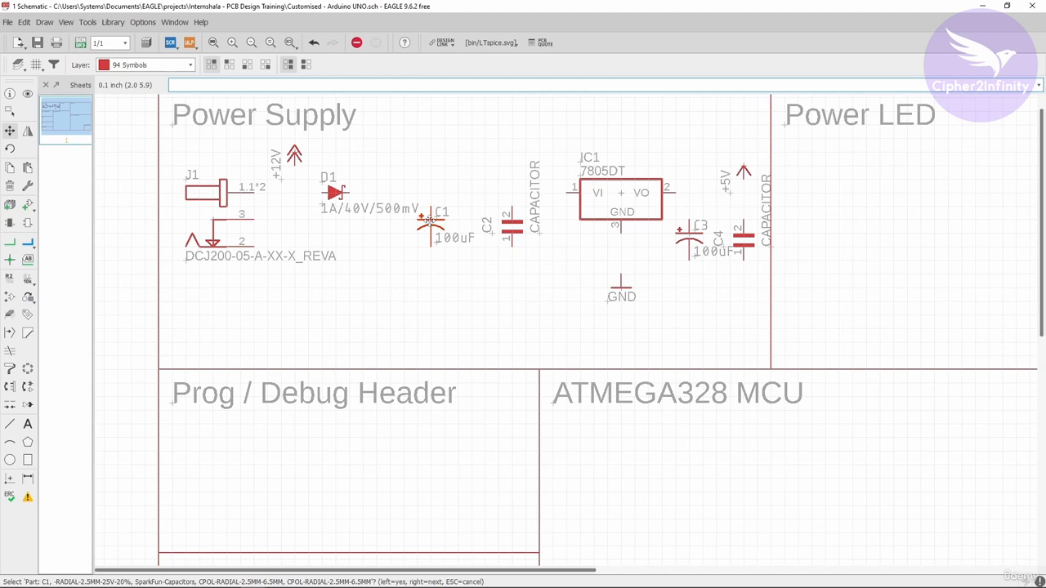
click(430, 219)
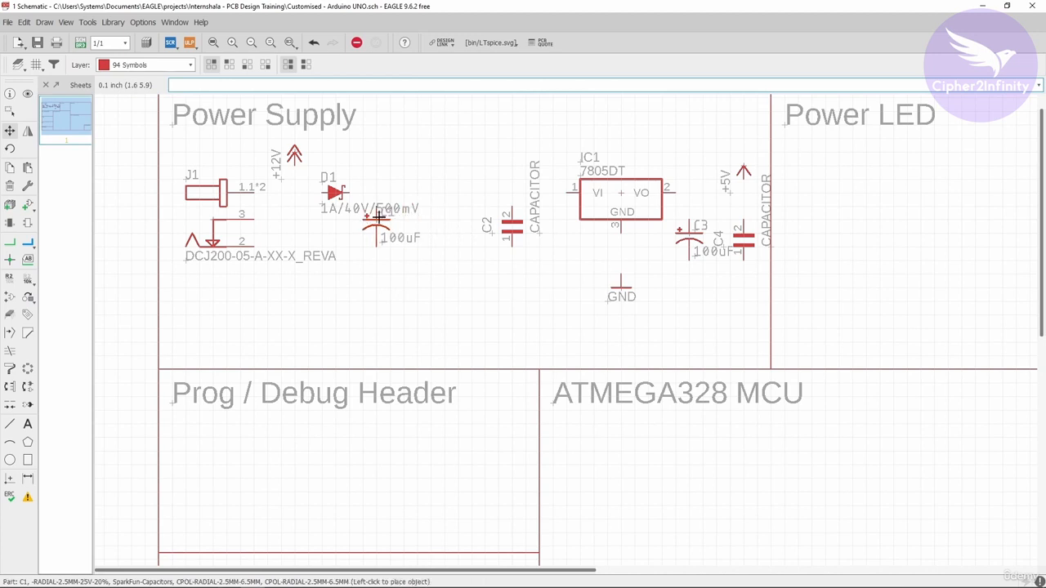
click(392, 214)
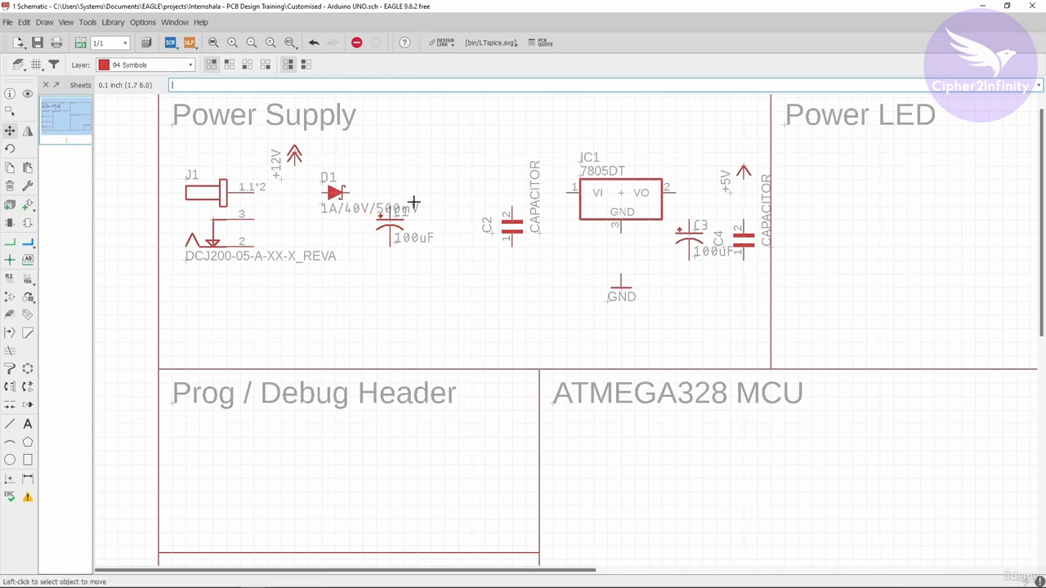
- Shift D1's value label left under the diode and move capacitor C2 left, closer to C1
click(323, 206)
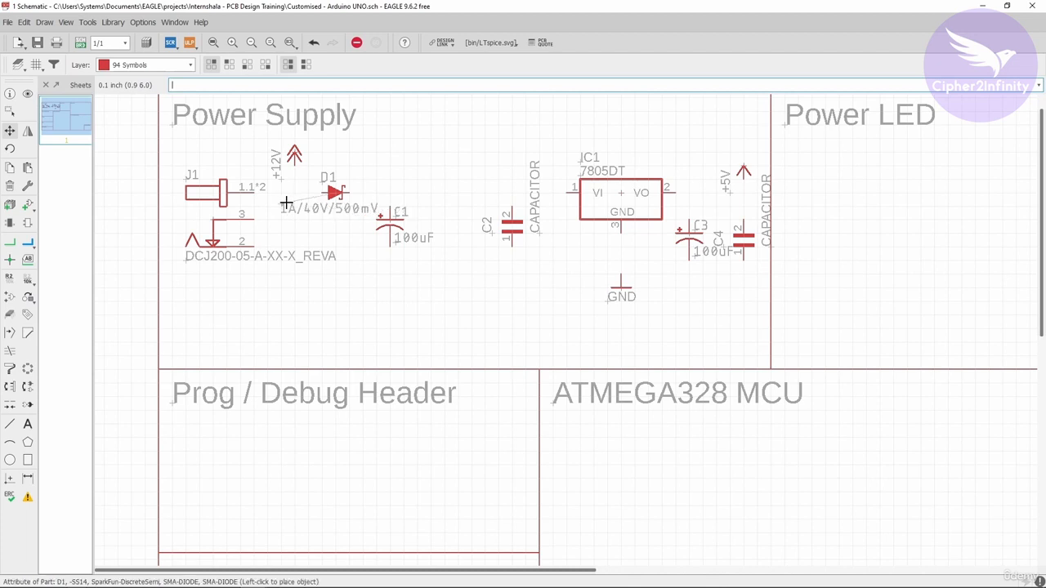
click(286, 202)
click(501, 222)
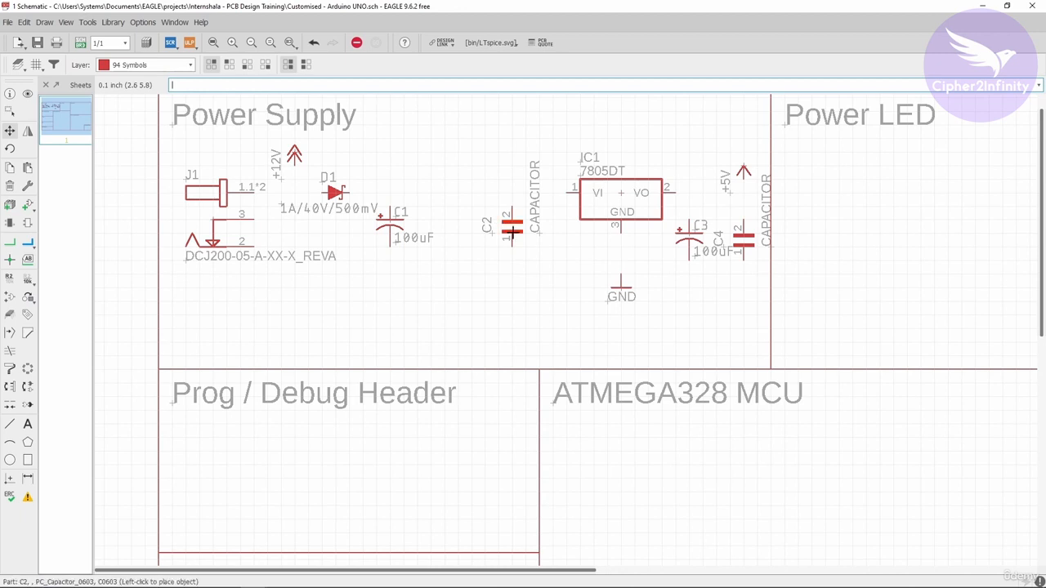
click(455, 234)
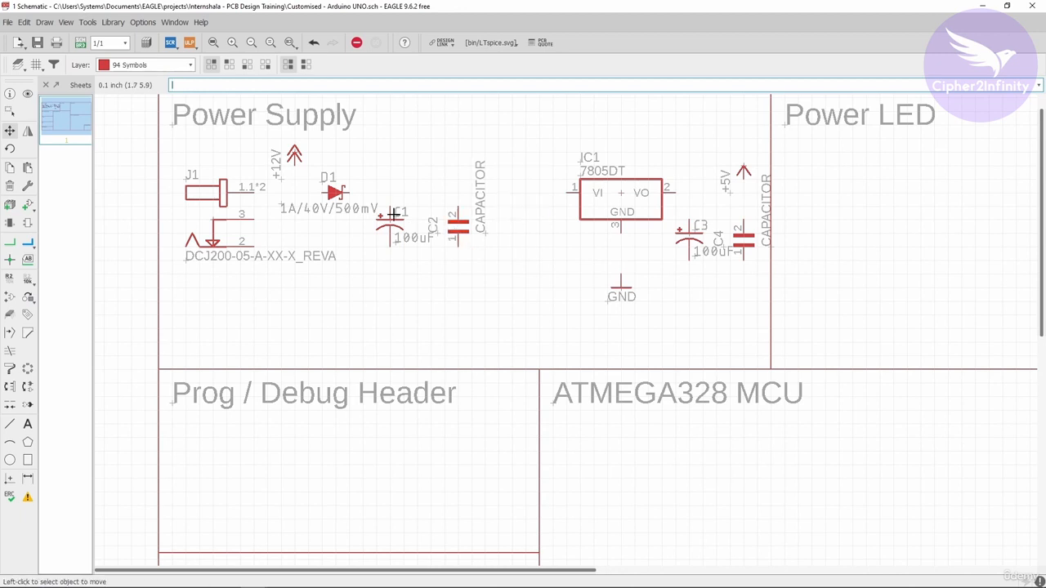
click(394, 214)
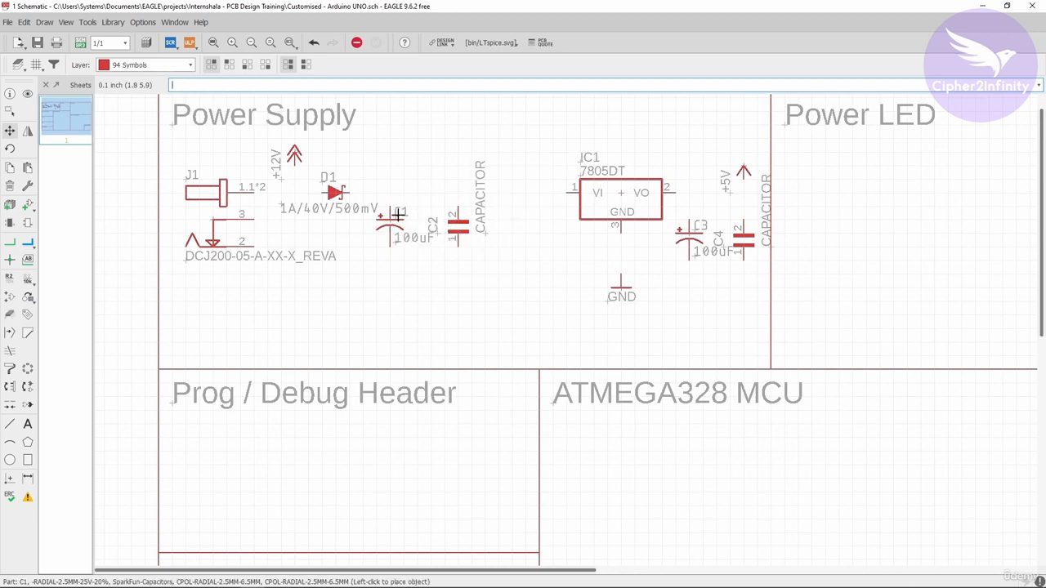
- Shift the 7805DT regulator, C3, C4 and the +5V symbol left to tighten the layout, keeping the capacitors level with C1 and C2
click(624, 193)
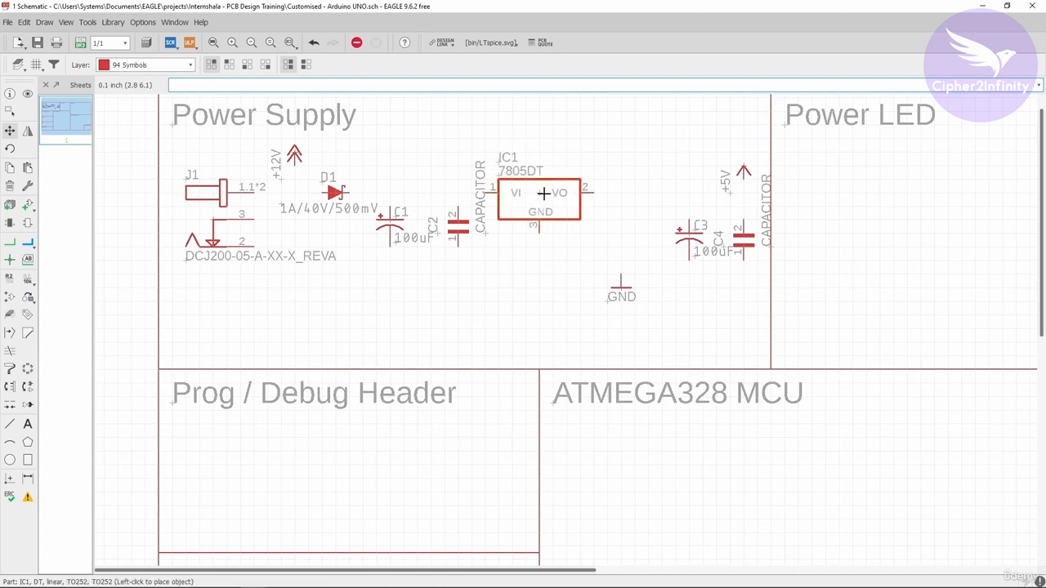
click(542, 193)
click(690, 233)
click(622, 220)
click(744, 238)
click(675, 225)
click(744, 170)
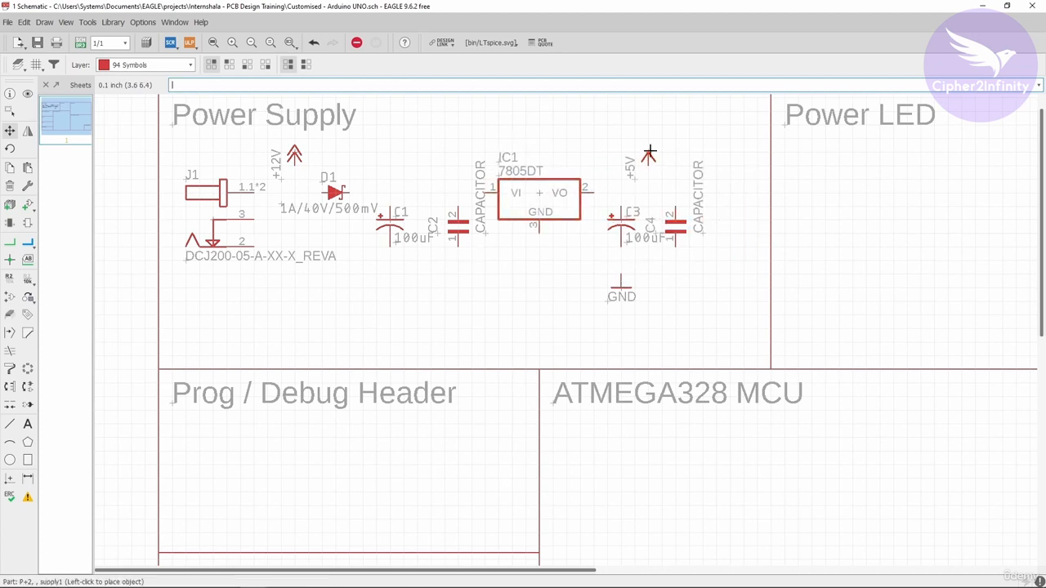
click(662, 156)
- Rotate the +12V symbol's label to horizontal and place it to the right of the arrow
click(281, 179)
right_click(335, 151)
click(335, 140)
right_click(332, 193)
click(355, 315)
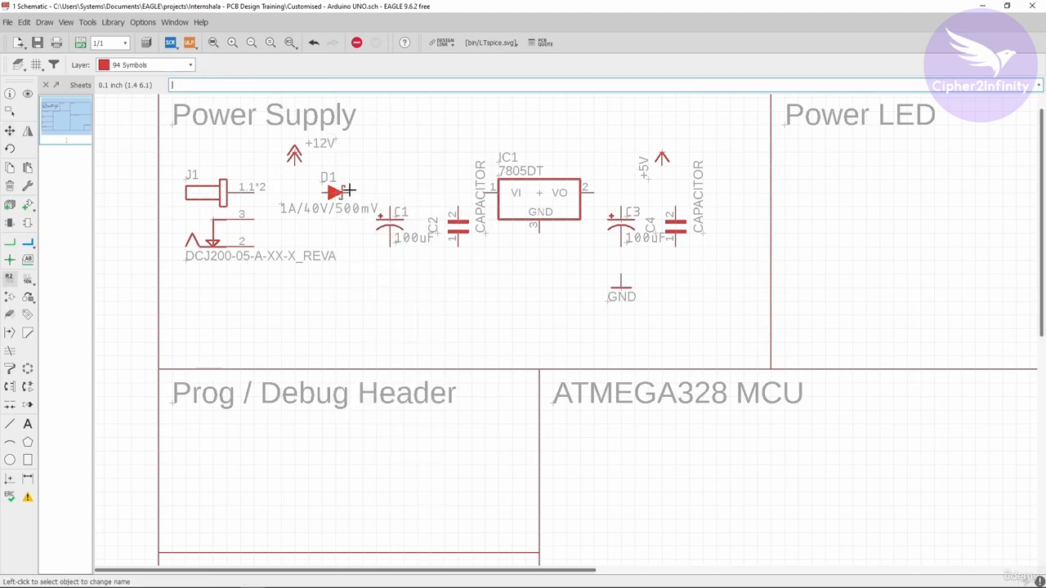
right_click(335, 193)
click(428, 166)
right_click(186, 260)
click(217, 356)
click(564, 62)
right_click(189, 261)
right_click(214, 220)
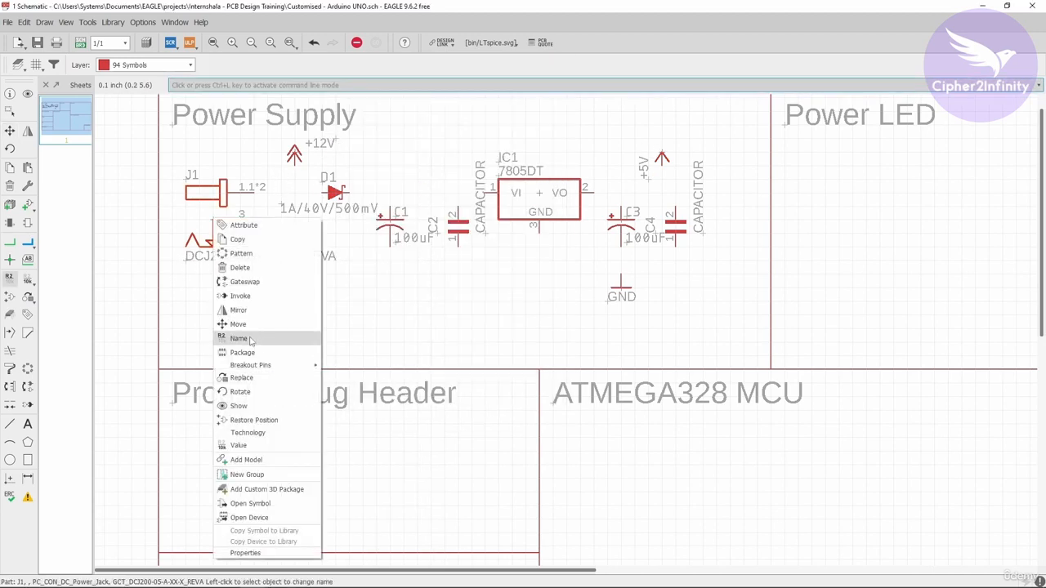
click(242, 340)
click(462, 176)
right_click(214, 219)
click(241, 560)
click(558, 54)
right_click(188, 261)
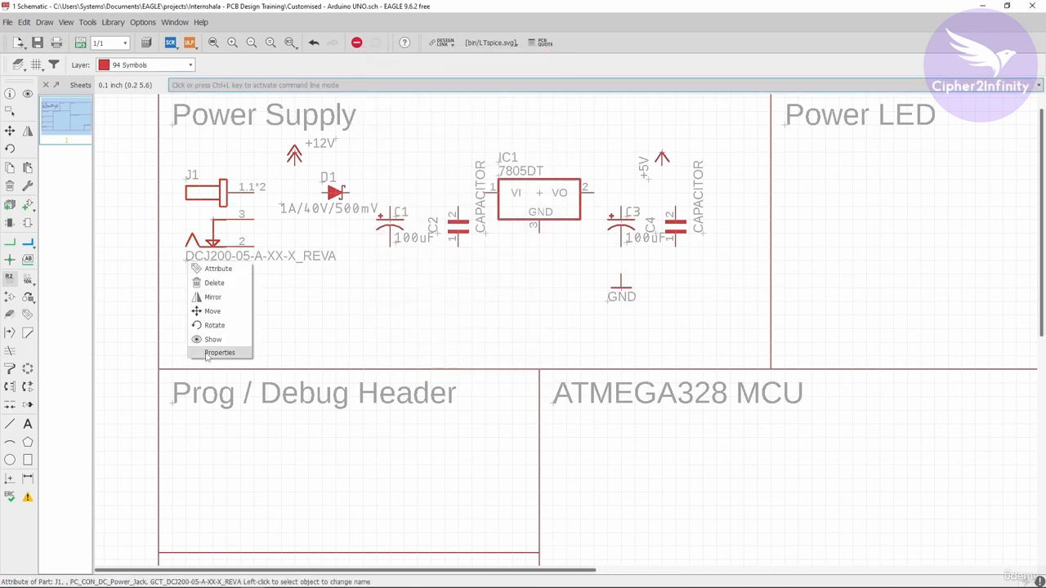
click(219, 354)
click(559, 63)
- Change the value of power jack J1 to DC_Female_Jack
right_click(214, 221)
click(237, 448)
click(237, 472)
drag(431, 214, 319, 215)
text(DC)
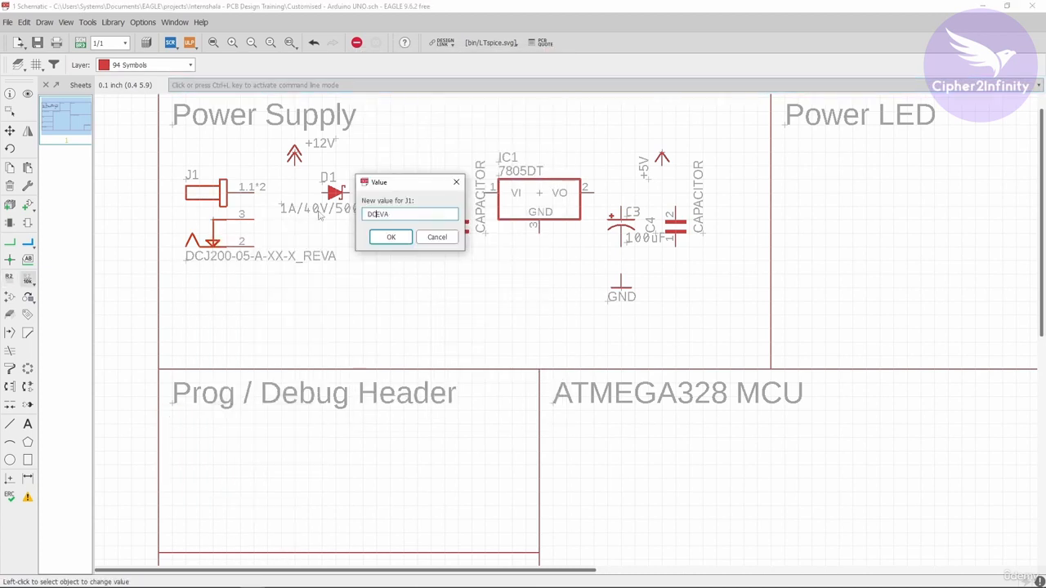
text(_Female_Jack)
click(399, 236)
click(335, 194)
click(456, 213)
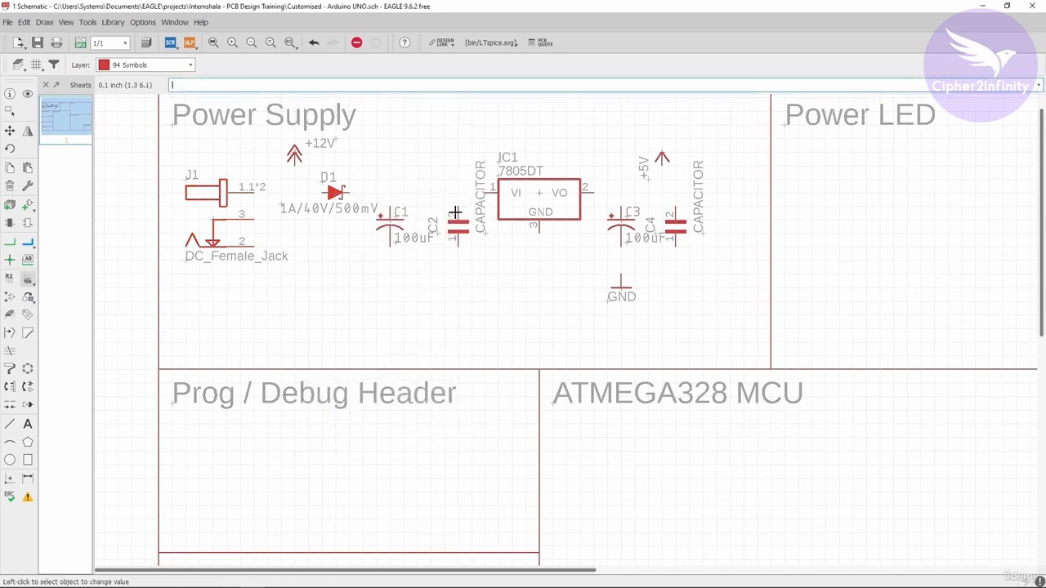
- Move C1's name and 100uF value labels to the left side of the capacitor symbol
click(10, 131)
click(397, 217)
click(397, 217)
click(355, 230)
click(396, 243)
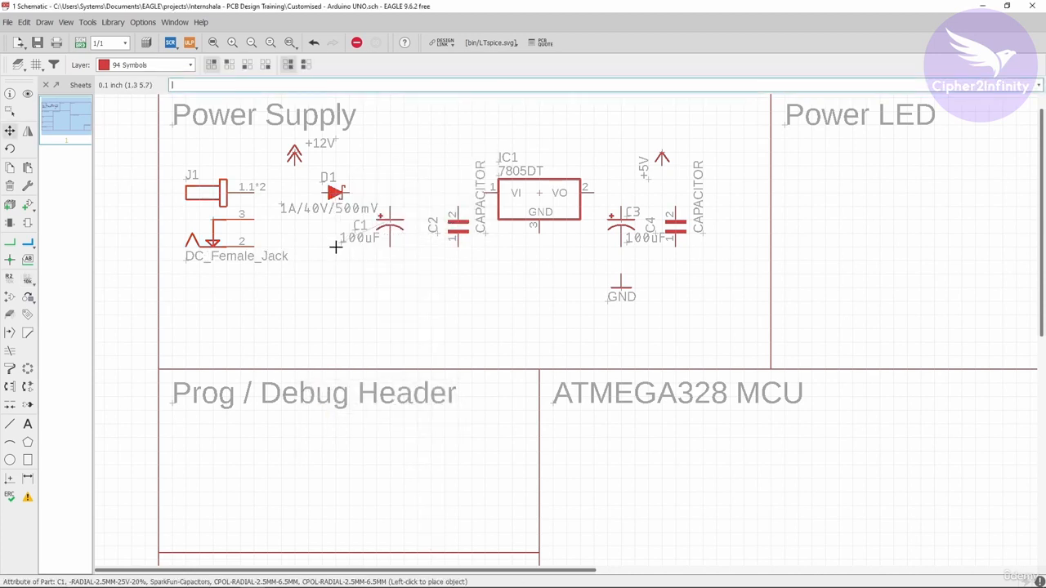
click(327, 245)
- Rotate C2's name and value labels to horizontal and place them to the left of the capacitor symbol
click(437, 232)
right_click(437, 220)
click(445, 223)
click(486, 232)
right_click(486, 219)
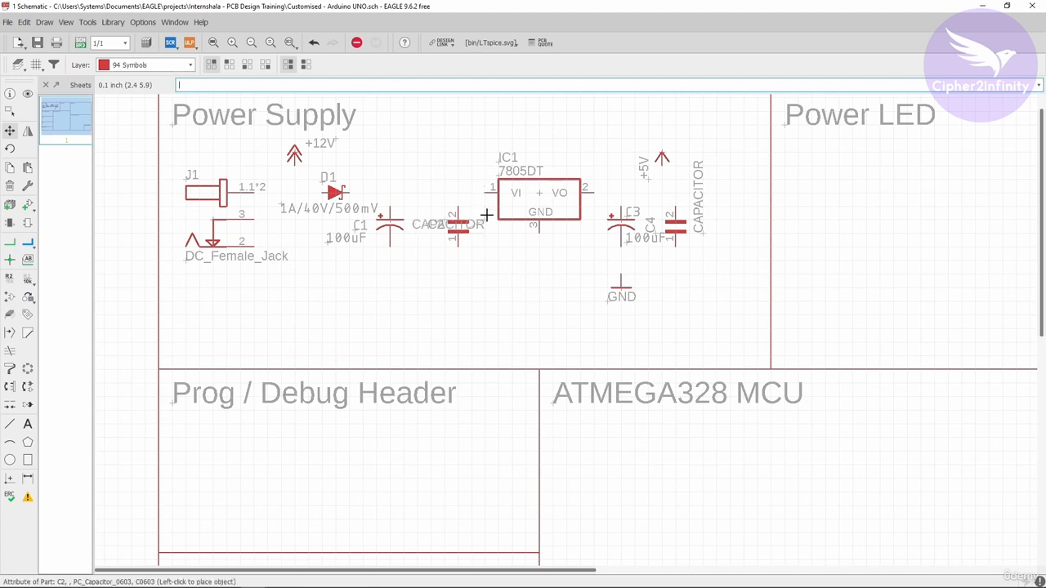
double_click(442, 249)
key(Escape)
- Set the value of capacitor C2 to 0.1uF
right_click(451, 227)
click(488, 314)
text(0.1)
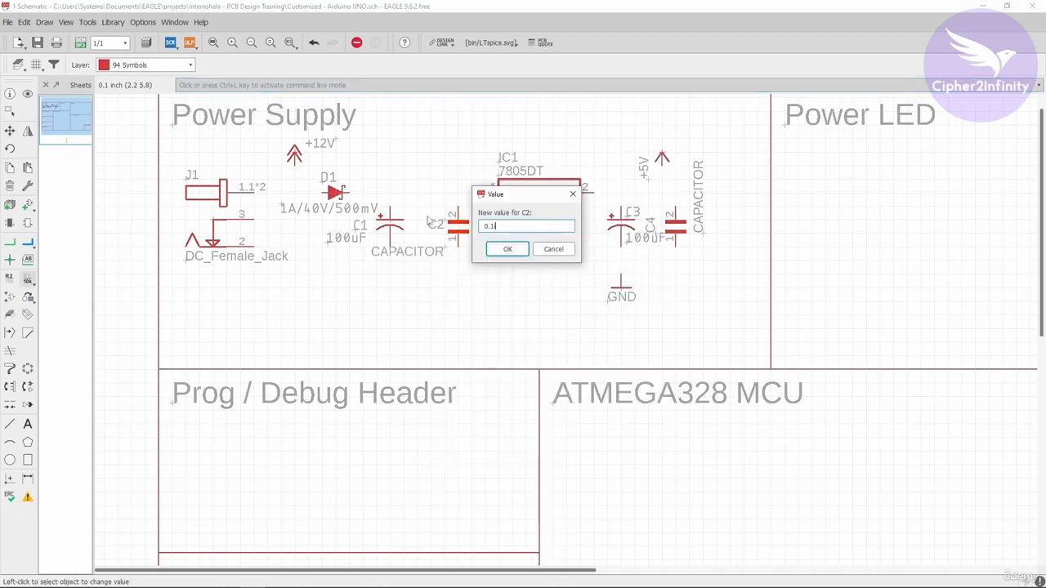
text(uF)
key(Return)
- Place C2's value label directly under its name and realign C1's name and value labels left of the capacitor
click(10, 131)
click(444, 248)
click(438, 234)
click(329, 244)
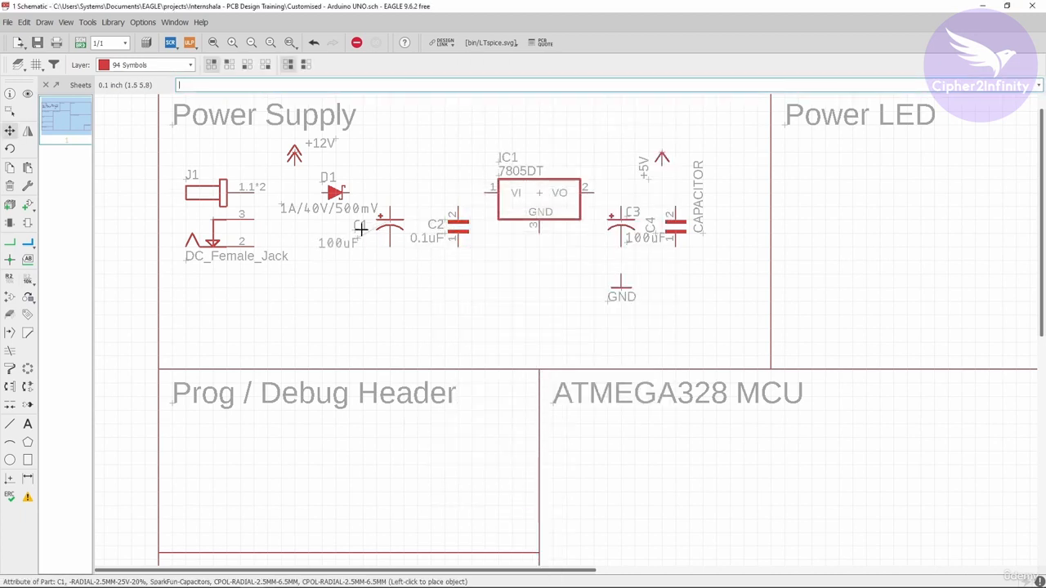
click(360, 230)
click(349, 229)
- Shift C3 slightly right and move its name and 100uF value labels to the left of the symbol
click(621, 226)
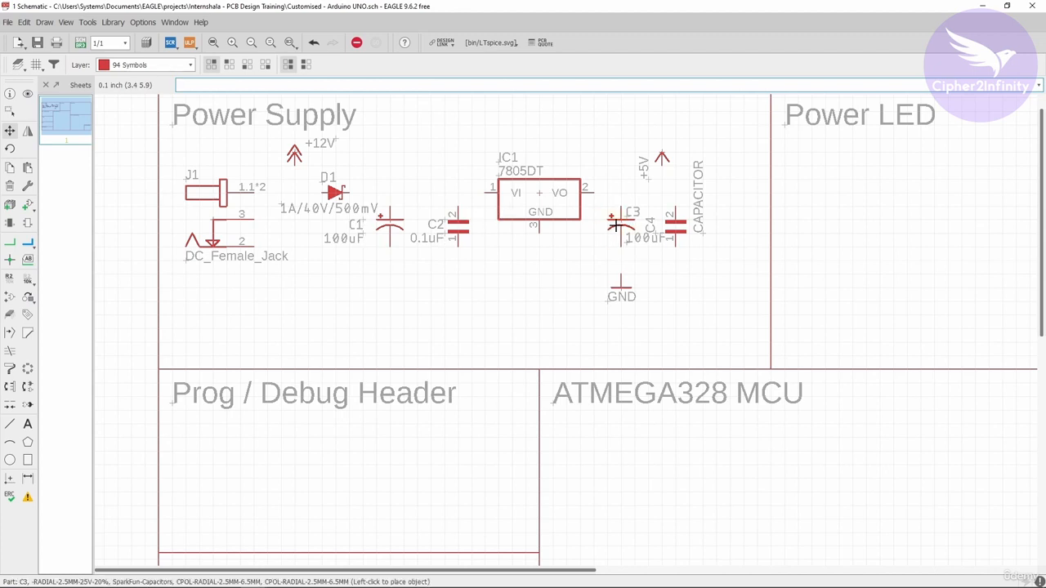
click(621, 227)
click(627, 216)
click(640, 216)
click(643, 215)
click(608, 221)
click(640, 241)
right_click(637, 240)
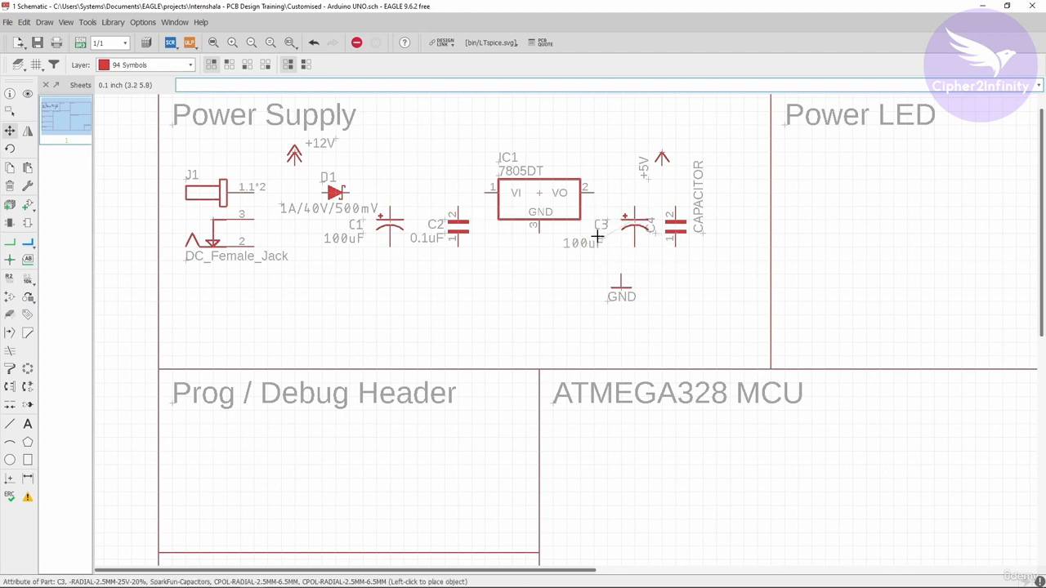
click(607, 236)
- Move C4 right, away from C3, and place its name label horizontally to the left of the symbol
click(680, 230)
click(702, 229)
click(683, 231)
right_click(682, 224)
click(693, 221)
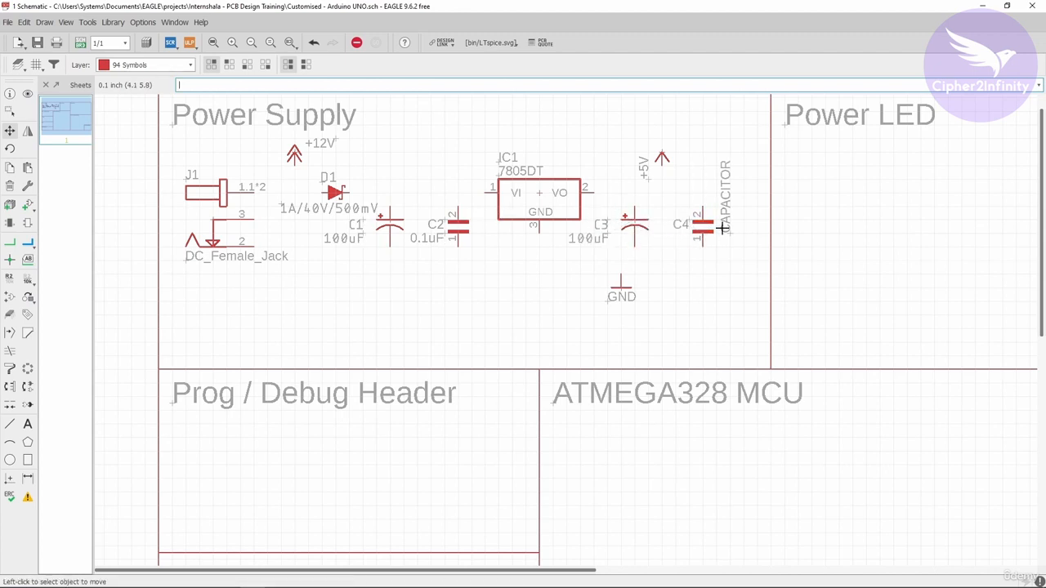
- Set C4's value to 0.1uF and place the value label horizontally under its name, left of the symbol
right_click(705, 227)
click(726, 455)
text(0.1uF)
key(Return)
click(726, 232)
right_click(722, 232)
click(690, 235)
- Shift C4 and C2 slightly right so their symbols have more clearance from their labels
click(705, 223)
click(717, 224)
click(704, 221)
click(690, 221)
click(459, 227)
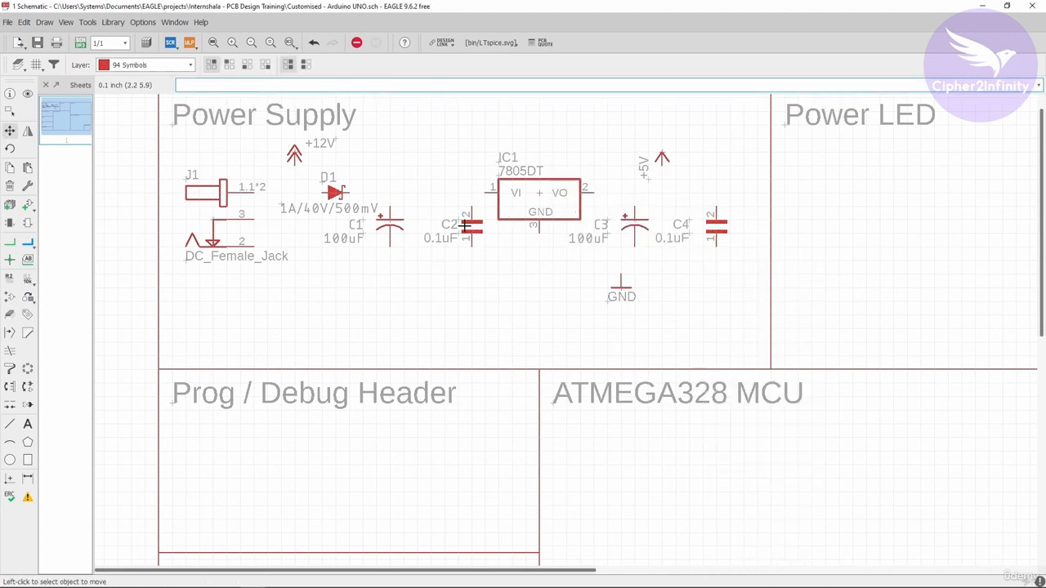
click(472, 227)
- Centre IC1's name and 7805DT labels above the regulator and move the GND symbol directly below its GND pin
click(500, 175)
click(525, 168)
click(501, 161)
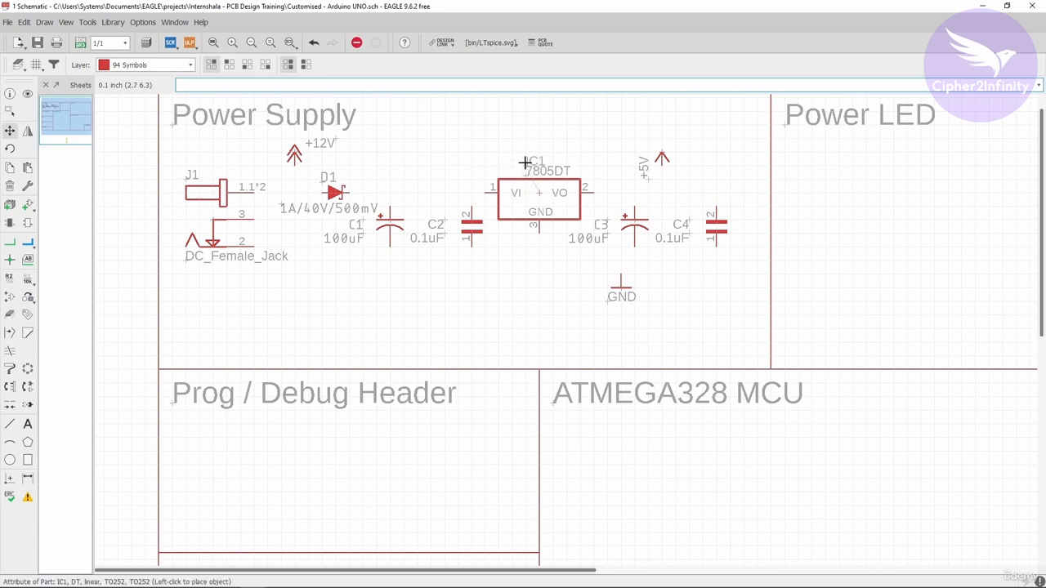
click(526, 154)
click(525, 168)
click(512, 166)
click(621, 286)
click(537, 282)
click(10, 243)
click(254, 221)
key(Escape)
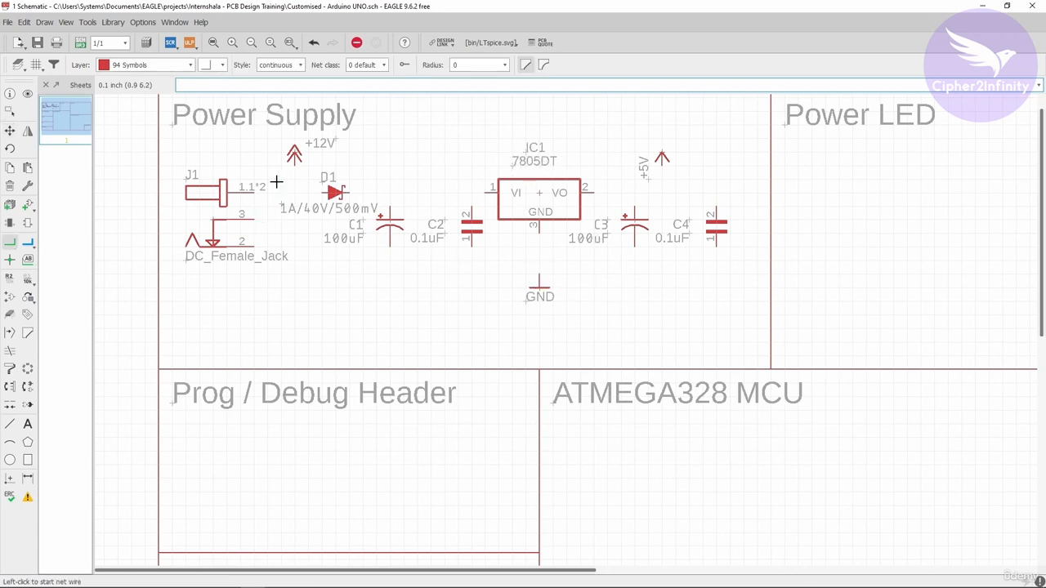
- Place the +5V label horizontally to the right of its arrow and move D1's value label above the diode
click(10, 131)
click(649, 178)
right_click(690, 168)
click(691, 156)
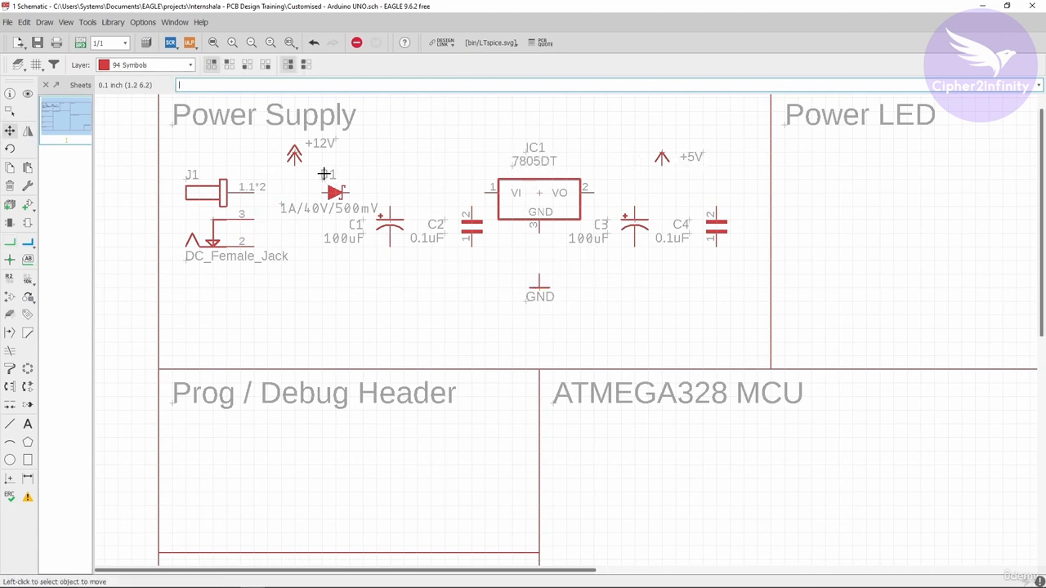
click(296, 208)
click(347, 174)
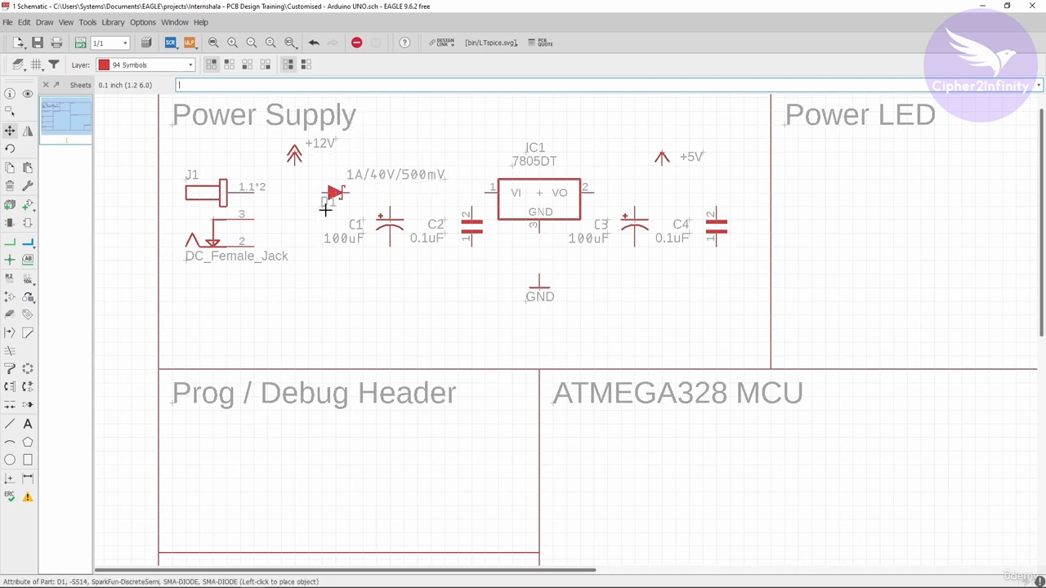
- Wire the upper pin of power jack J1 to D1's anode and D1's cathode to IC1's VI pin with nets
scroll(327, 206, up, 1)
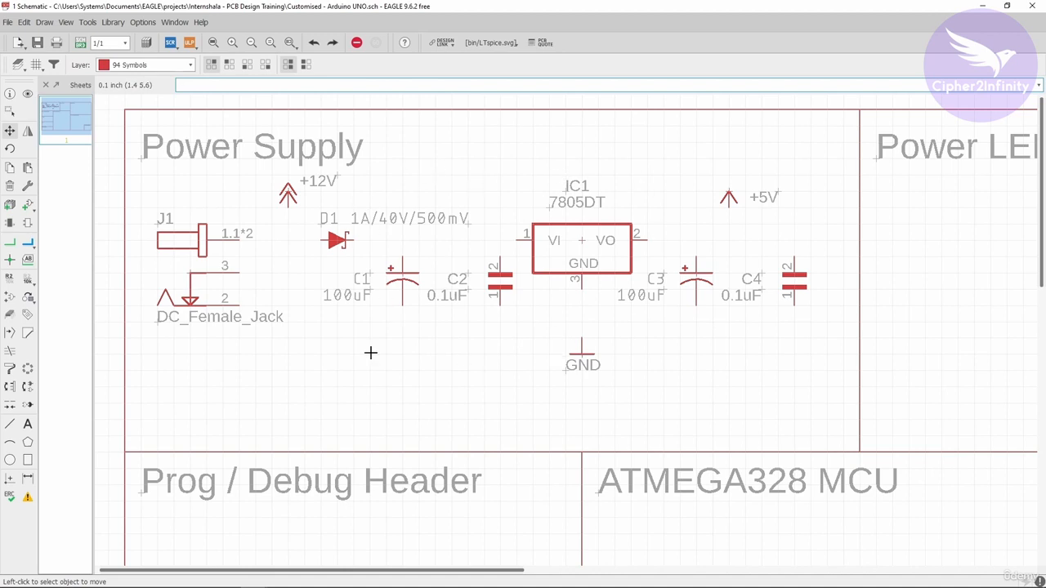
click(10, 242)
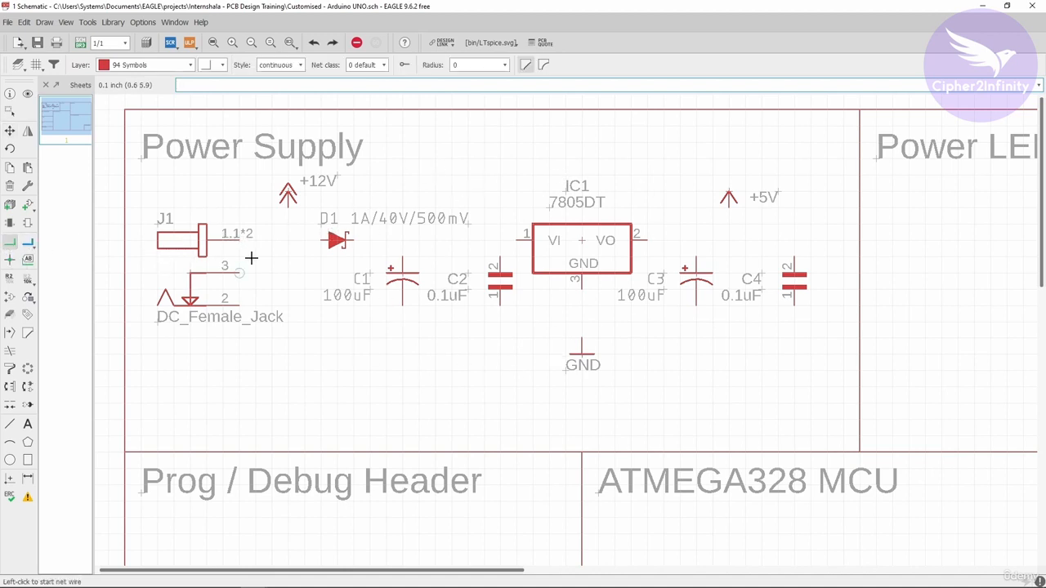
scroll(260, 238, up, 3)
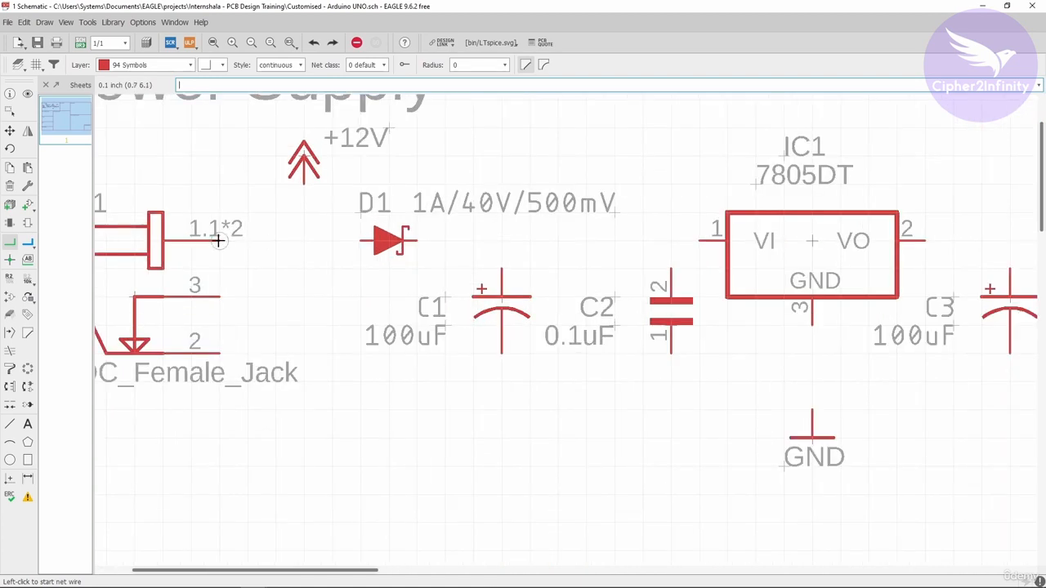
click(241, 240)
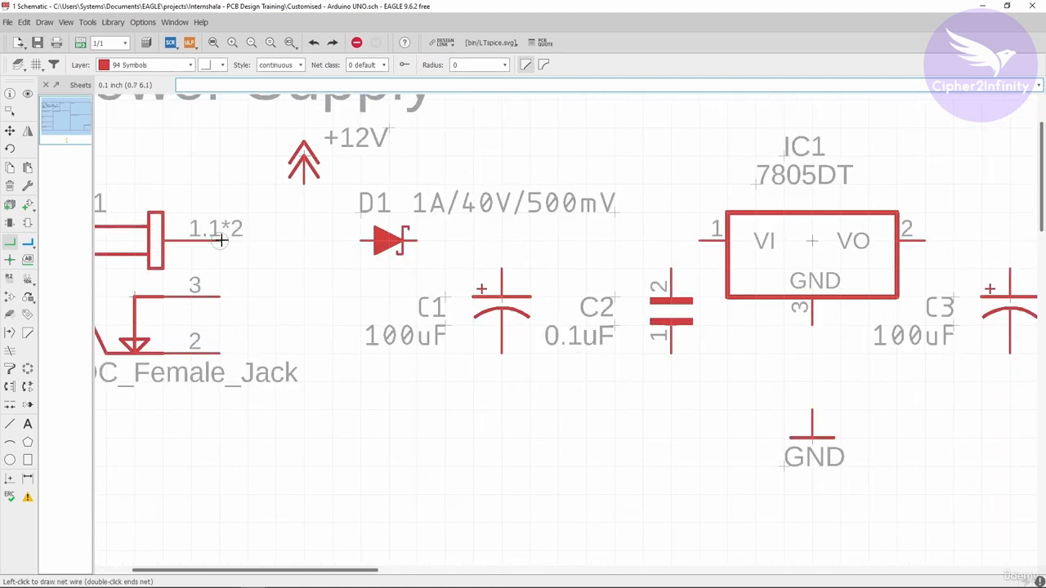
click(358, 239)
scroll(379, 250, down, 2)
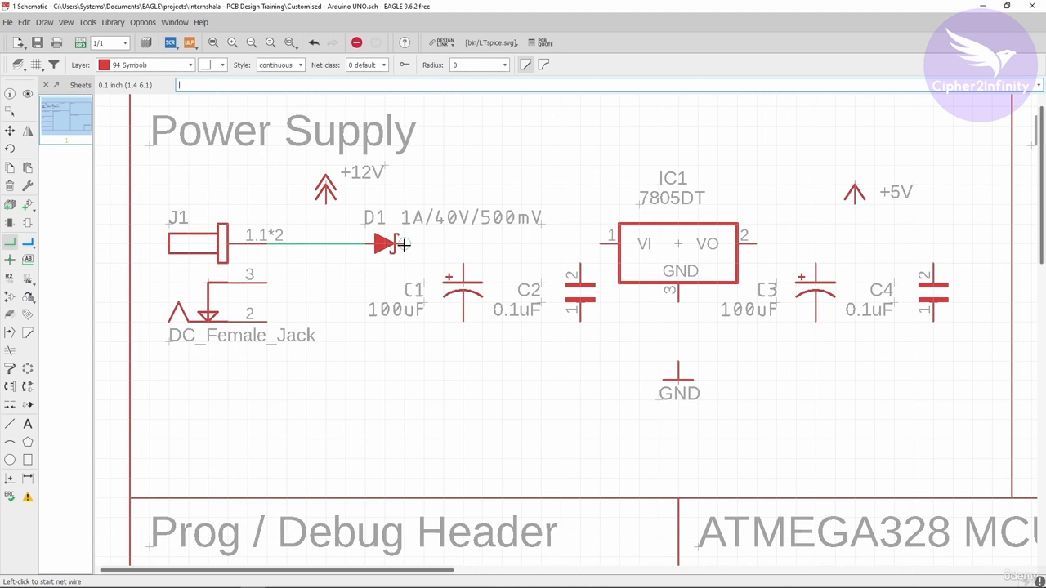
click(404, 242)
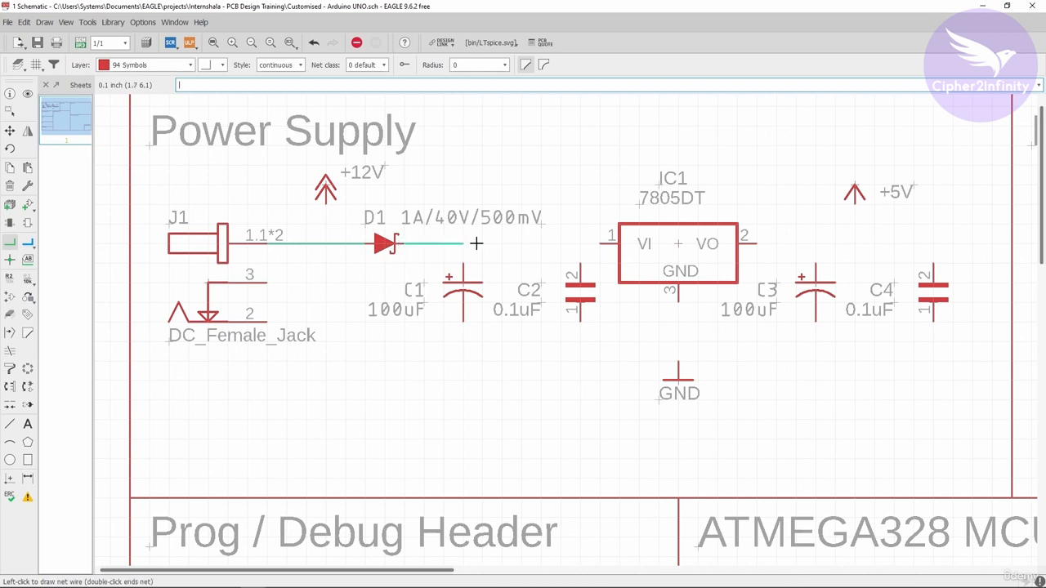
click(601, 242)
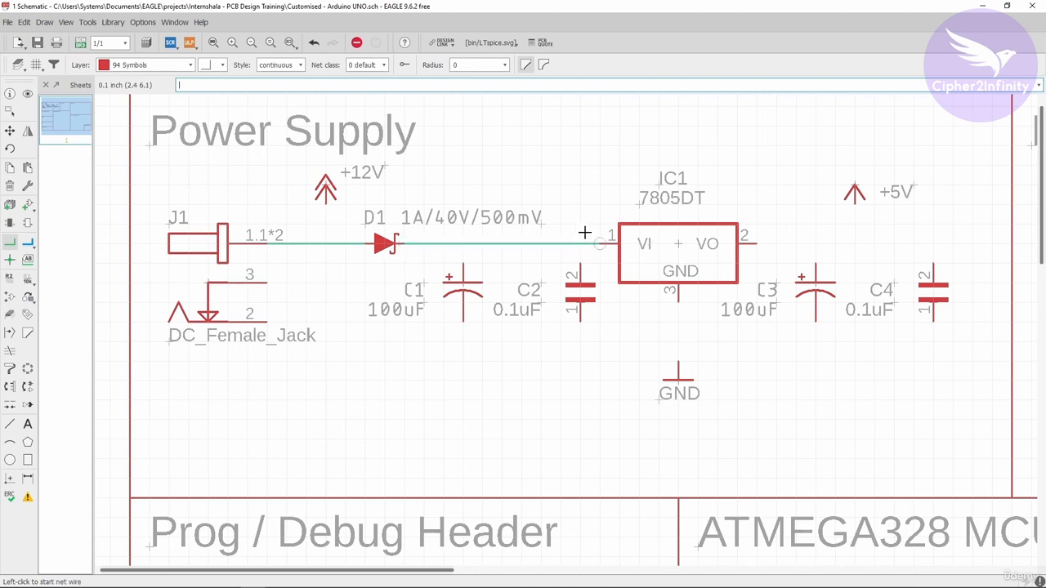
- Connect the upper pins of C1 and C2 to the net between D1 and IC1's VI pin
scroll(448, 260, up, 1)
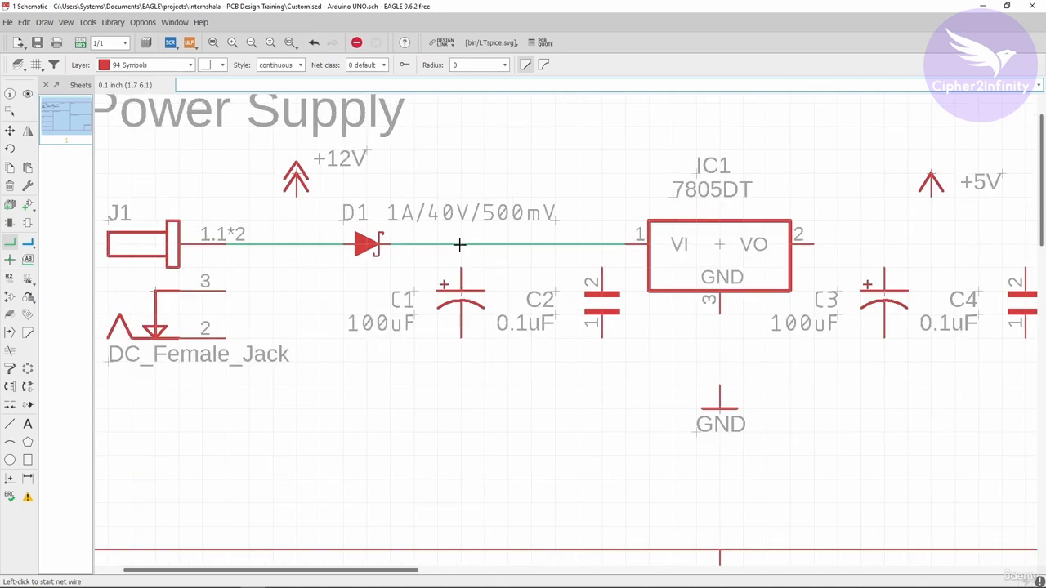
click(461, 244)
click(459, 263)
click(601, 244)
click(603, 264)
- Draw the ground net from J1 pin 3 through pin 2 and below the parts to C4's lower pin
scroll(371, 207, down, 1)
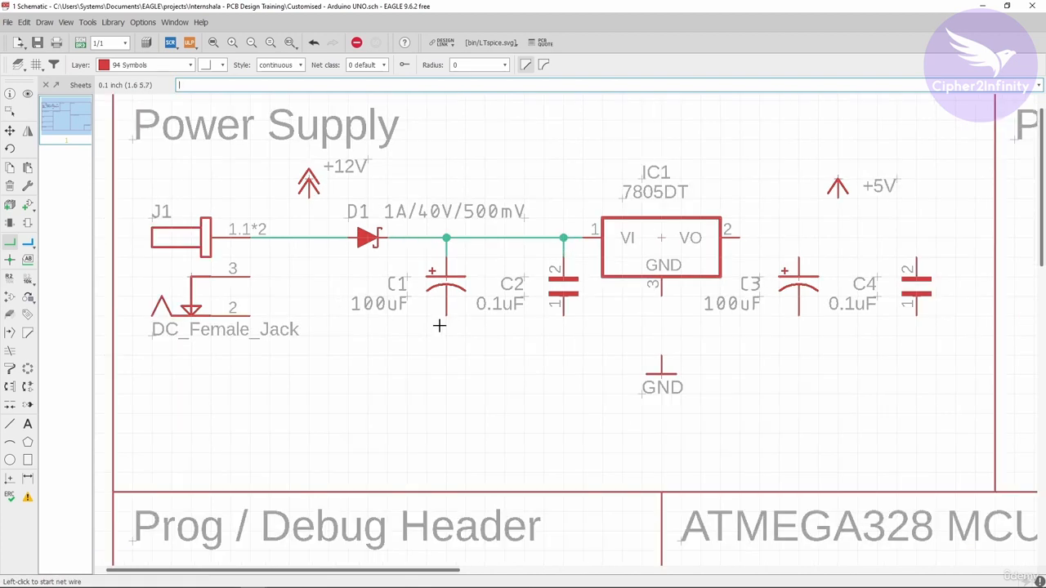
click(251, 277)
click(270, 314)
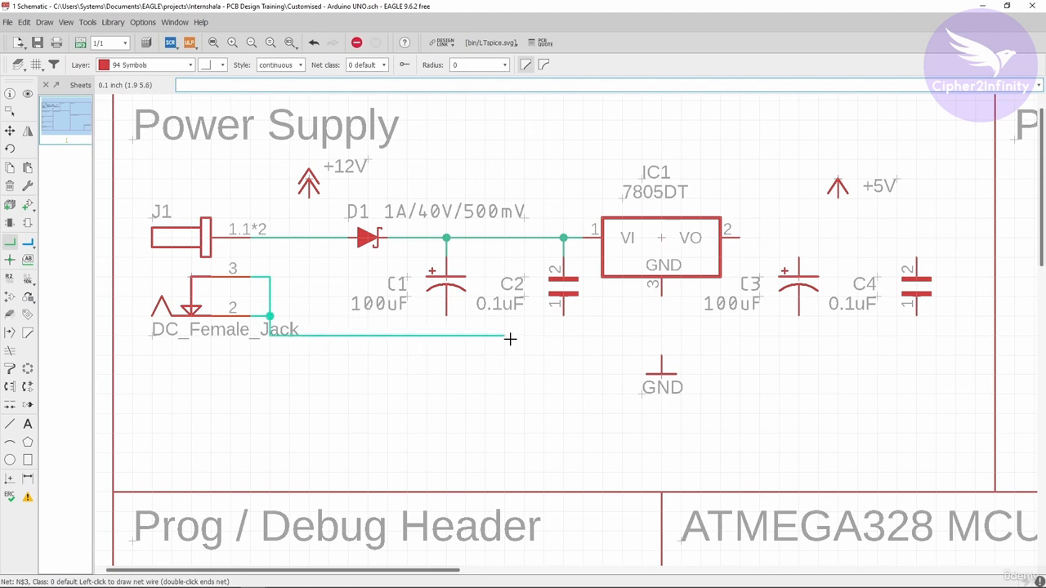
scroll(434, 334, down, 1)
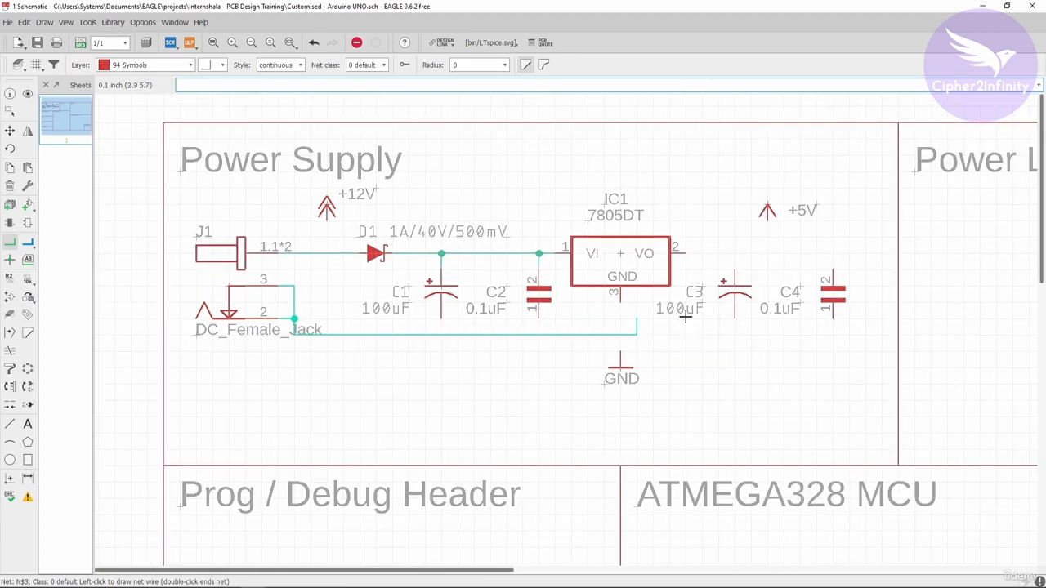
click(833, 319)
- Connect the lower pins of C1, C2 and C3 and IC1's GND pin to the ground net below them
click(442, 319)
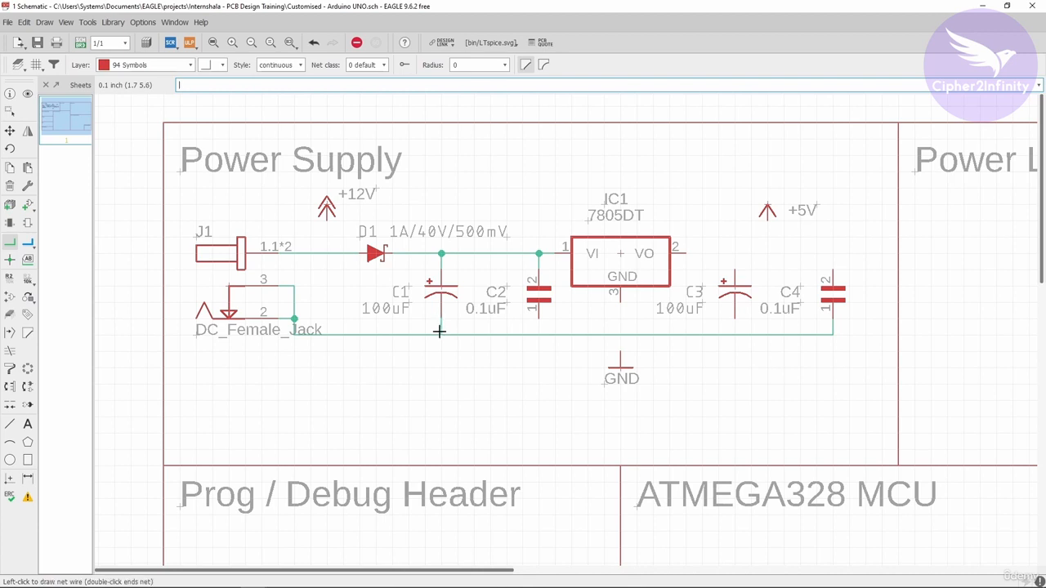
click(441, 334)
click(539, 318)
click(539, 334)
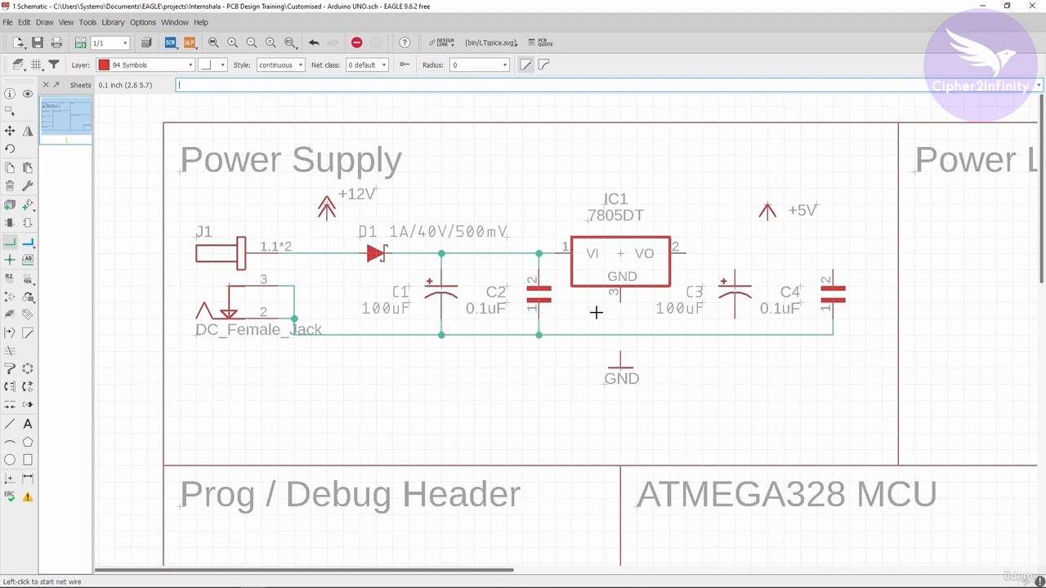
click(620, 301)
click(621, 334)
click(735, 319)
click(735, 334)
- Wire IC1's VO pin to the +5V symbol and connect the upper pins of C4 and C3 to that net
click(686, 253)
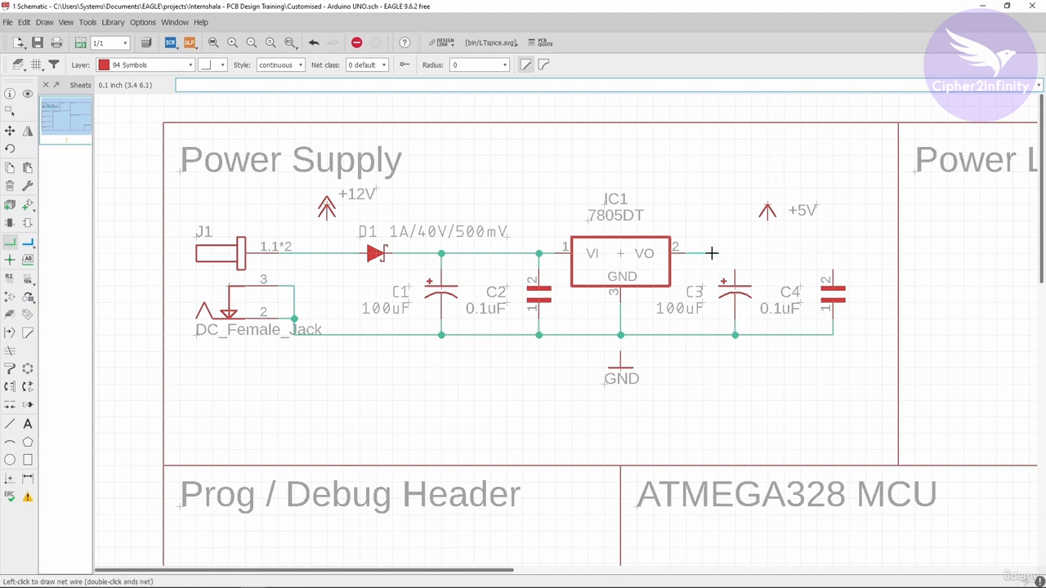
click(768, 219)
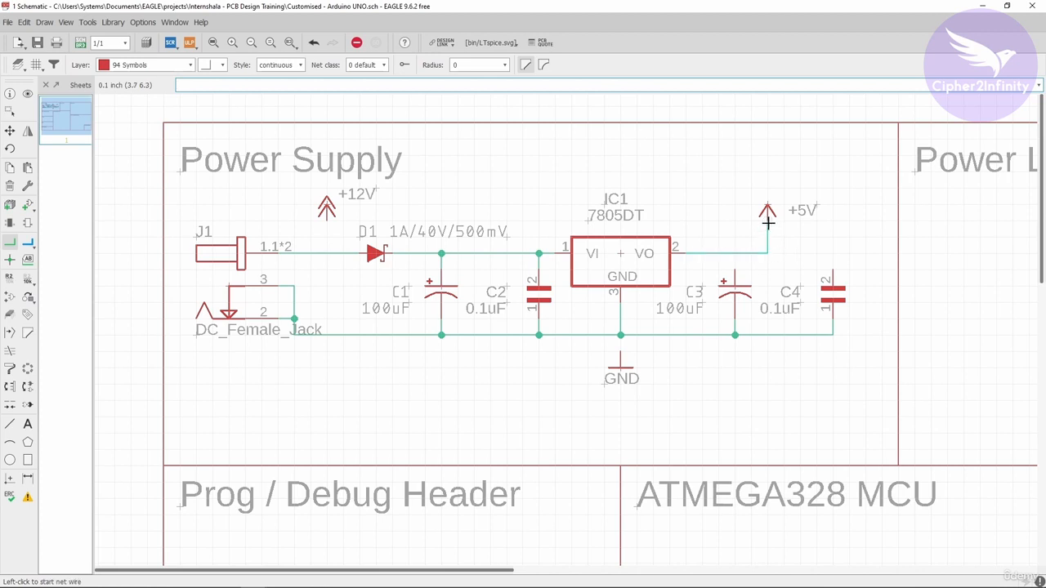
click(768, 252)
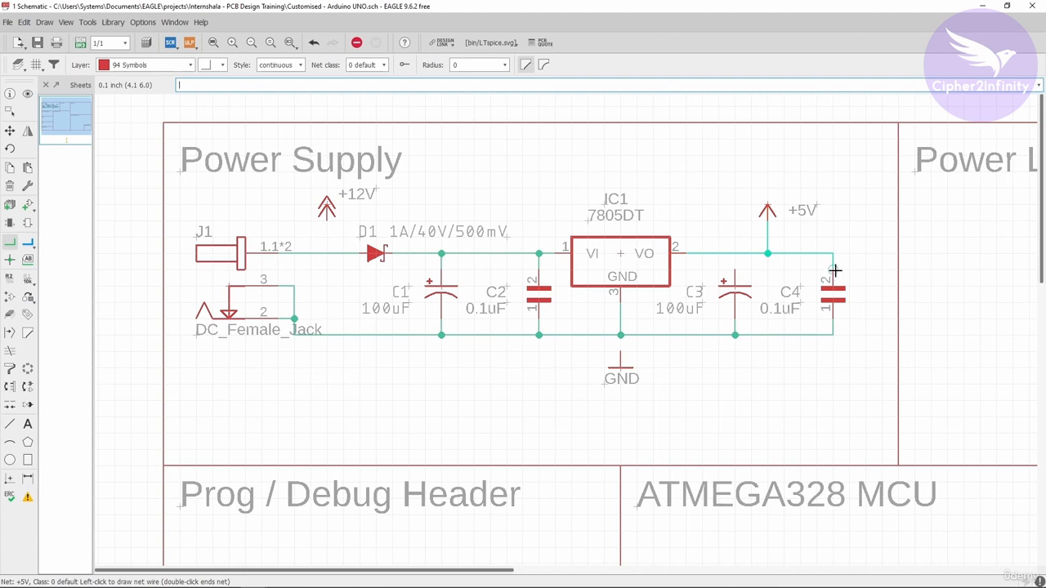
click(833, 282)
click(737, 267)
click(735, 254)
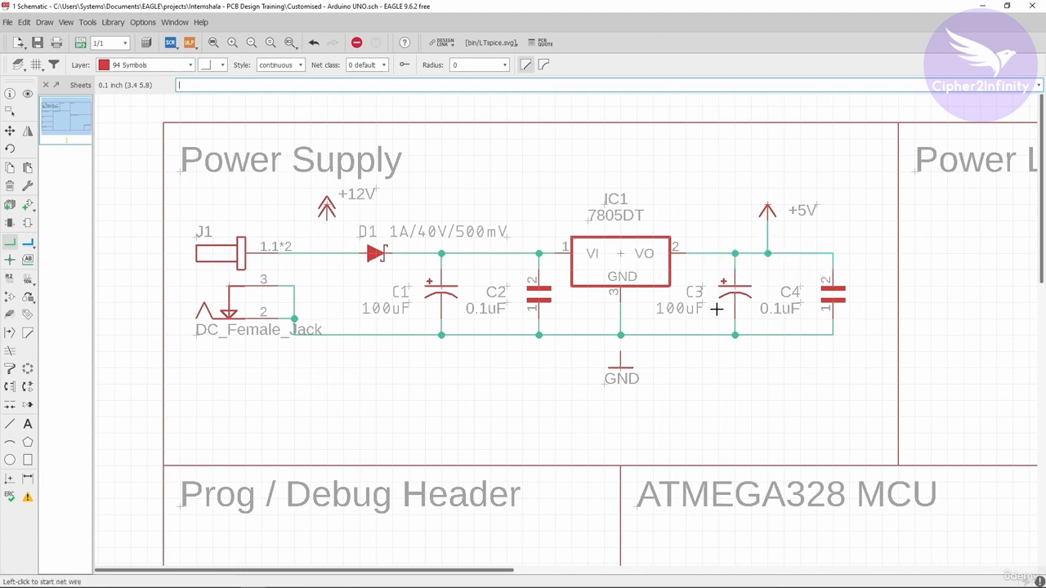
- Connect the GND symbol to the ground net and merge net segment N$3 into supply net GND
click(619, 351)
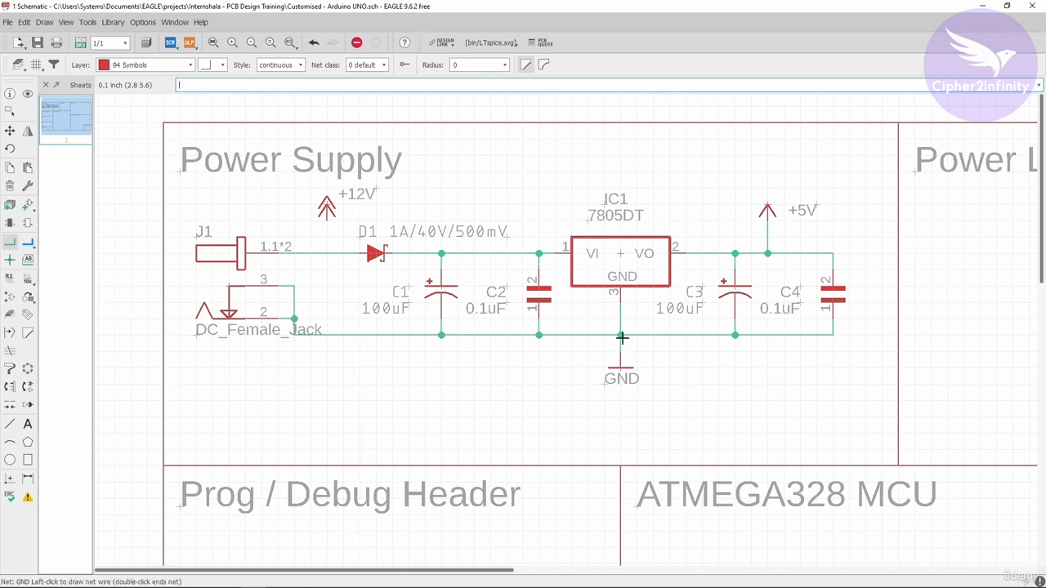
click(620, 335)
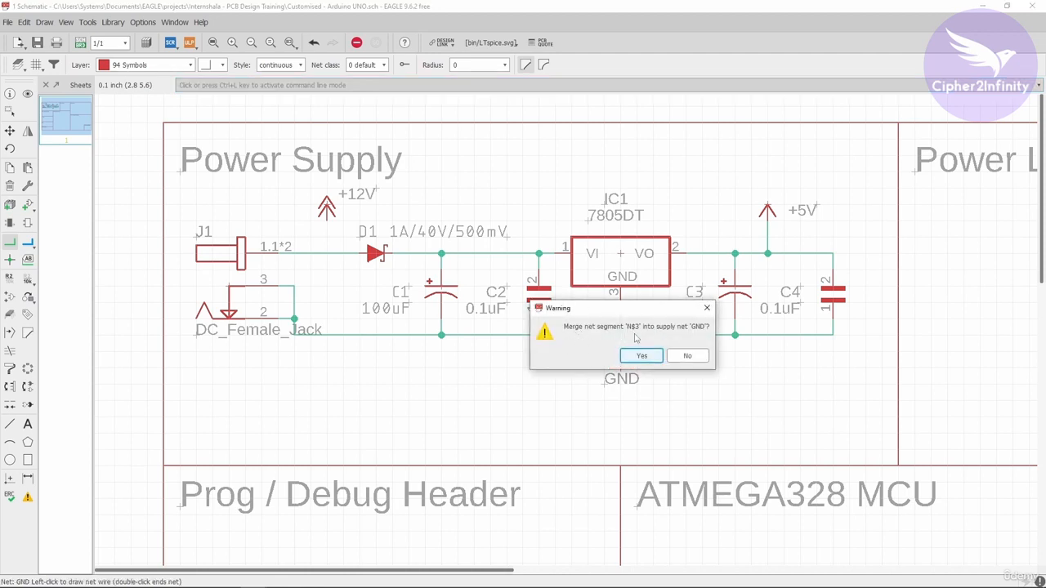
drag(649, 313, 543, 262)
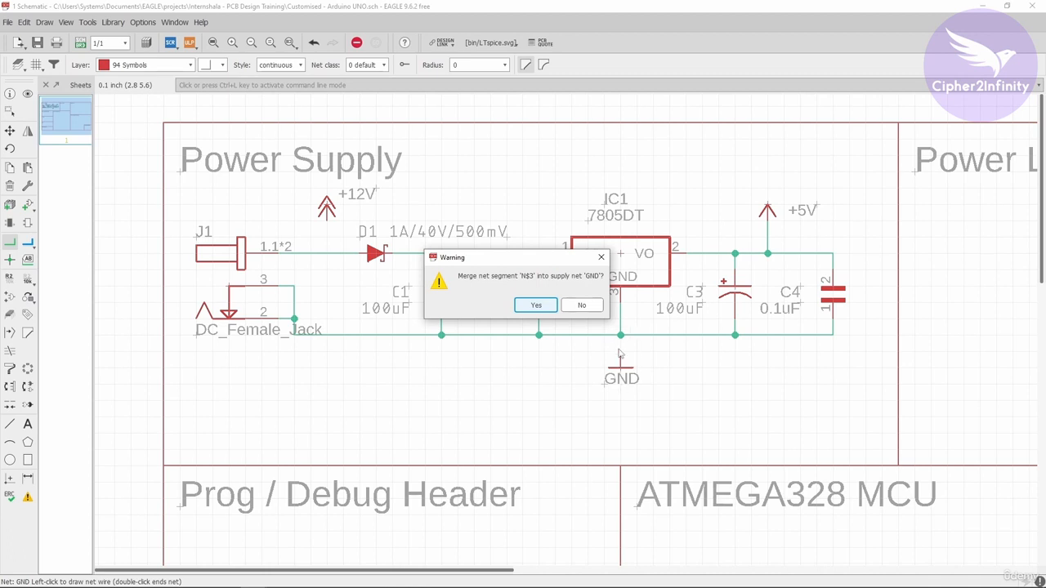
click(537, 306)
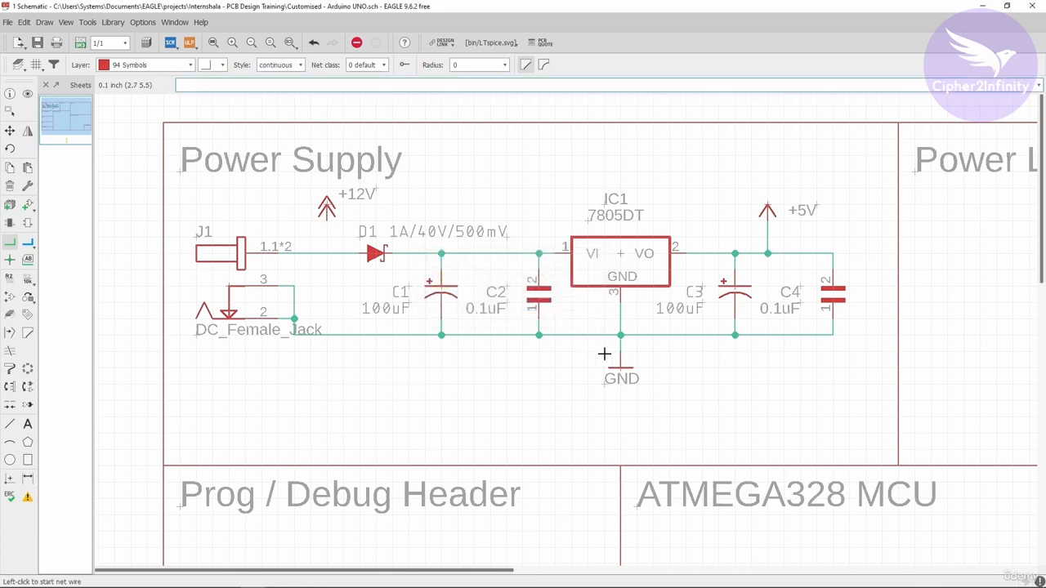
scroll(631, 353, up, 2)
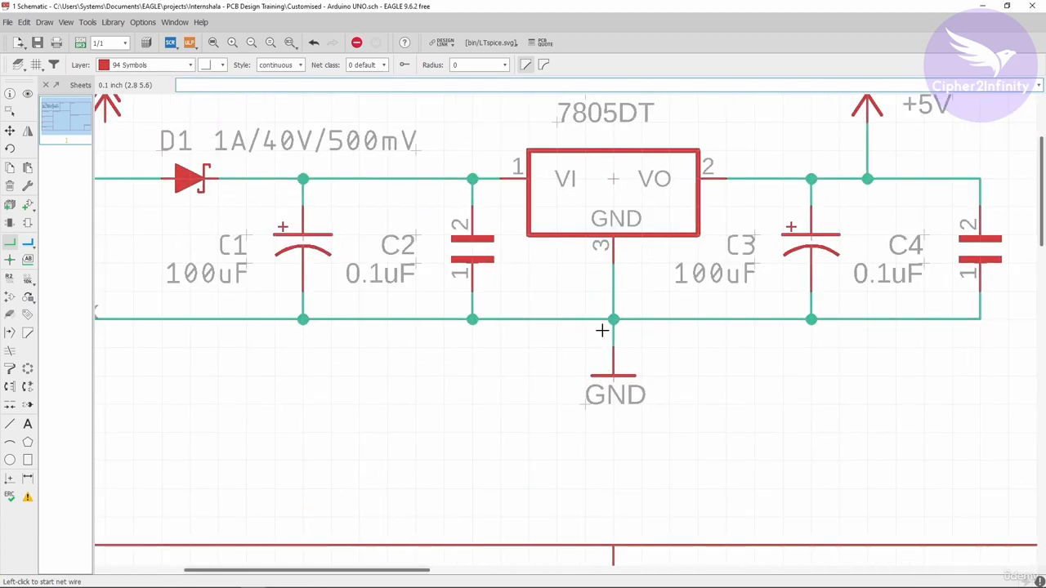
scroll(577, 353, down, 1)
scroll(590, 342, down, 1)
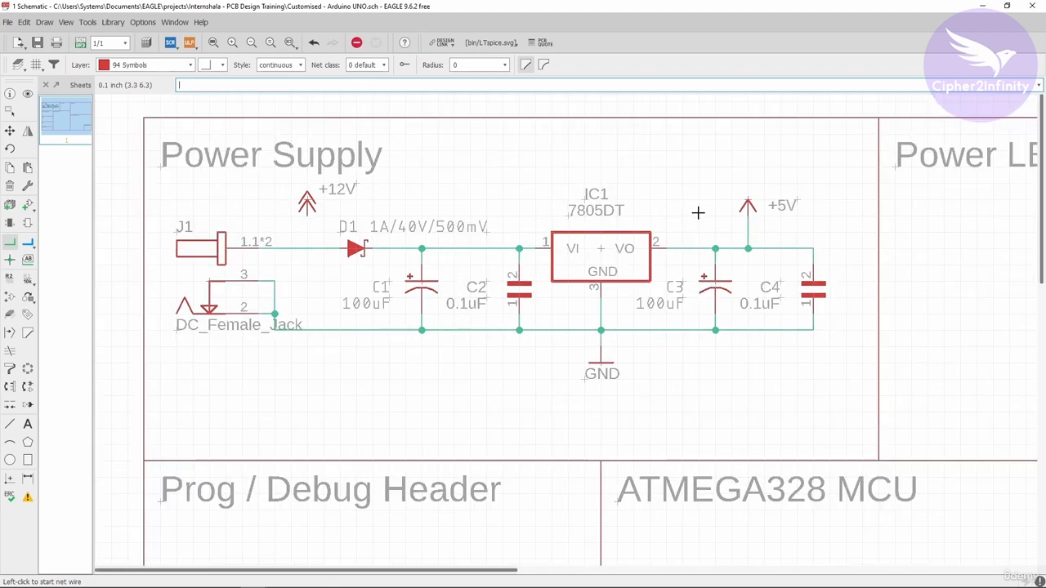
scroll(302, 228, up, 1)
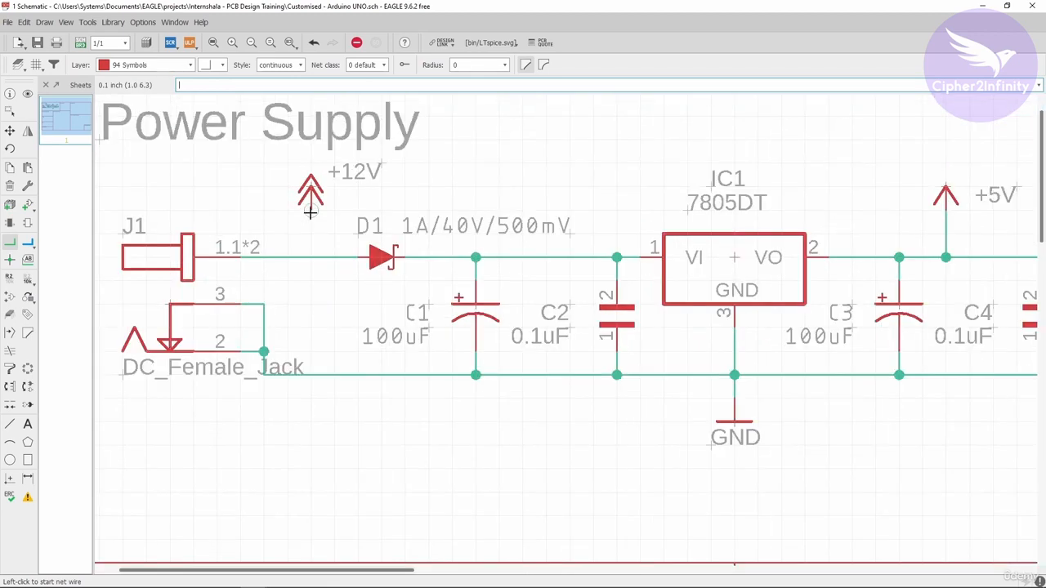
- Connect the +12V symbol to the net between J1 and D1 and merge net segment N$1 into supply net +12V
click(311, 210)
click(312, 258)
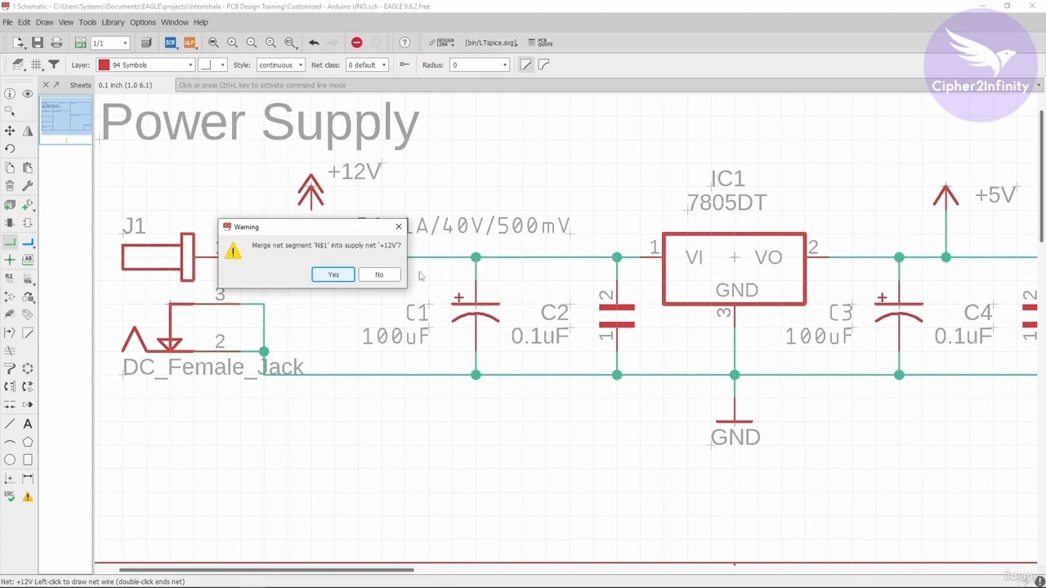
click(334, 275)
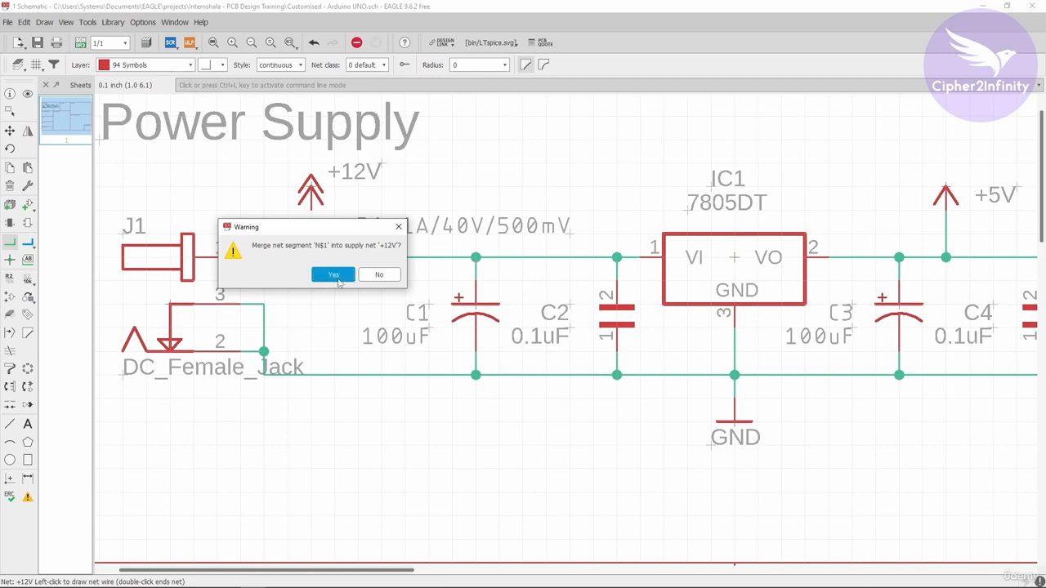
scroll(478, 243, down, 4)
scroll(478, 243, up, 2)
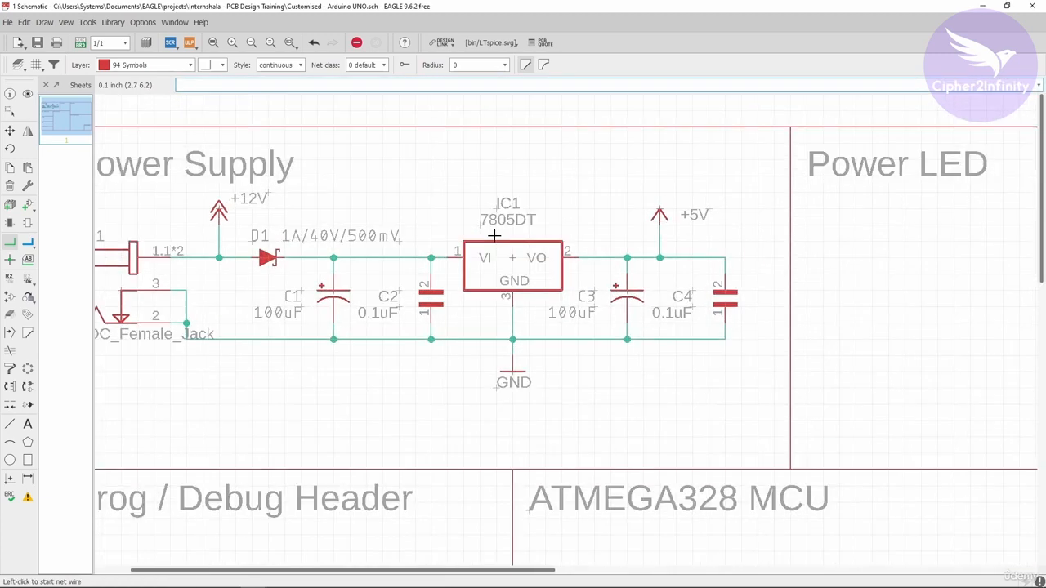
- Move the +5V symbol directly above C4 and shift its net junction to the corner below it so the wire runs straight
scroll(478, 243, down, 2)
click(10, 131)
scroll(654, 222, up, 2)
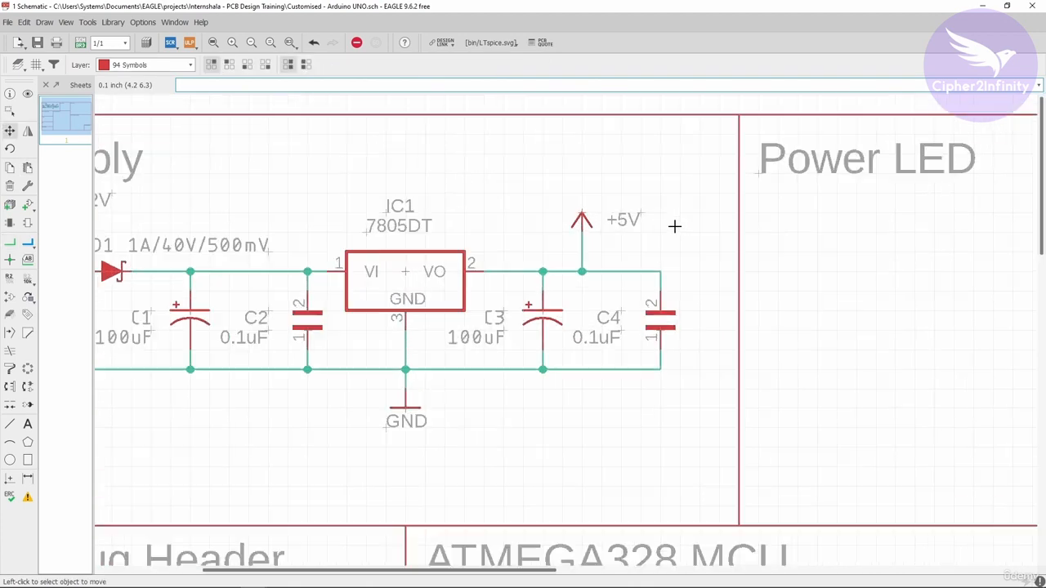
click(582, 217)
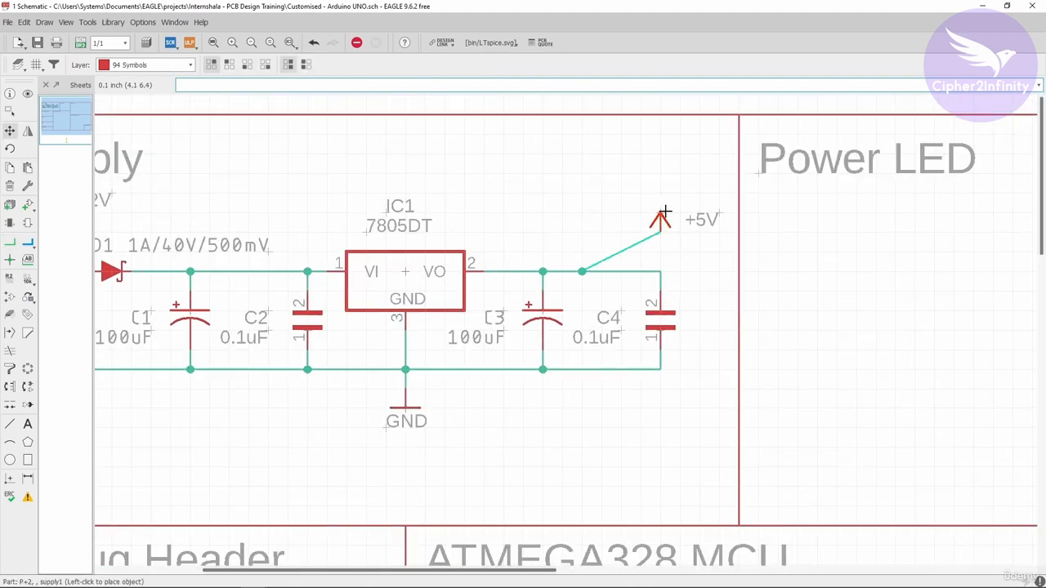
click(662, 215)
click(581, 271)
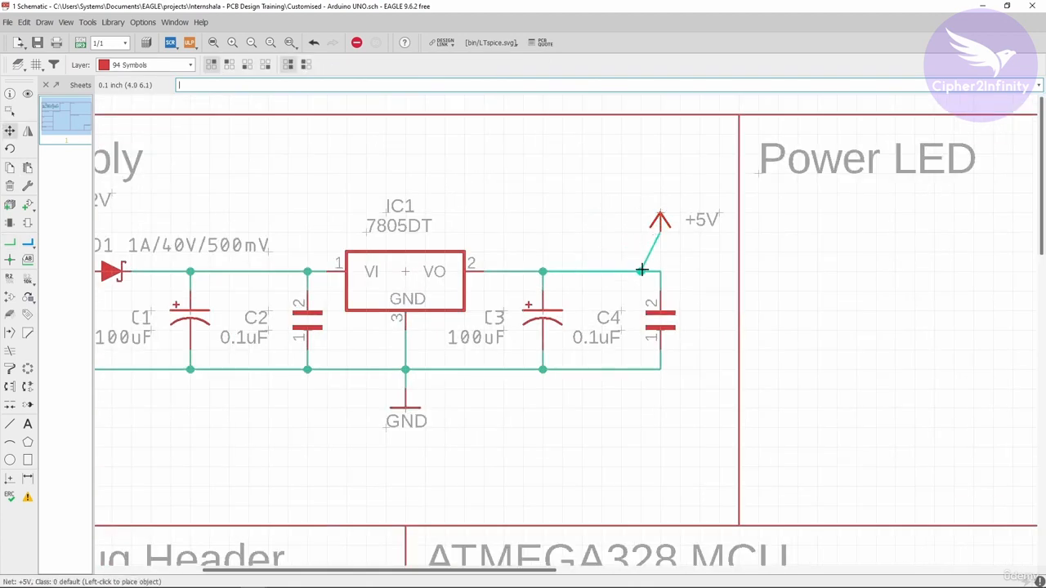
click(661, 271)
scroll(664, 264, down, 2)
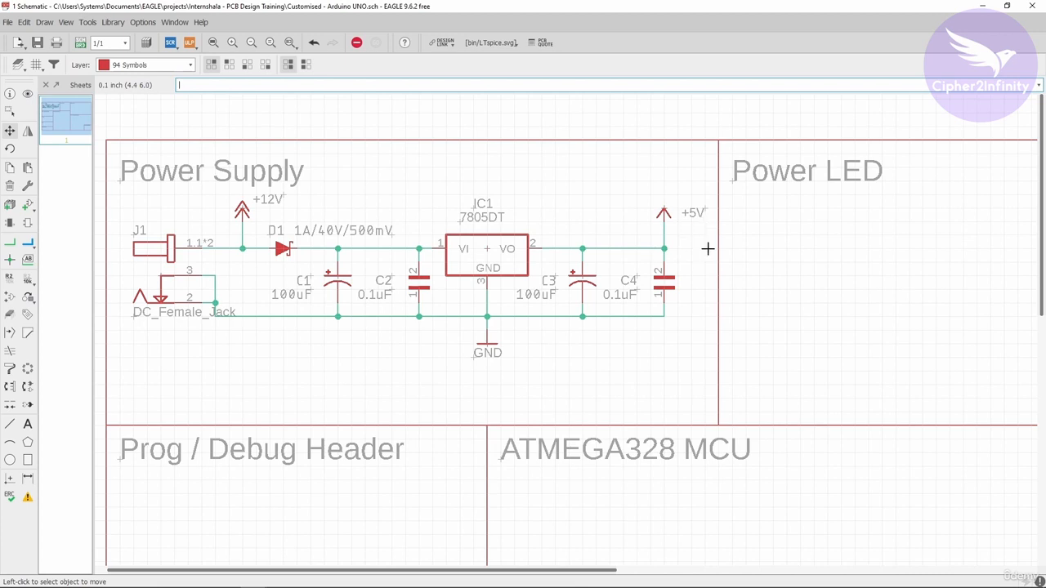
- Group the whole power supply circuit without its title and move it down about 0.2 inch within the Power Supply frame
click(10, 112)
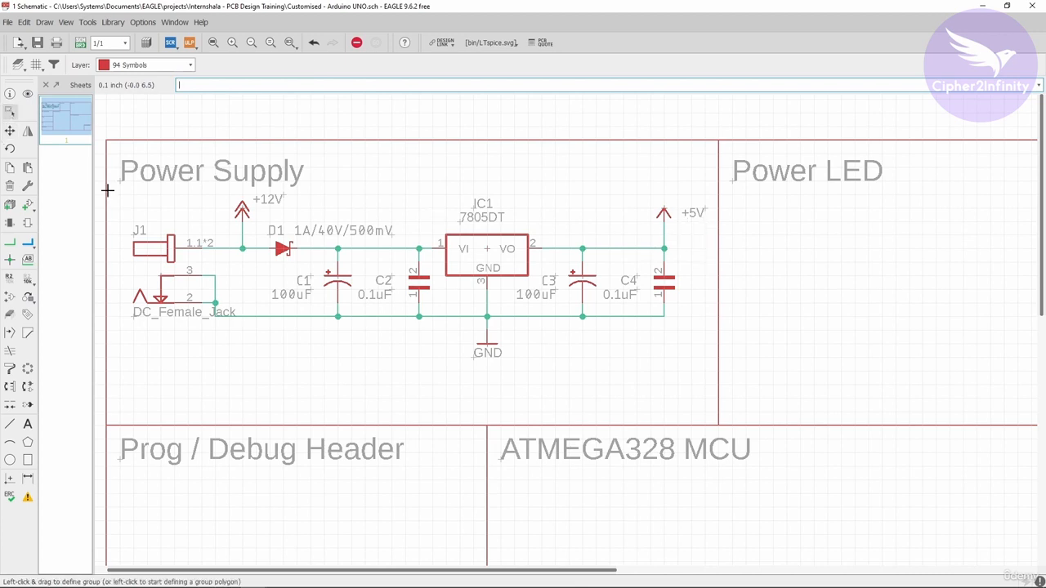
drag(151, 241, 710, 391)
click(8, 133)
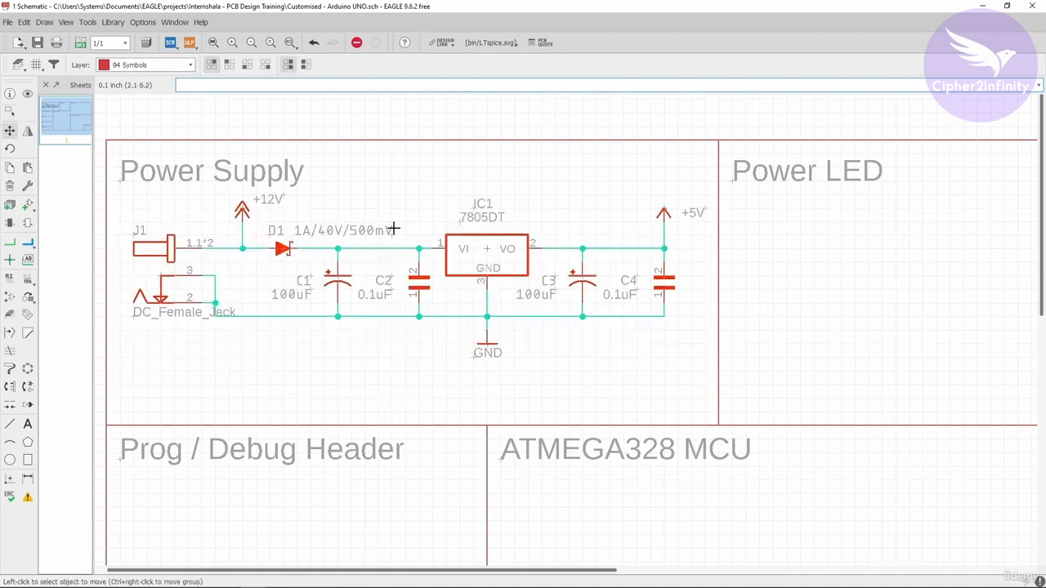
right_click(408, 195)
click(420, 204)
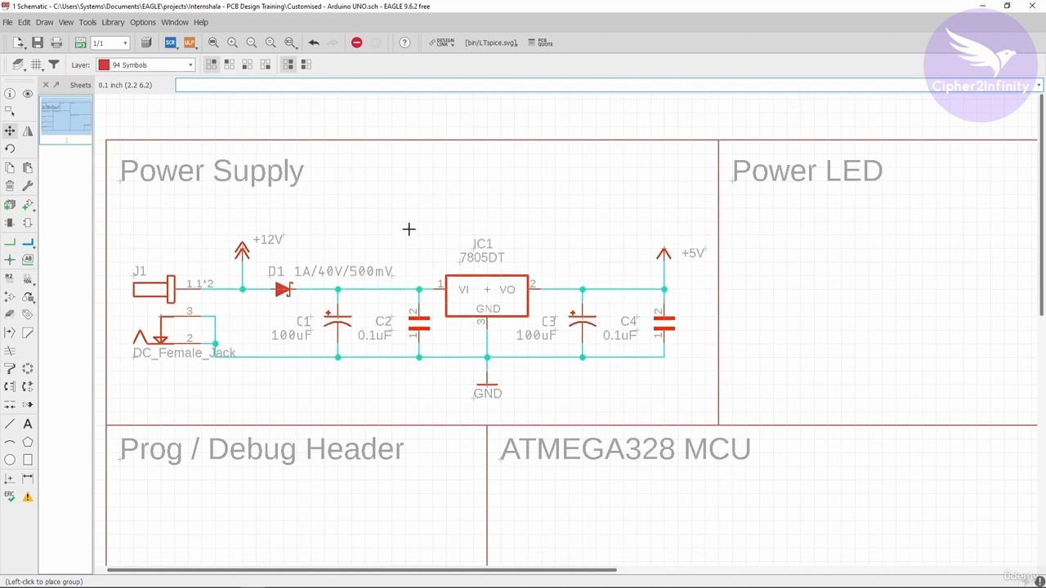
click(409, 225)
scroll(402, 227, down, 2)
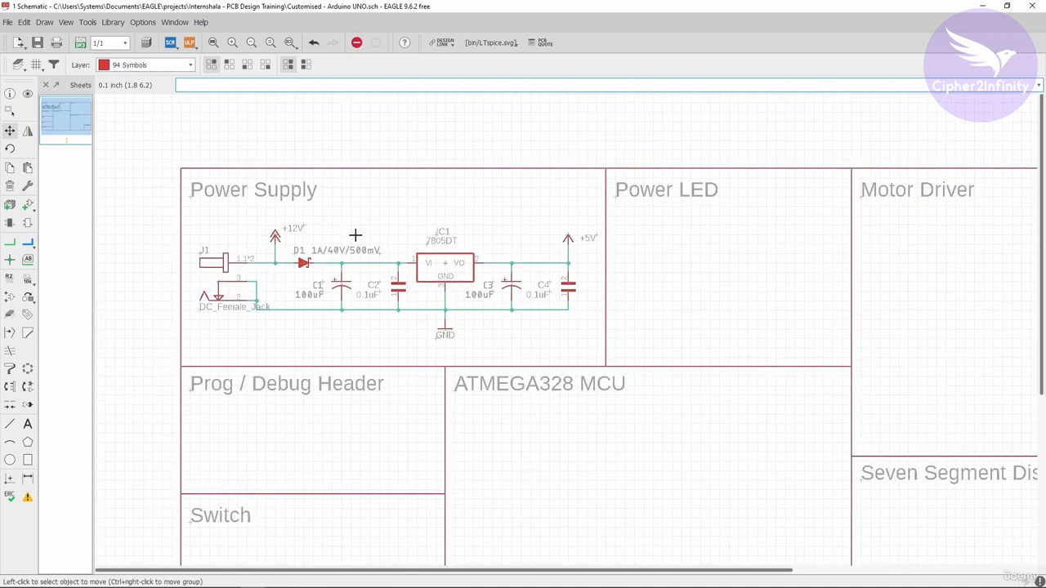
scroll(388, 268, up, 3)
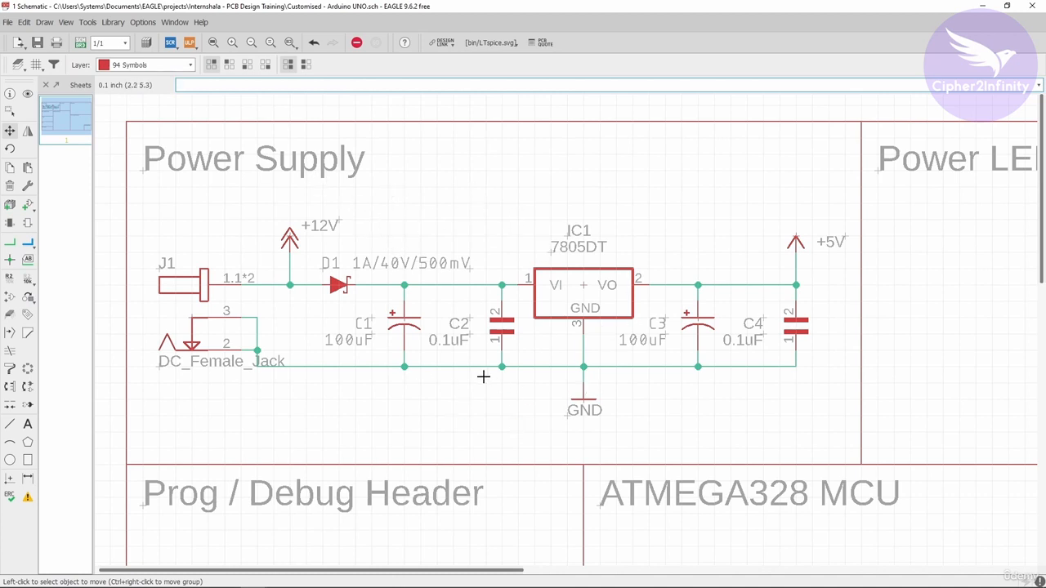
scroll(327, 213, down, 3)
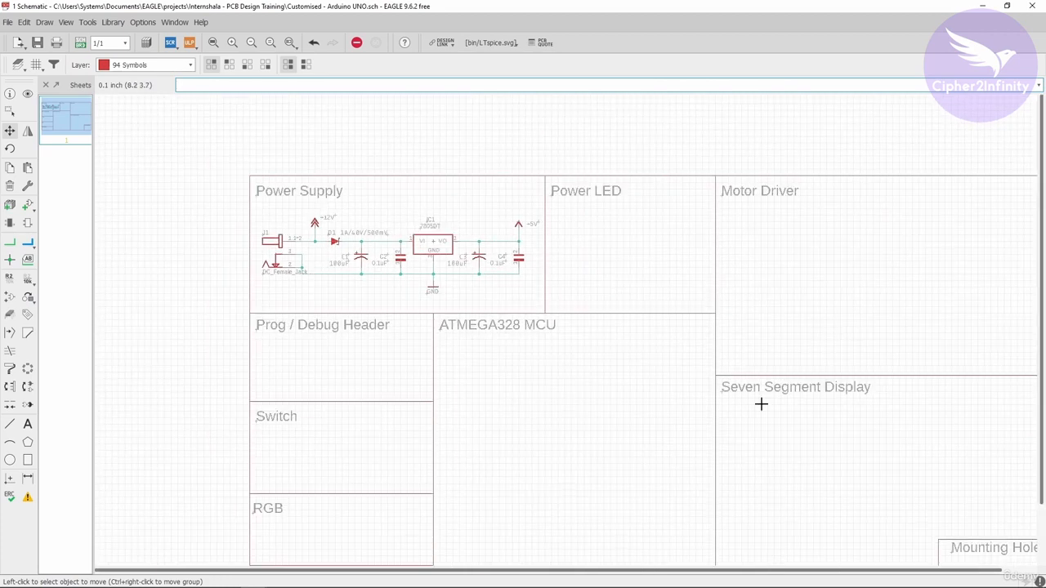
scroll(352, 252, up, 3)
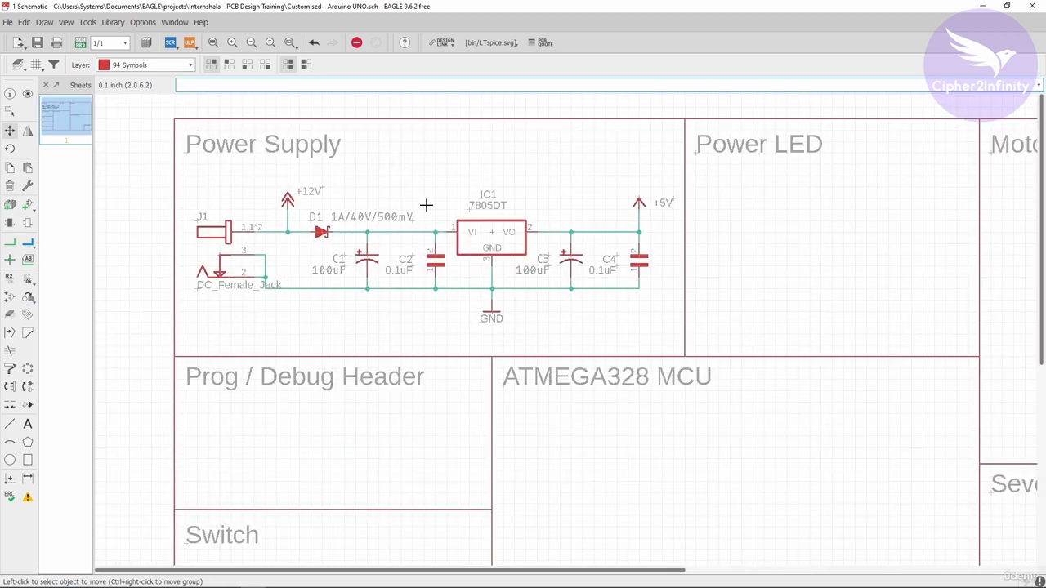
scroll(378, 251, up, 1)
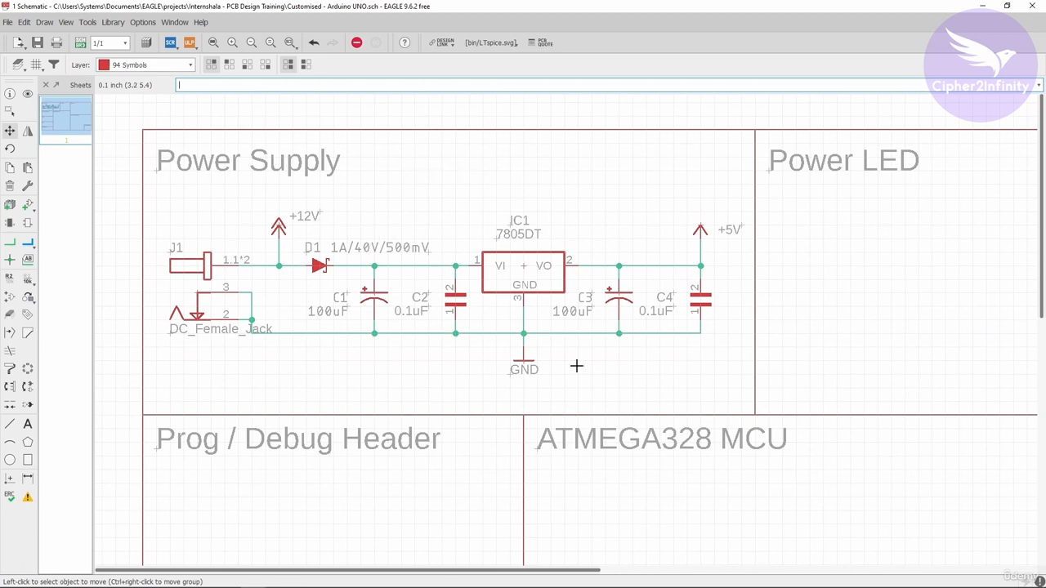